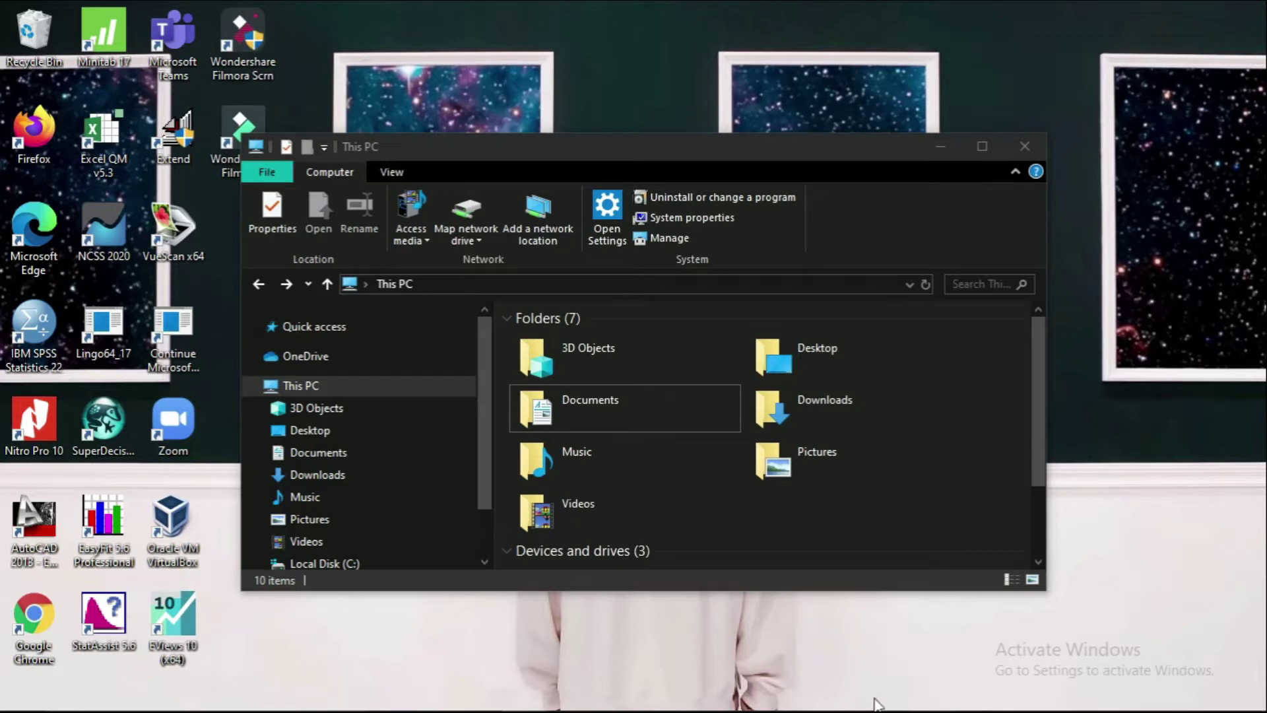
Step: Switch to EViews and start a new workfile with the Dated - regular frequency structure and Monthly frequency
left_click(932, 693)
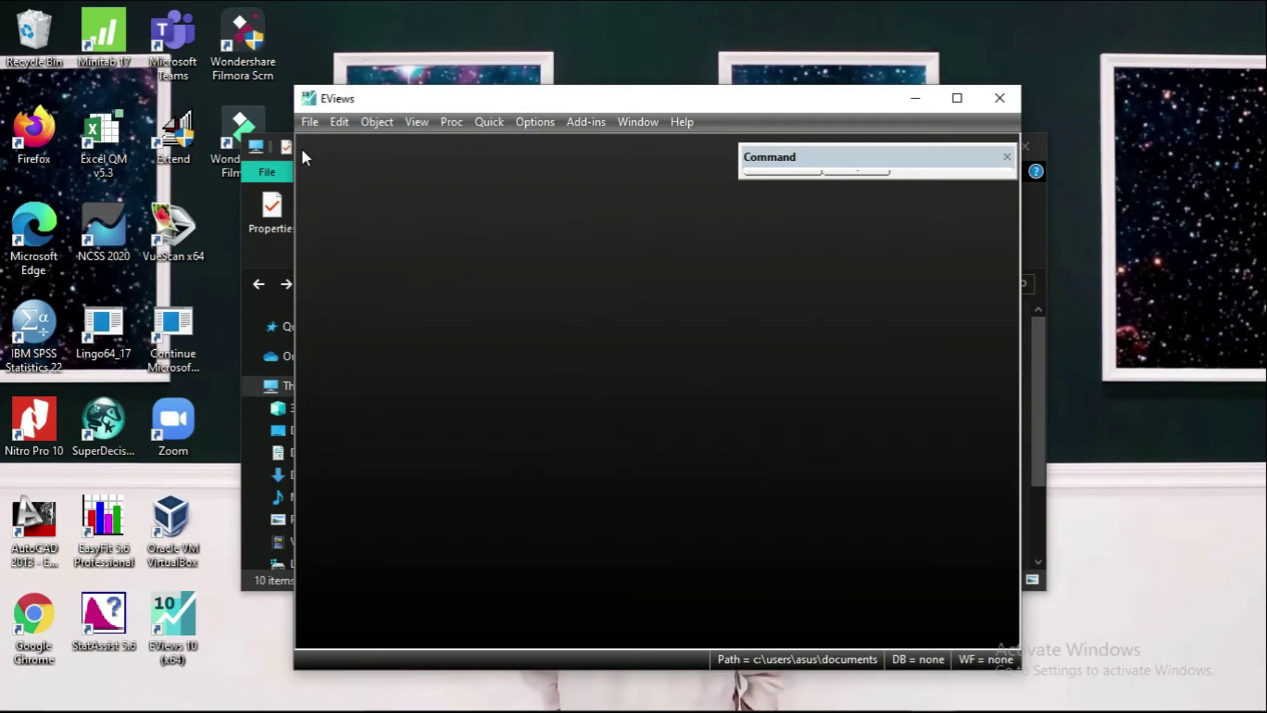
left_click(311, 120)
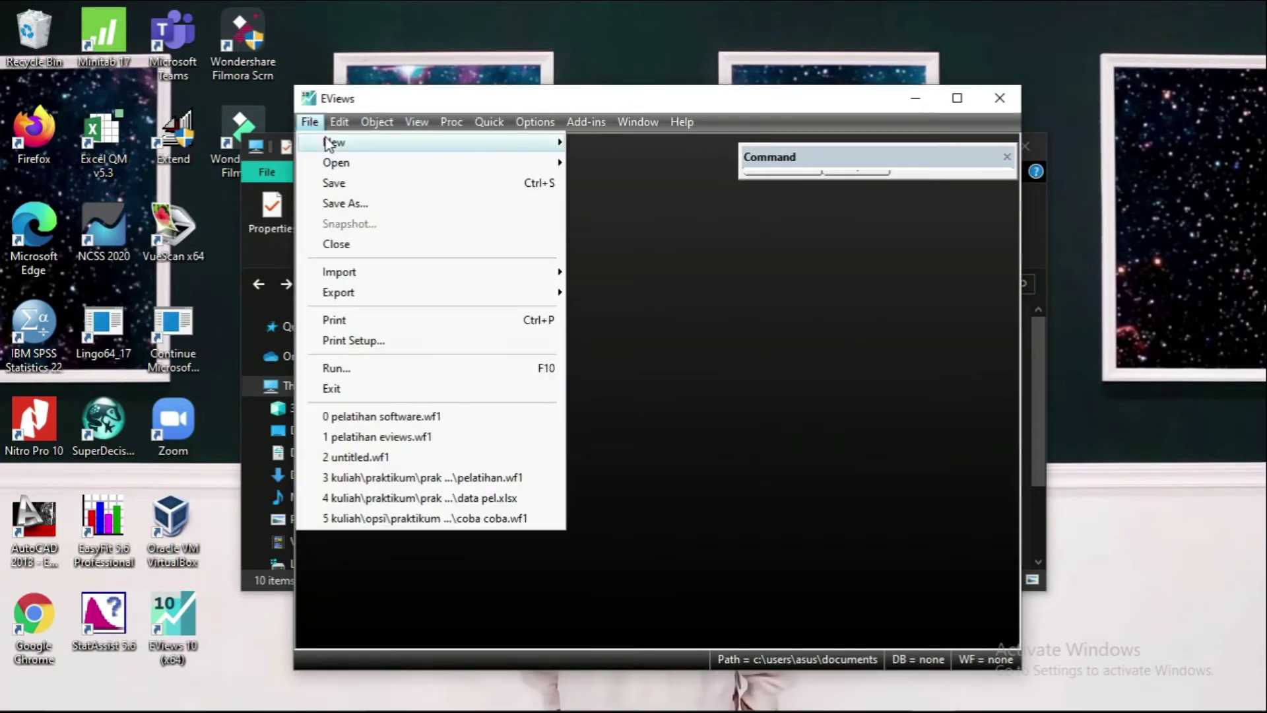
mouse_move(465, 149)
left_click(578, 141)
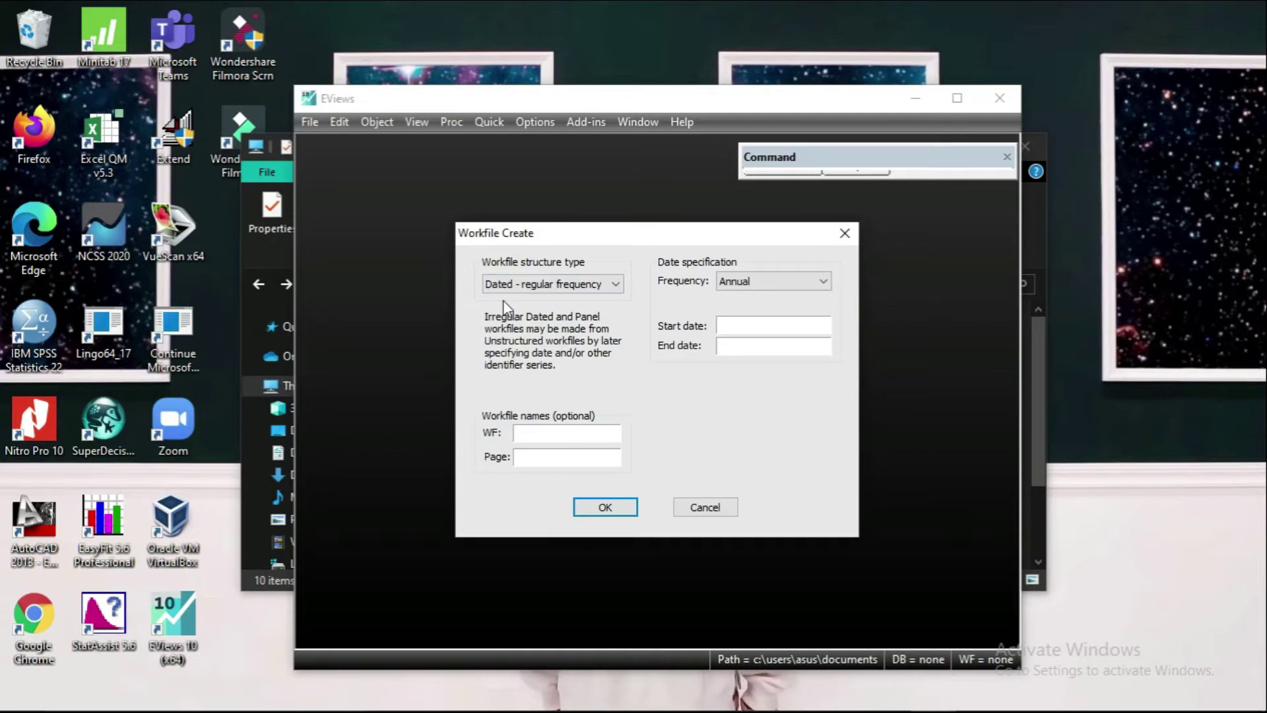
left_click(528, 284)
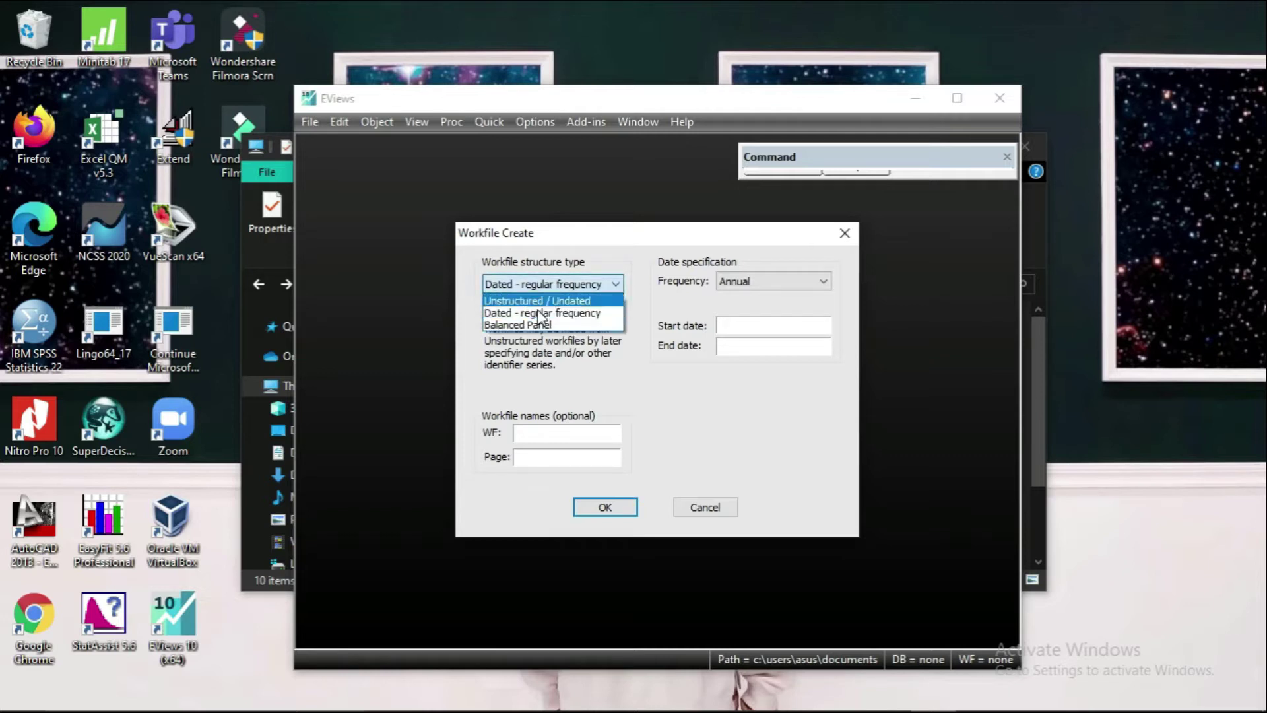
left_click(540, 315)
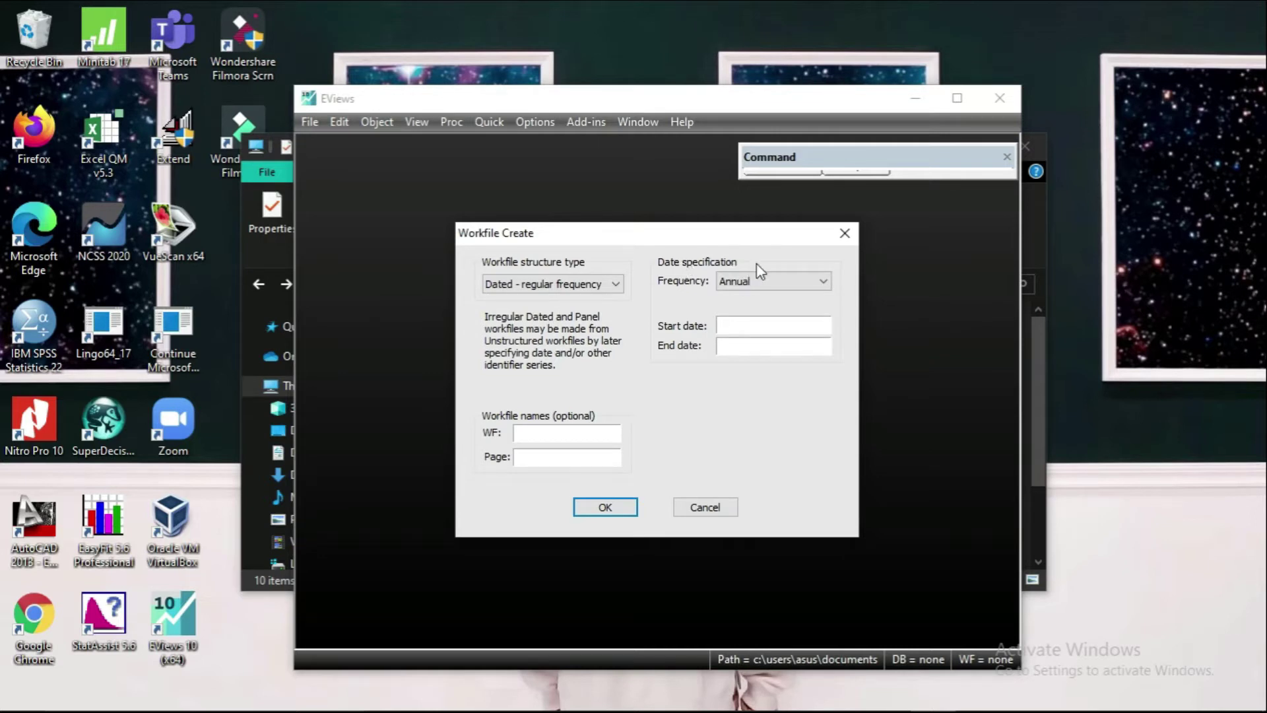
left_click(759, 283)
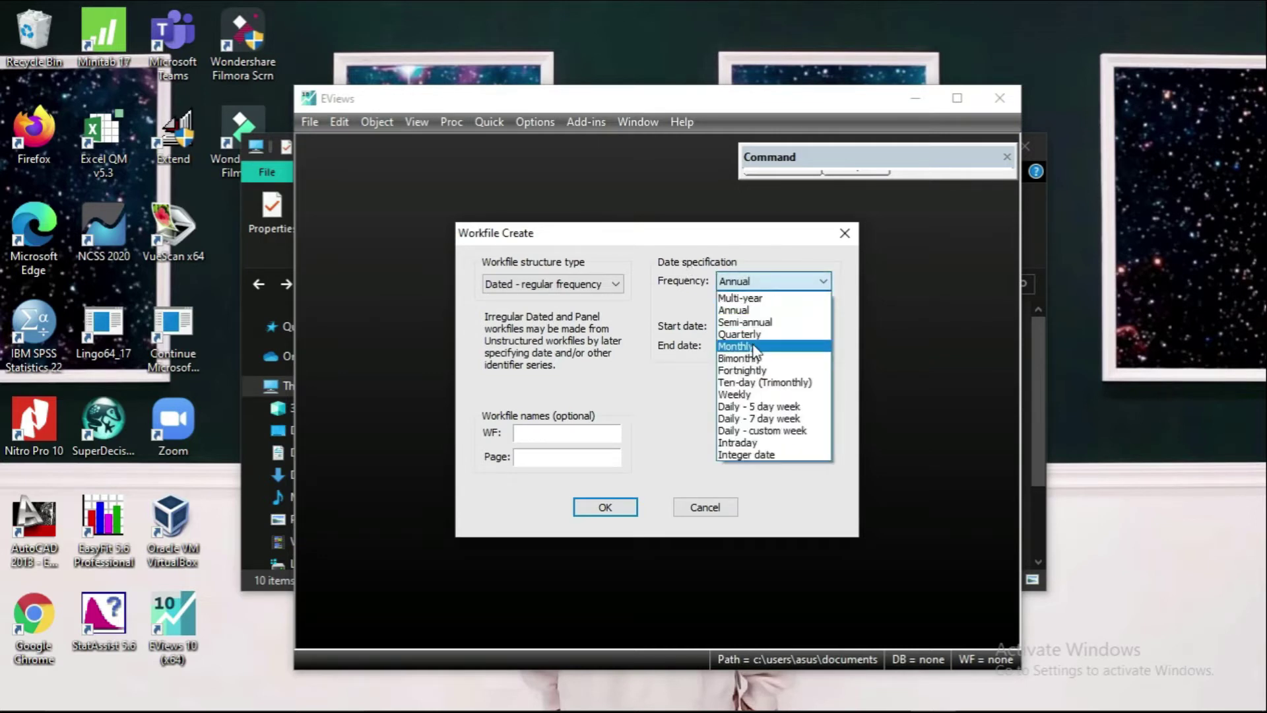
left_click(755, 347)
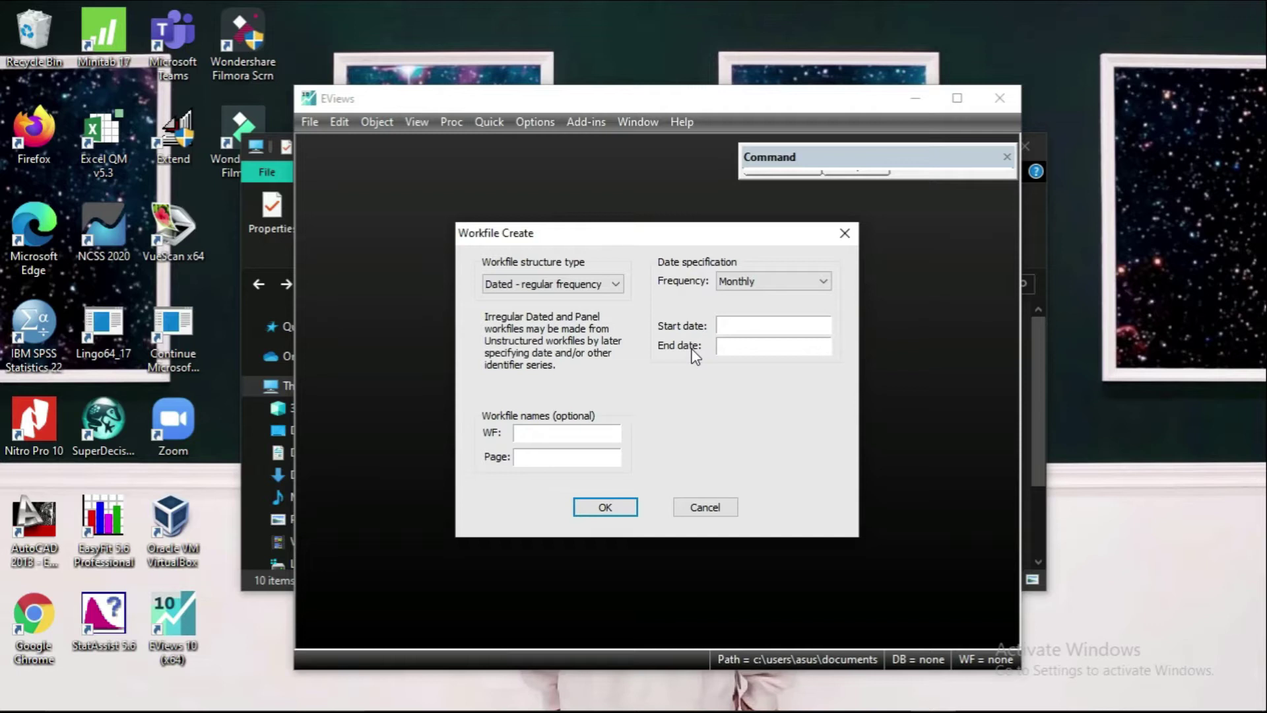
Step: Set the new workfile's start date to Jan 2007 and its end date to Apr 2011
left_click(727, 326)
type("Jan 2007")
left_click(757, 345)
type("Apr 2011")
Step: Name the workfile "pelatihan eviews" and its page "tutorial", and create the workfile
left_click(580, 437)
type("pelatihan")
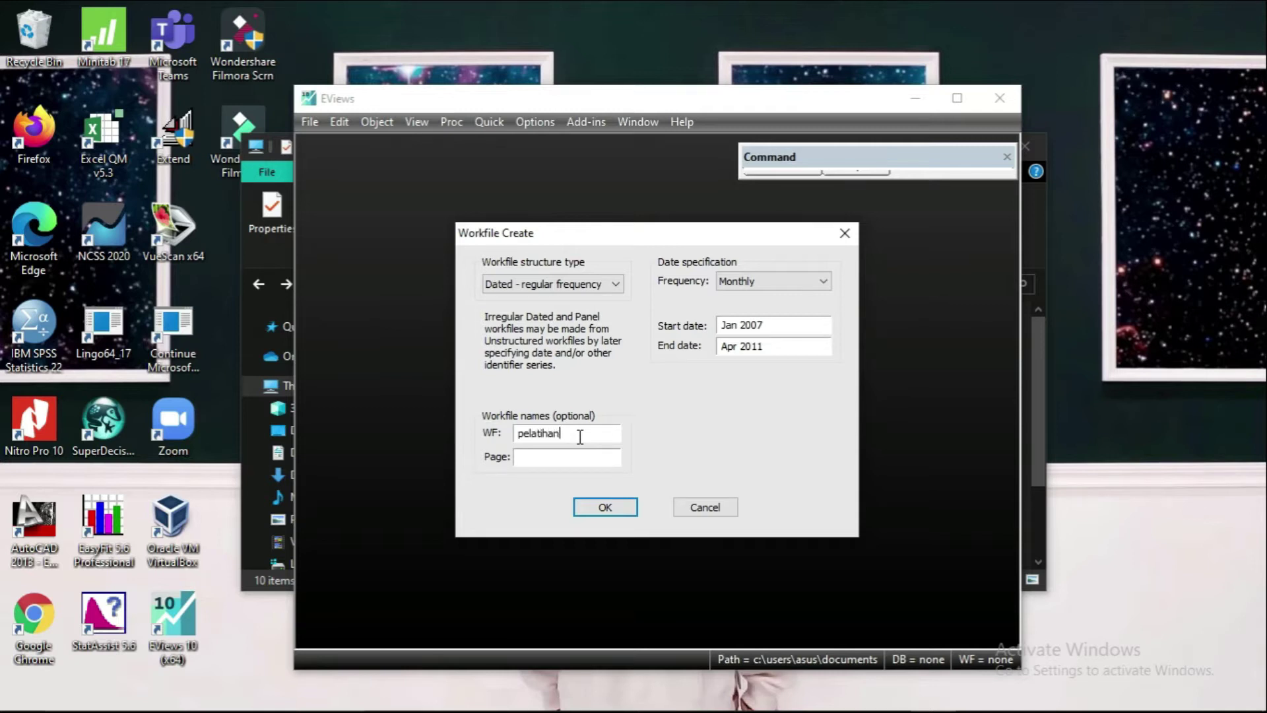
type(" eviews")
left_click(581, 462)
type("tutorial")
left_click(603, 509)
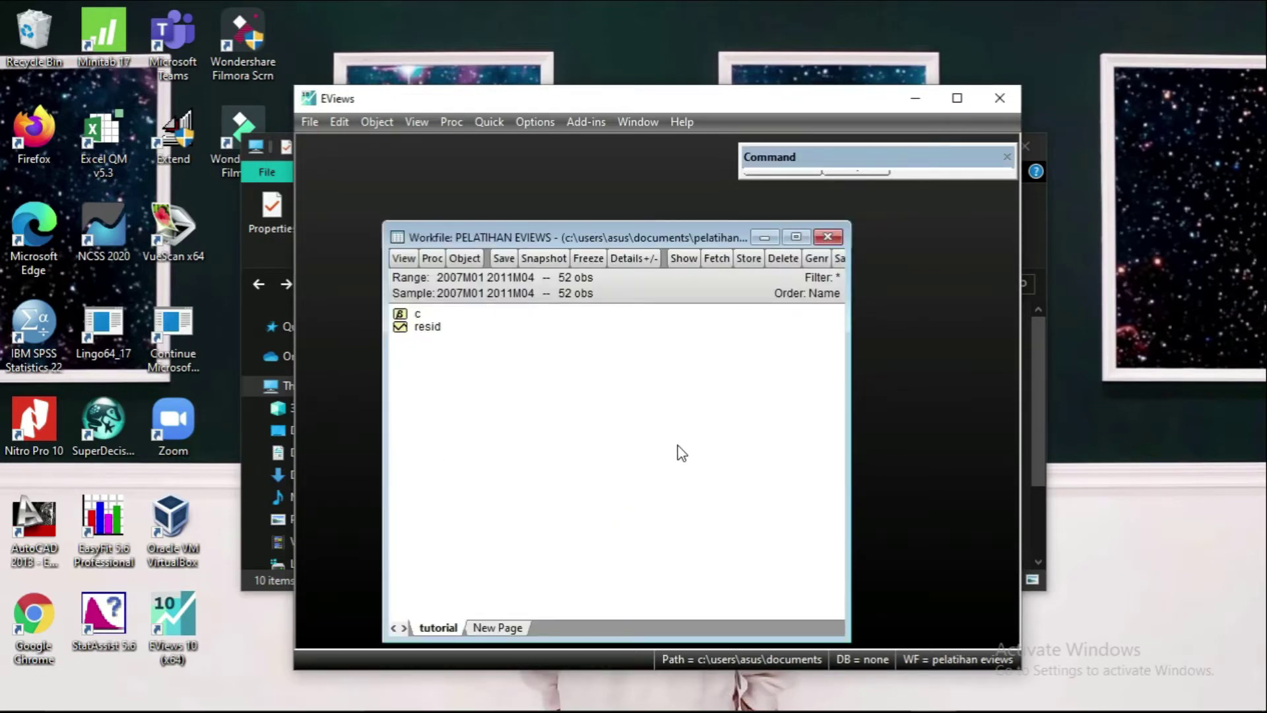
left_click(619, 312)
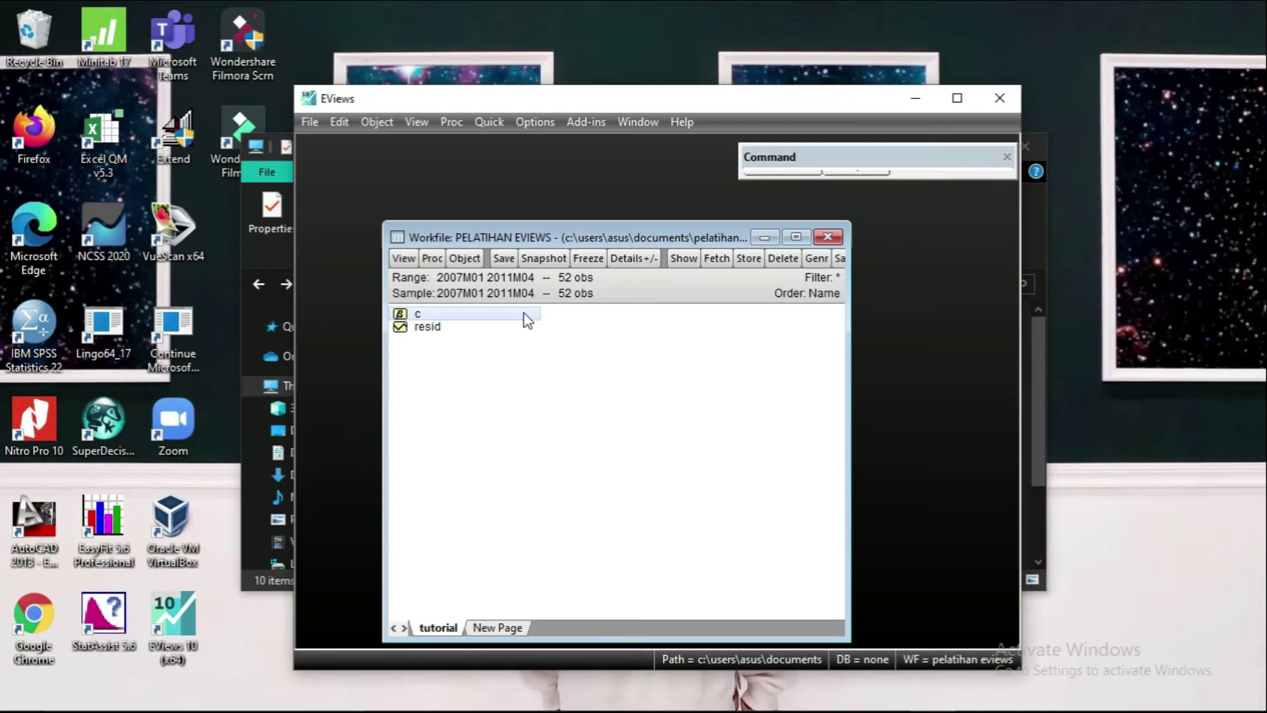
left_click(519, 330)
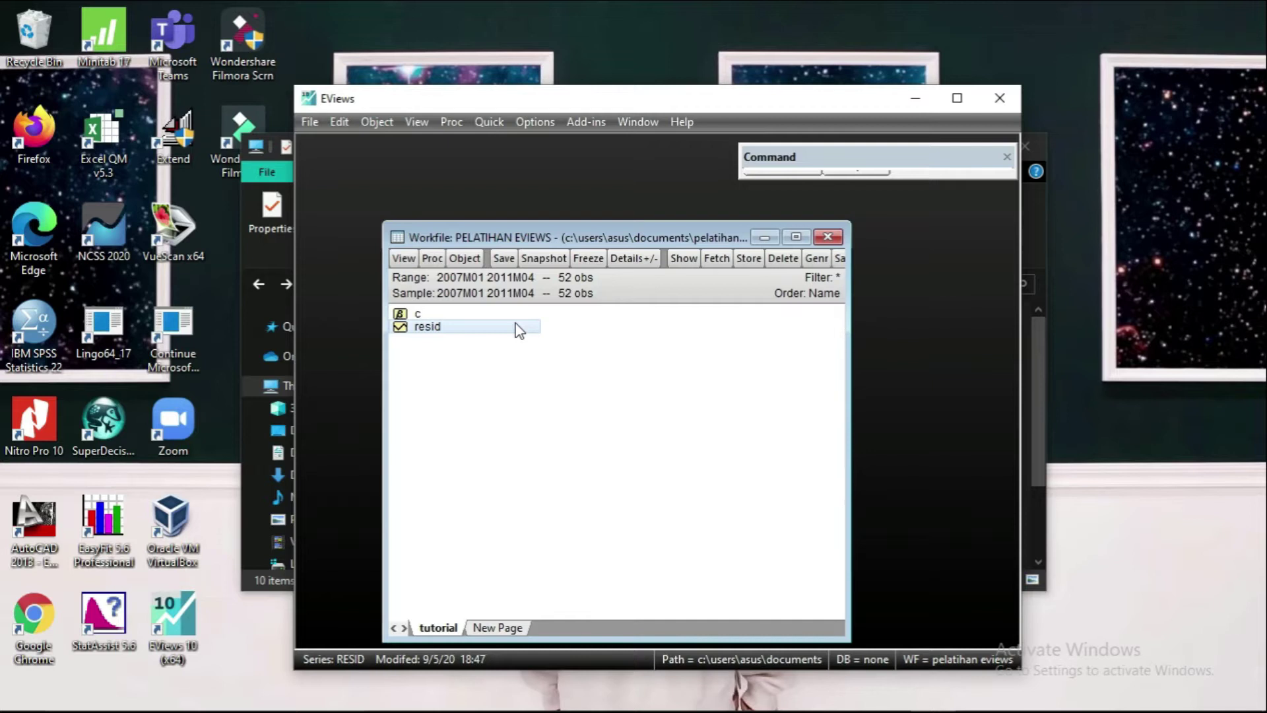
Step: Save the workfile in Documents as "pelatihan eviews" with double-precision series storage
left_click(316, 129)
left_click(350, 203)
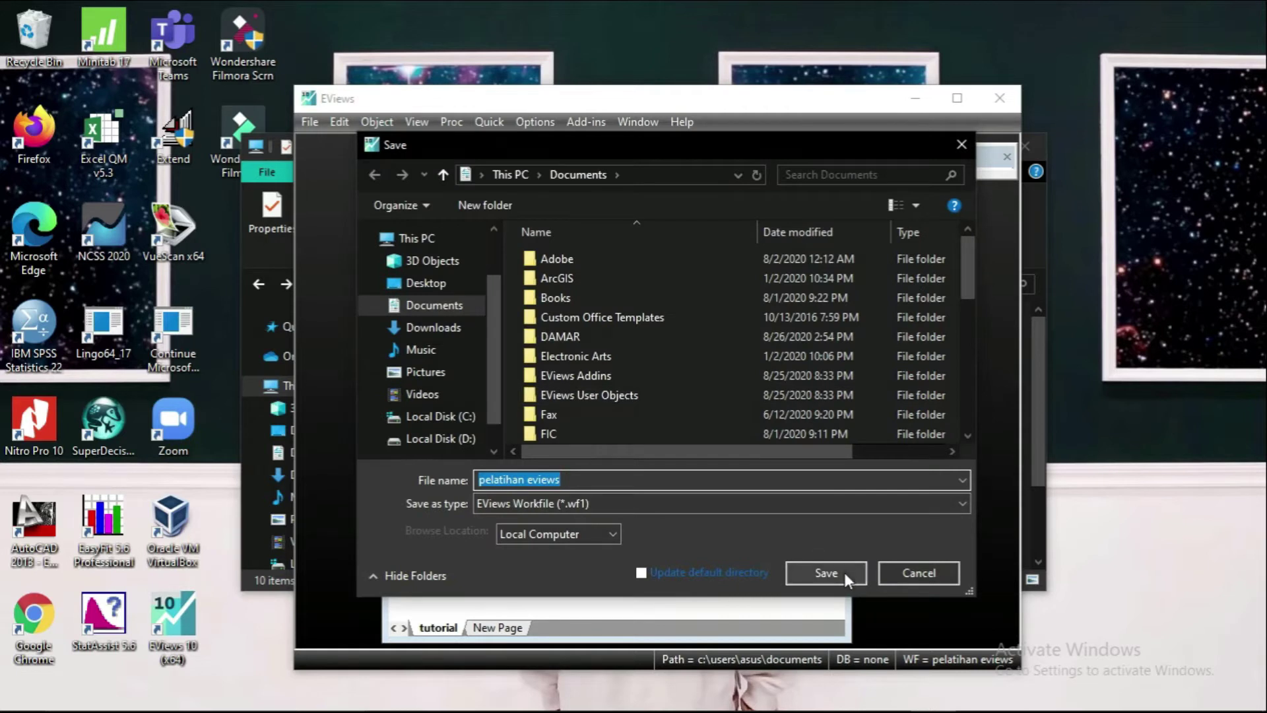
left_click(825, 573)
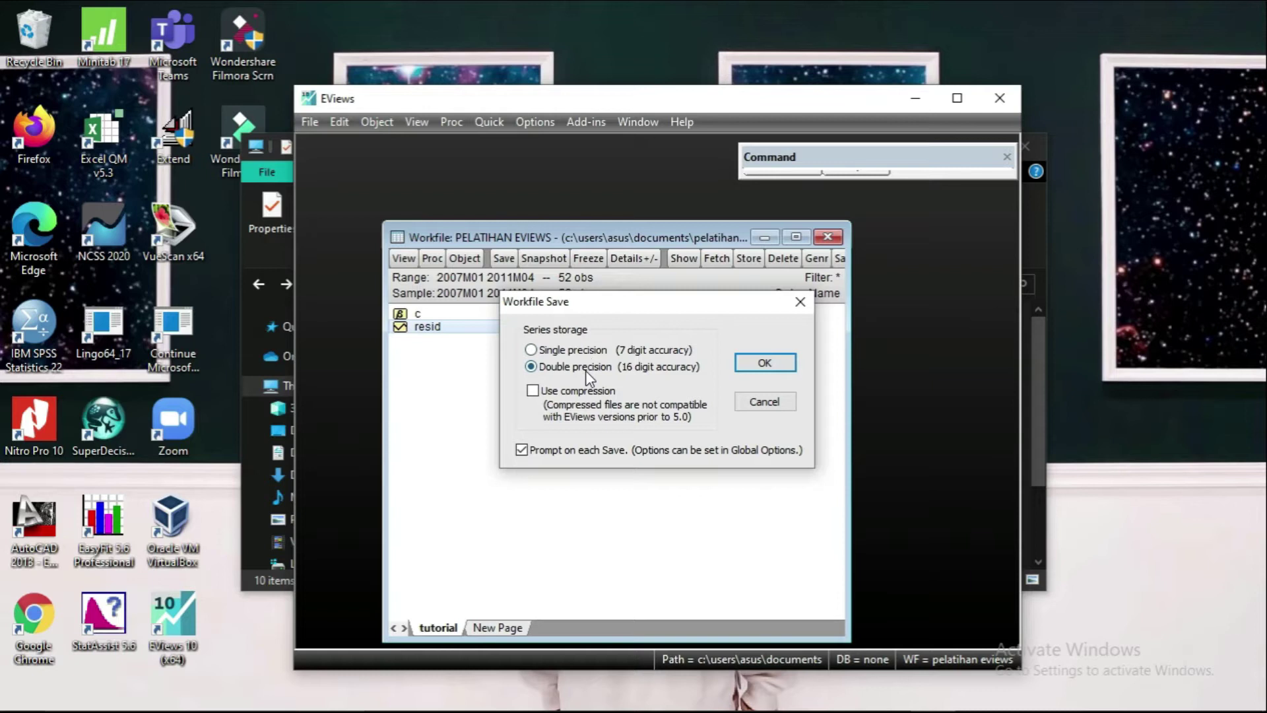
left_click(766, 363)
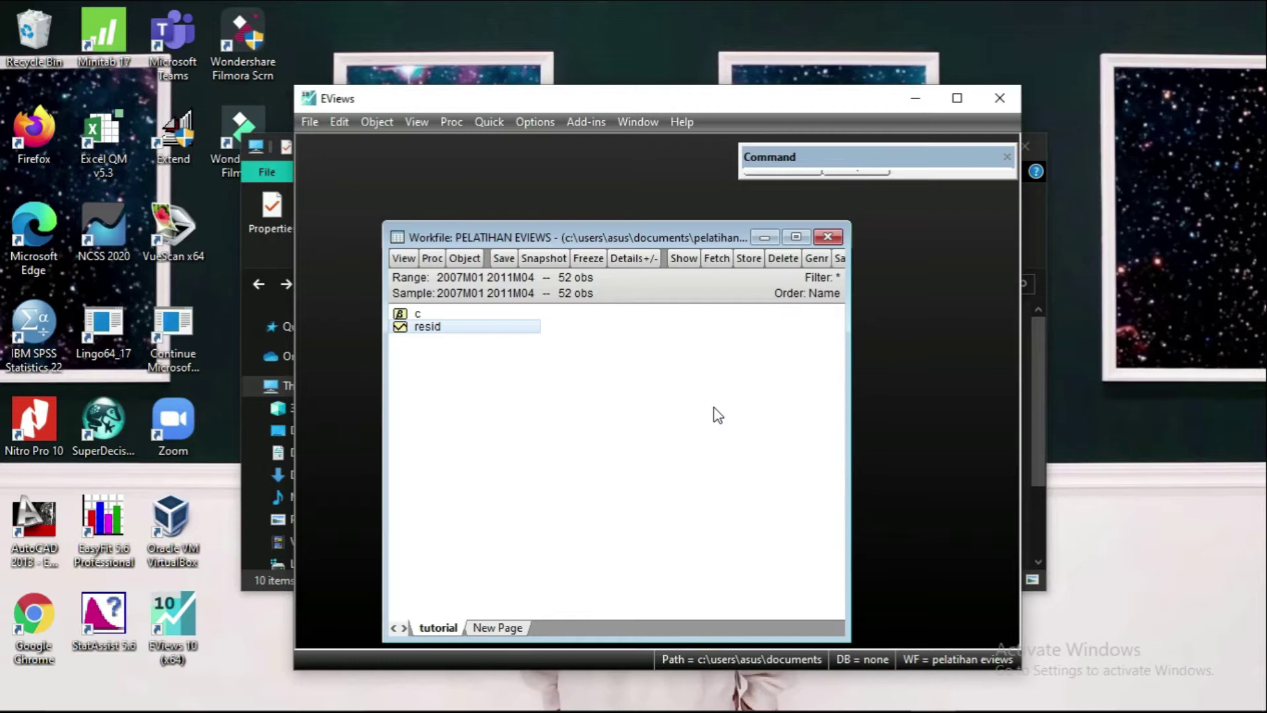
Step: Create a new Series object named "demand" in the workfile
right_click(684, 398)
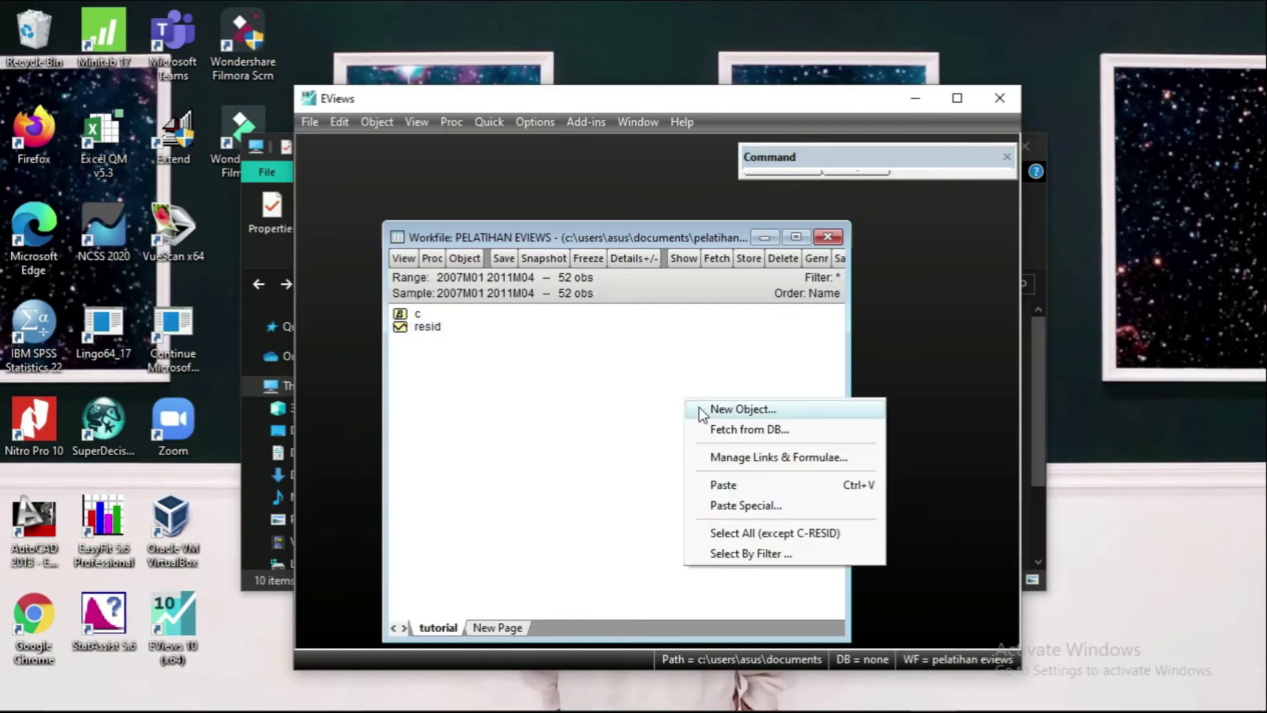
left_click(726, 409)
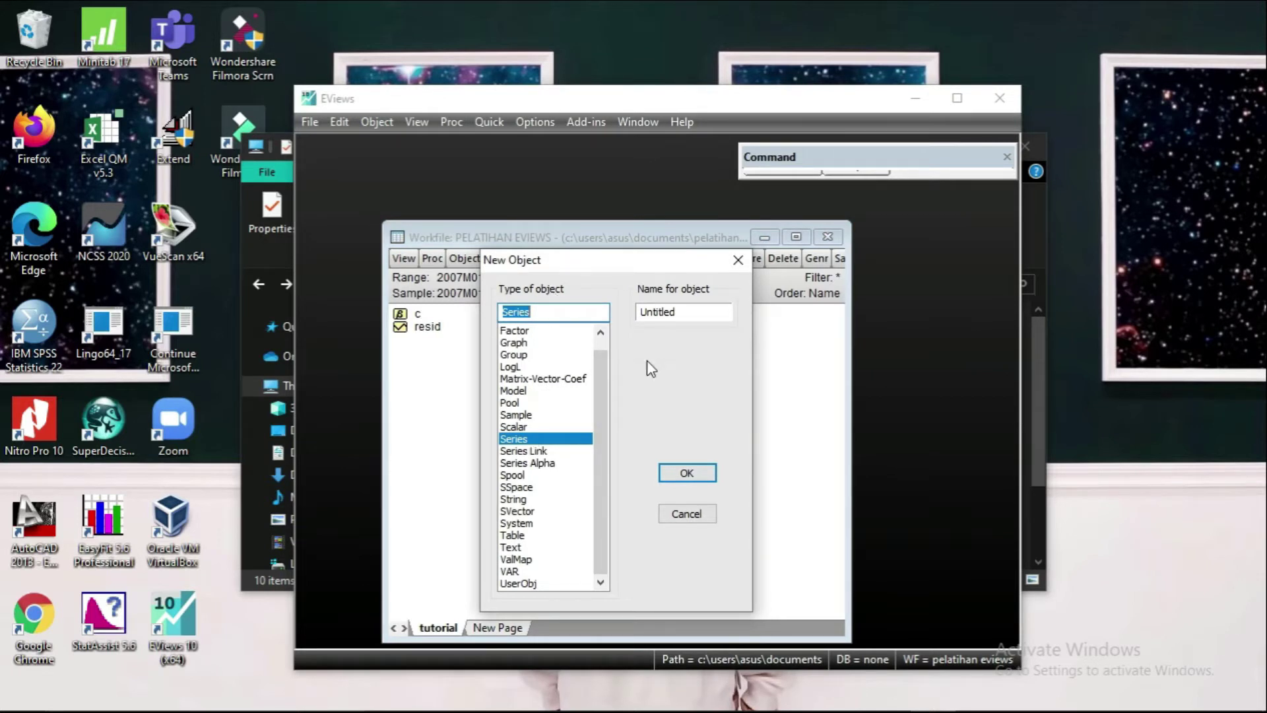
left_click(691, 309)
key("BackSpace")
key("BackSpace")
key("BackSpace")
key("BackSpace")
key("BackSpace")
key("BackSpace")
key("BackSpace")
key("BackSpace")
type("demand")
left_click(695, 470)
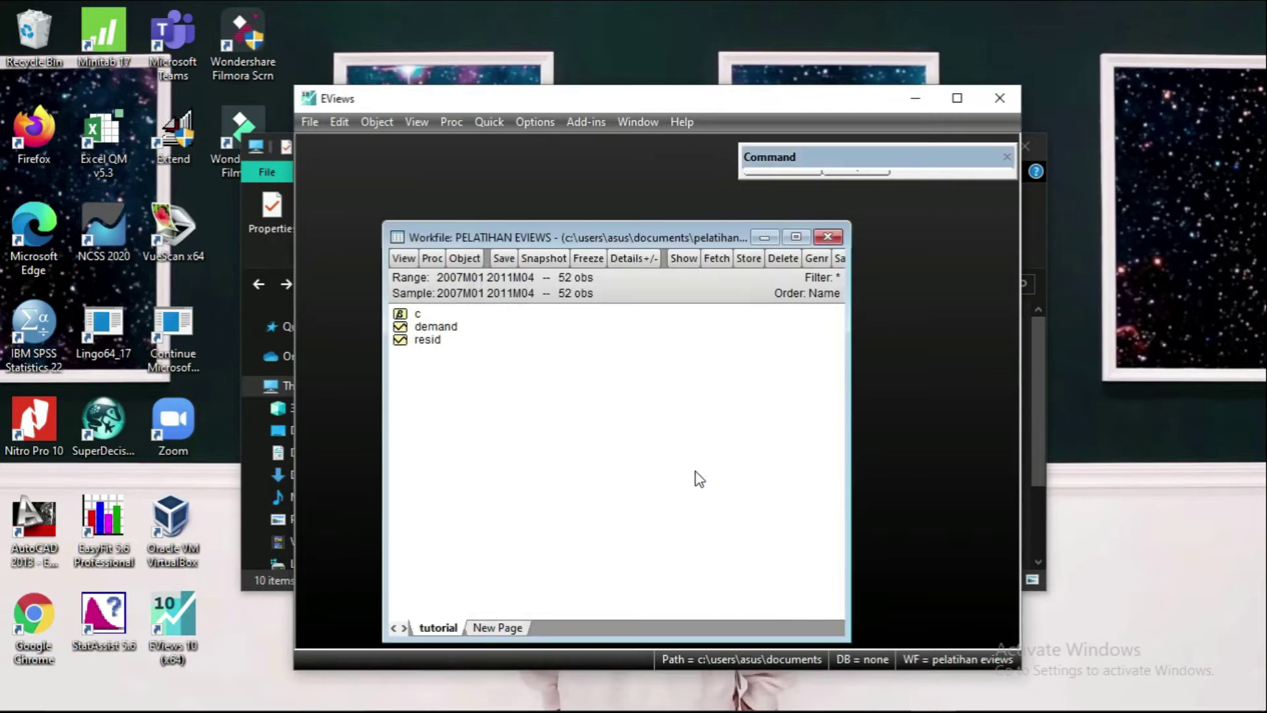
Step: Open the demand series in its own spreadsheet window
left_click(462, 333)
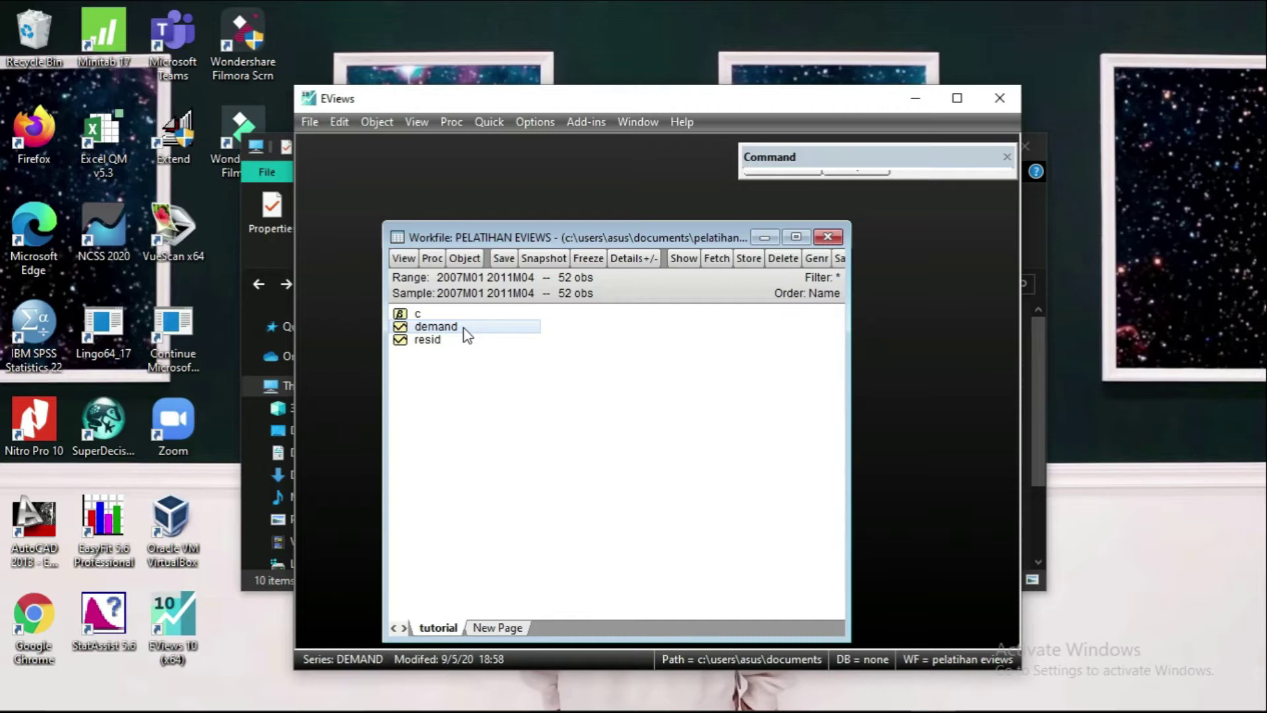
right_click(463, 328)
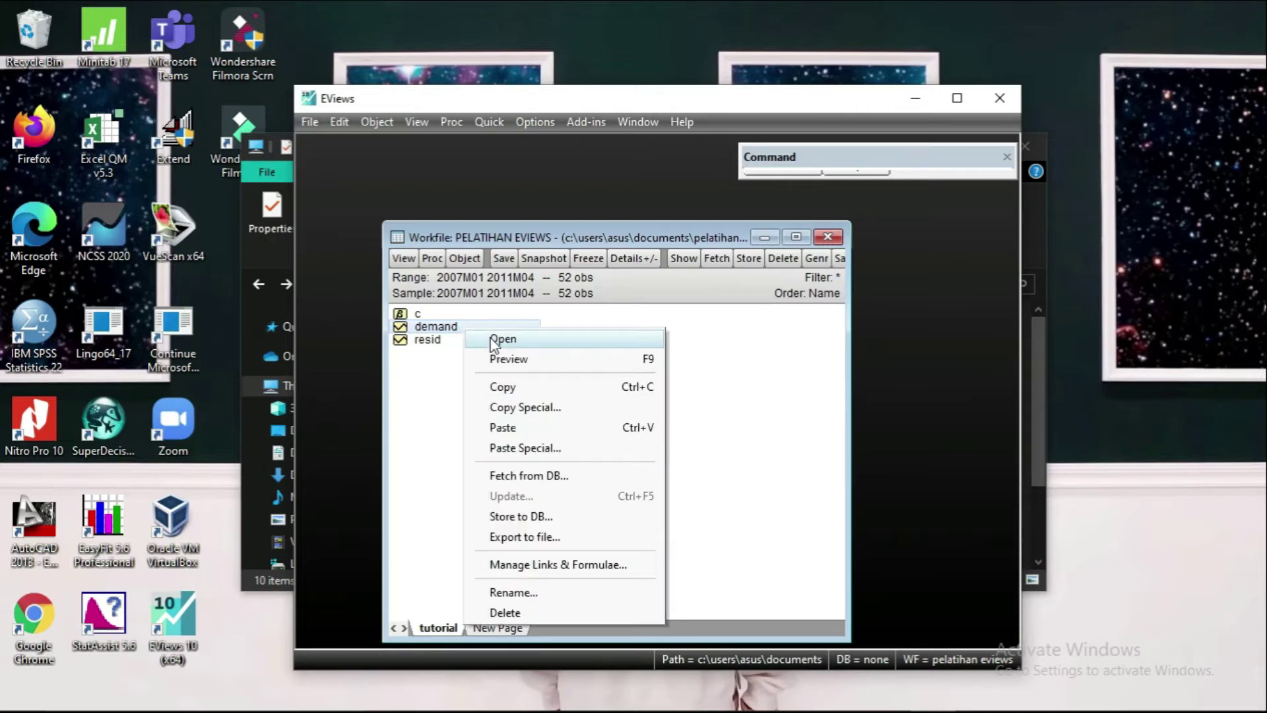
left_click(491, 339)
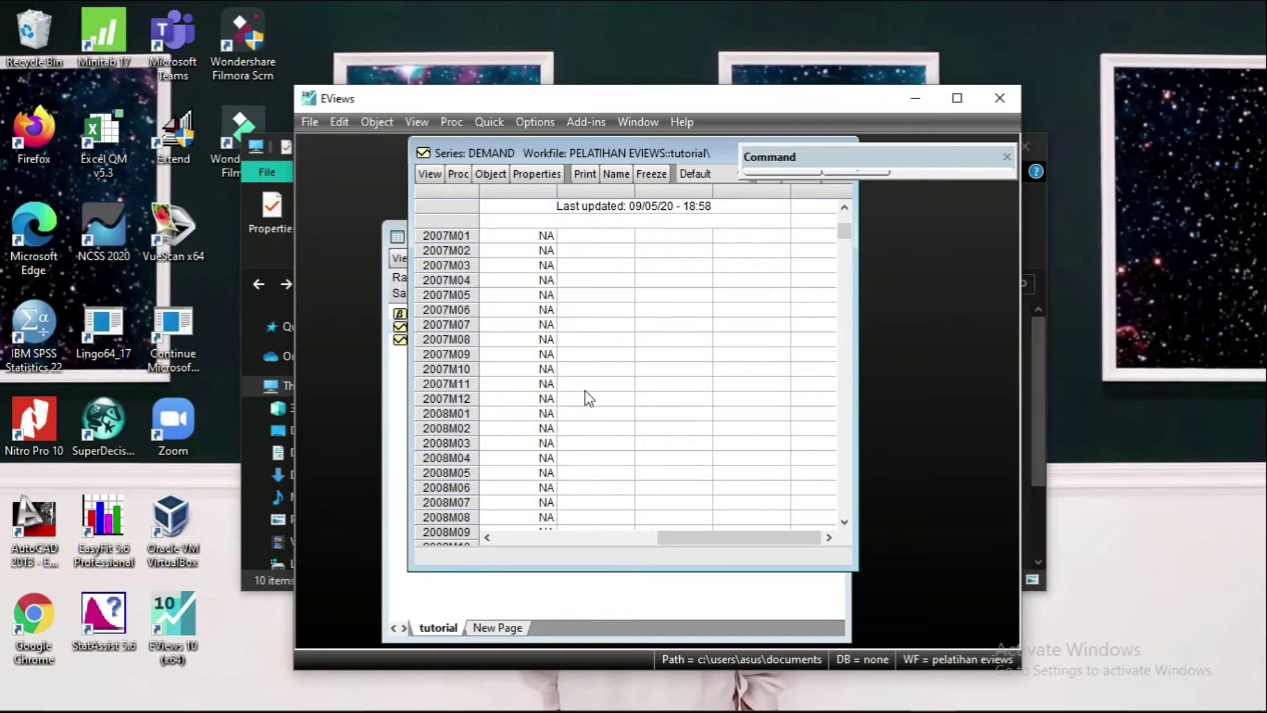
Step: Switch to the Excel workbook "data pelatihan" and copy the data values in cells A2 to A53
mouse_move(585, 710)
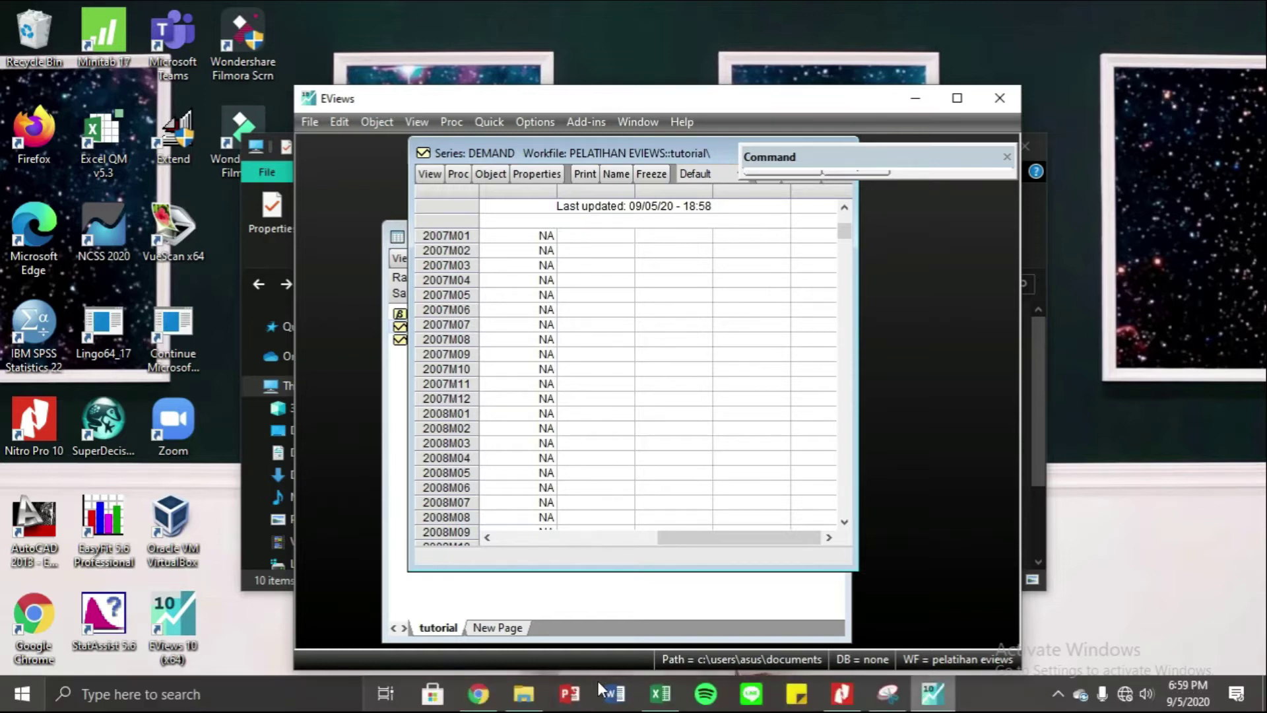
left_click(660, 693)
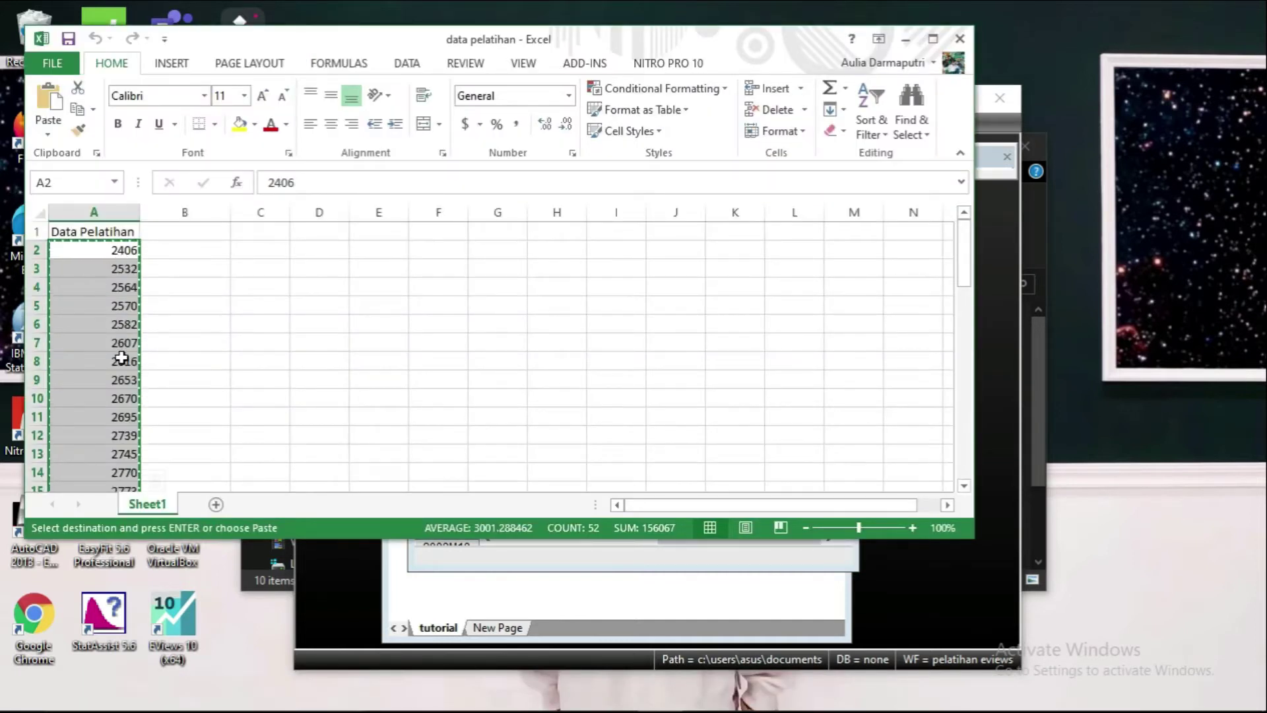
left_click_drag(122, 358, 116, 459)
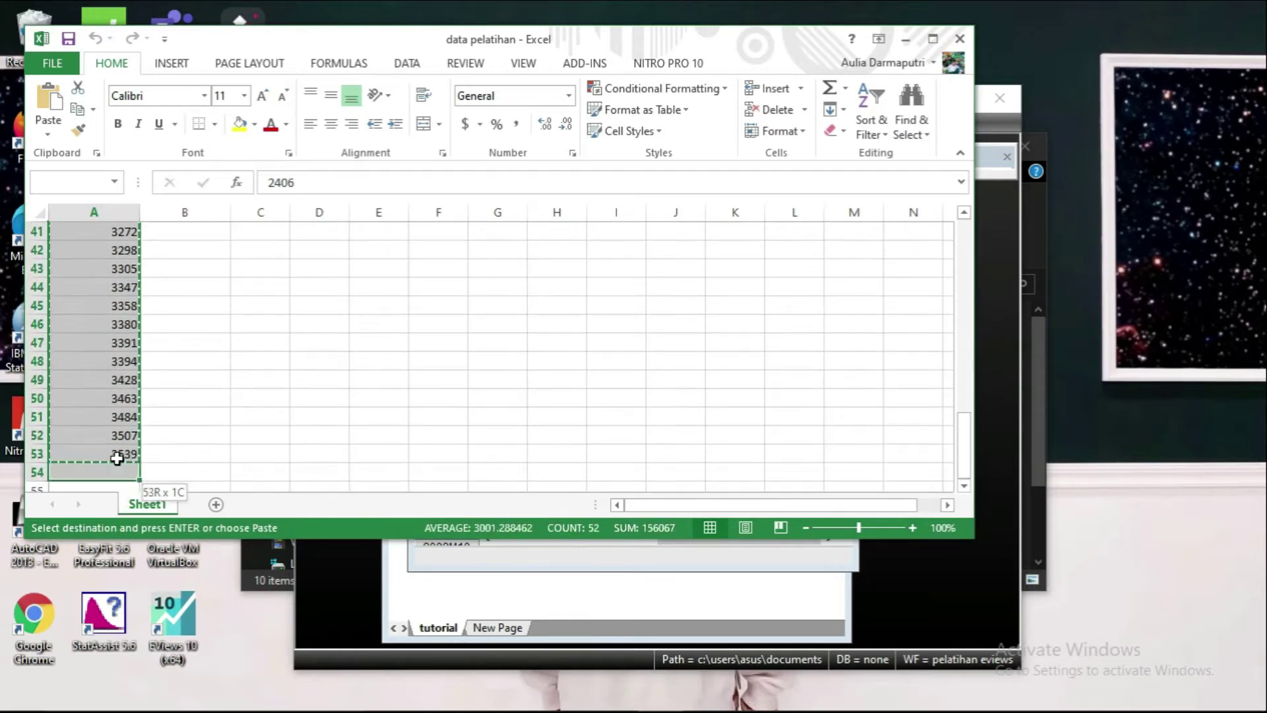
right_click(115, 362)
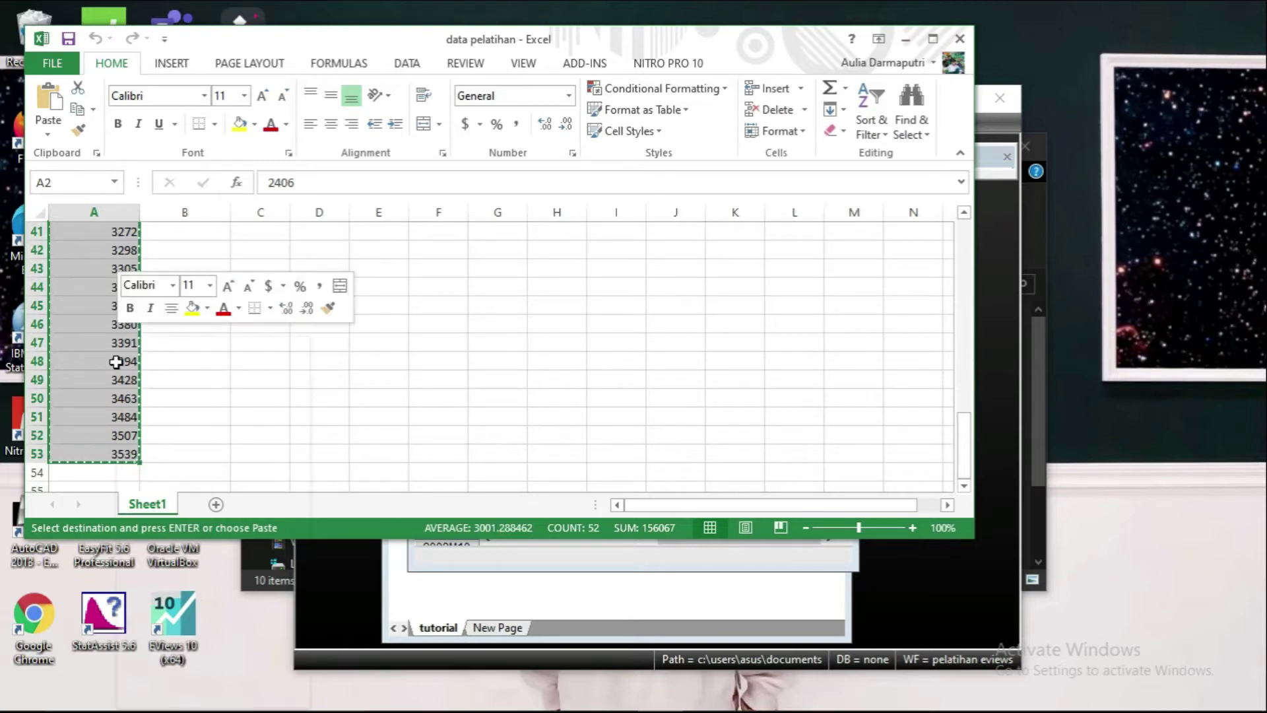
left_click(154, 374)
scroll(161, 370, "up", 14)
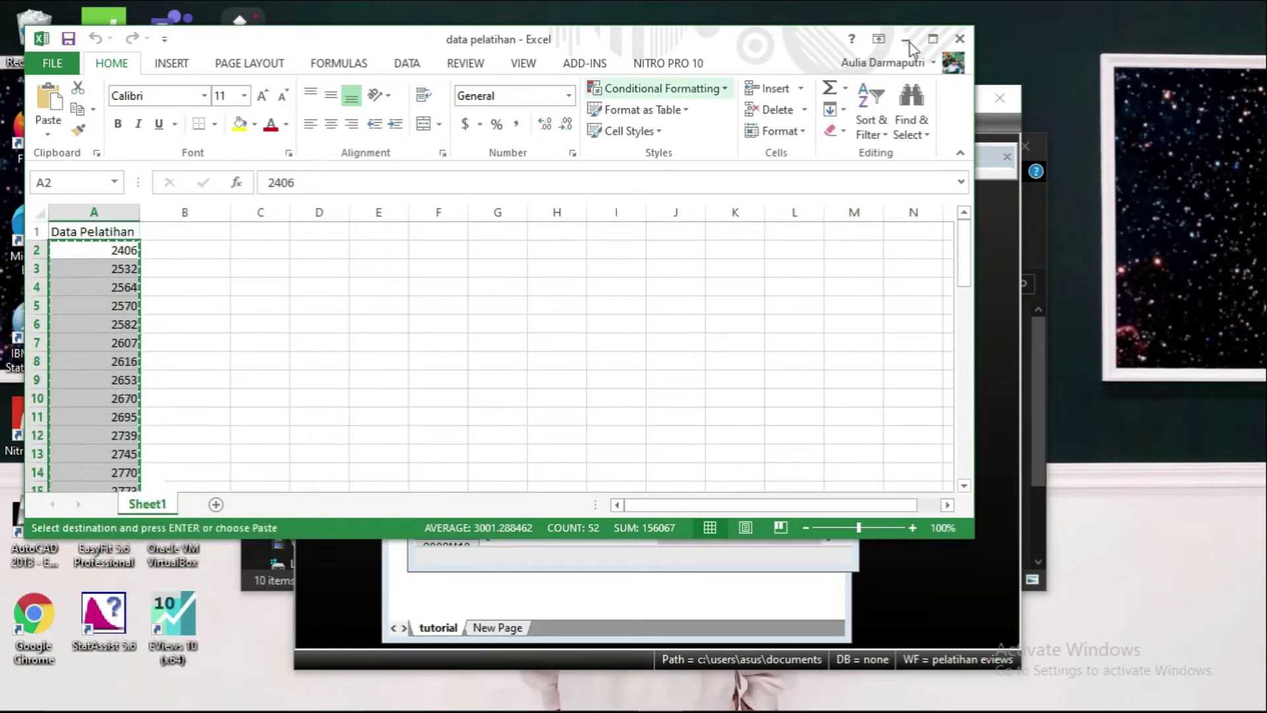
Step: Return to EViews, enable editing of the demand series and paste the copied values starting at 2007M01
left_click(907, 45)
left_click(546, 238)
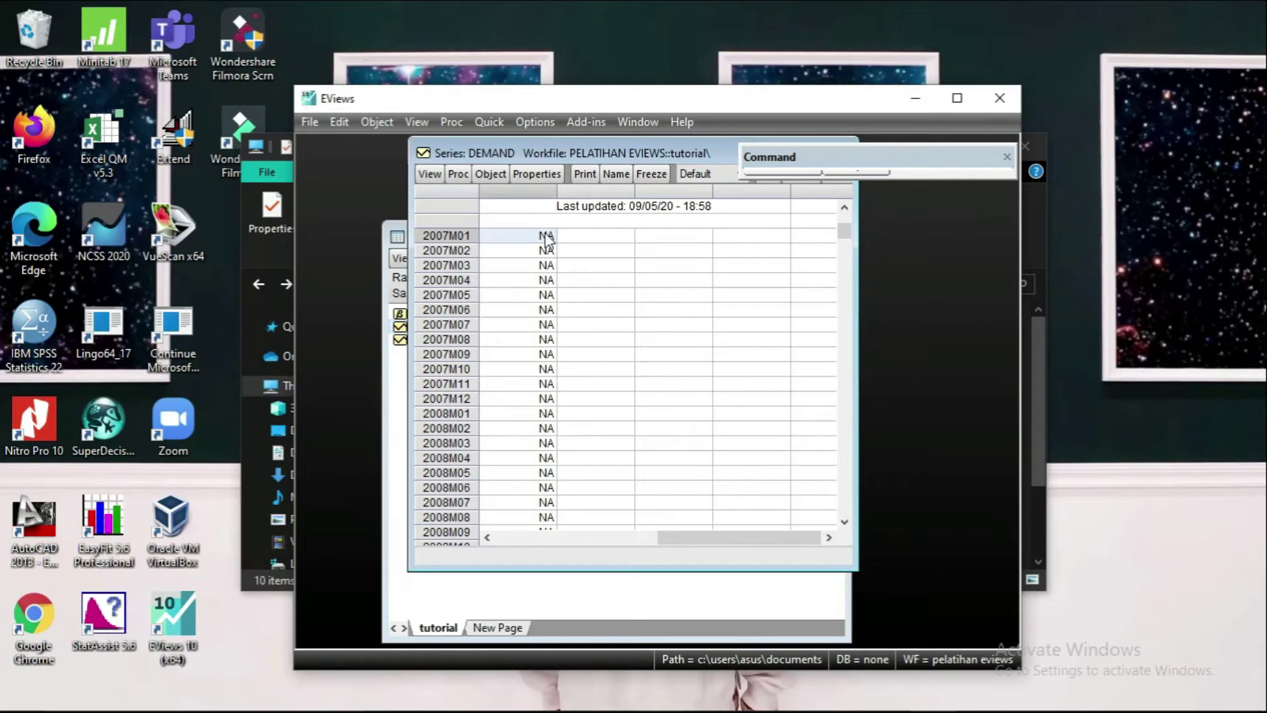
right_click(546, 241)
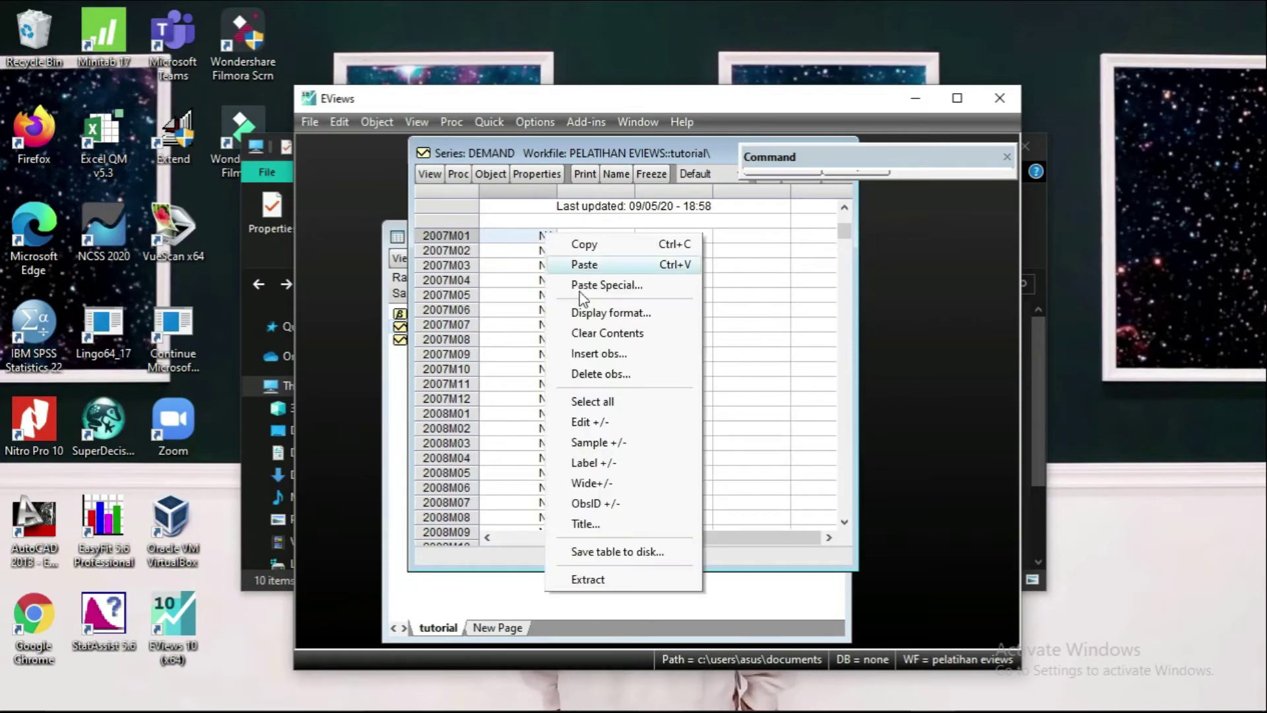
left_click(594, 422)
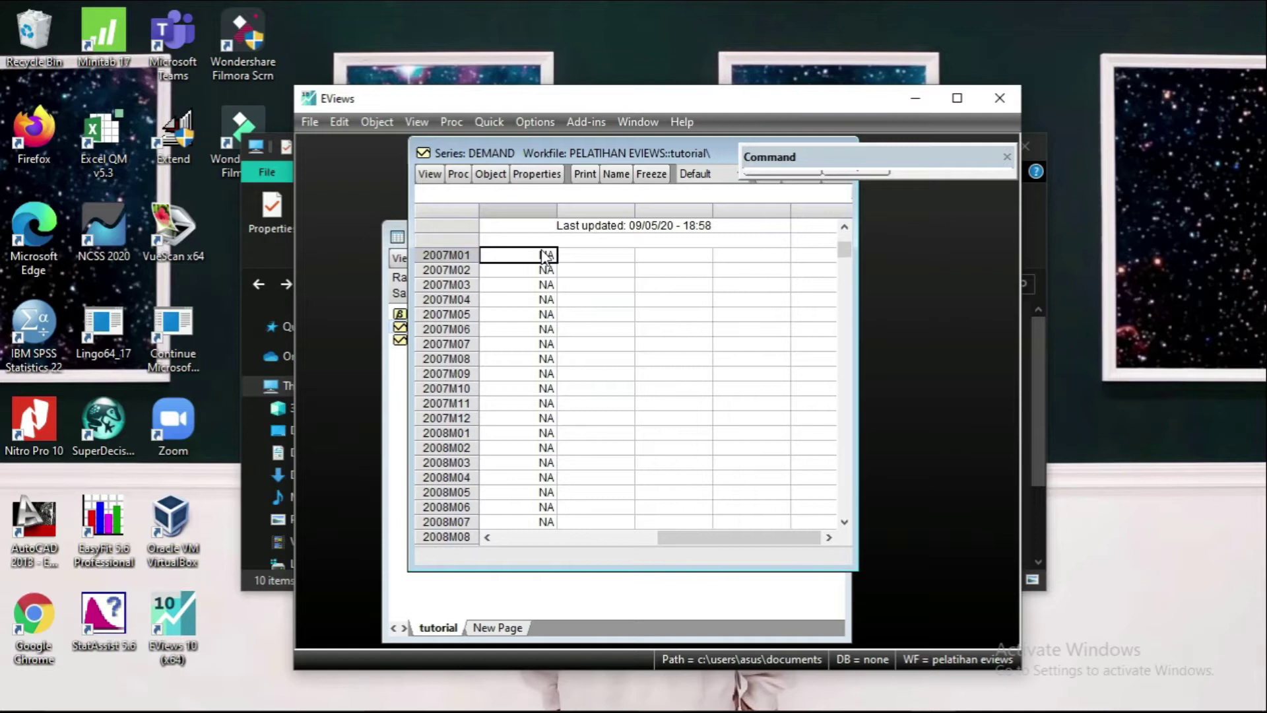
key("ctrl+v")
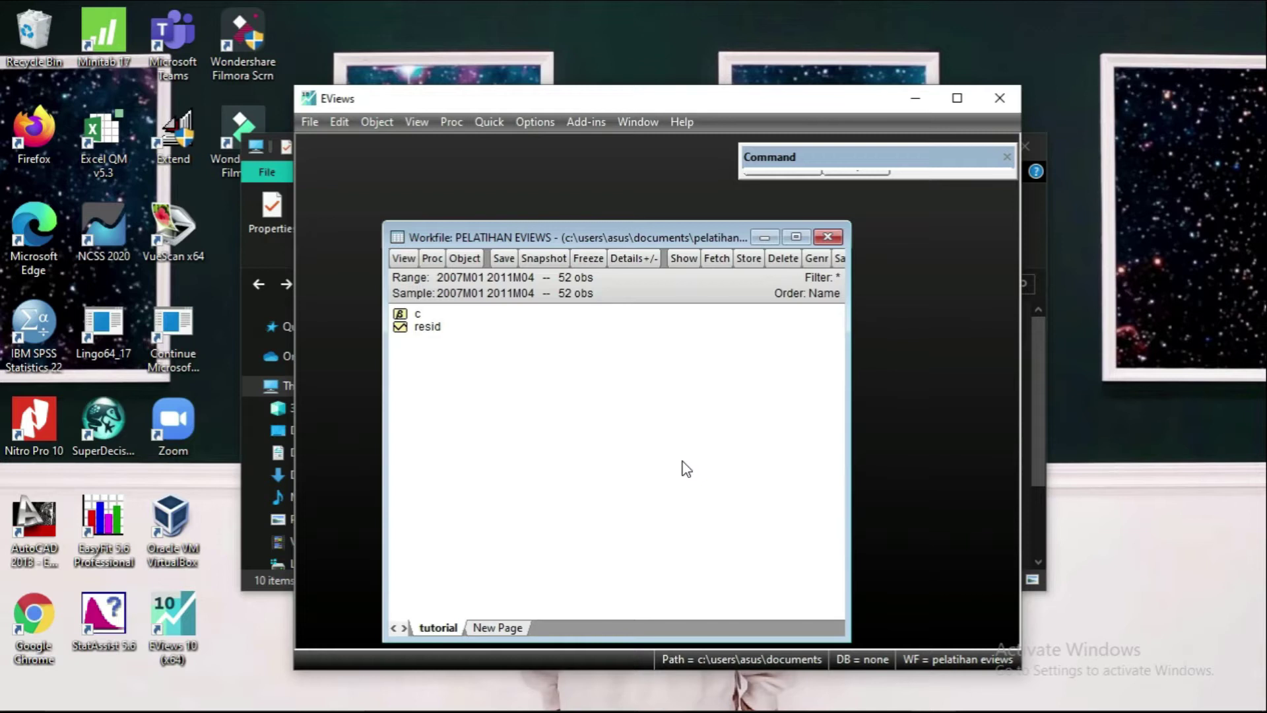
Step: Start an import from file and open "data pelatihan" from the Pelatihan folder on Local Disk (C:)
left_click(316, 124)
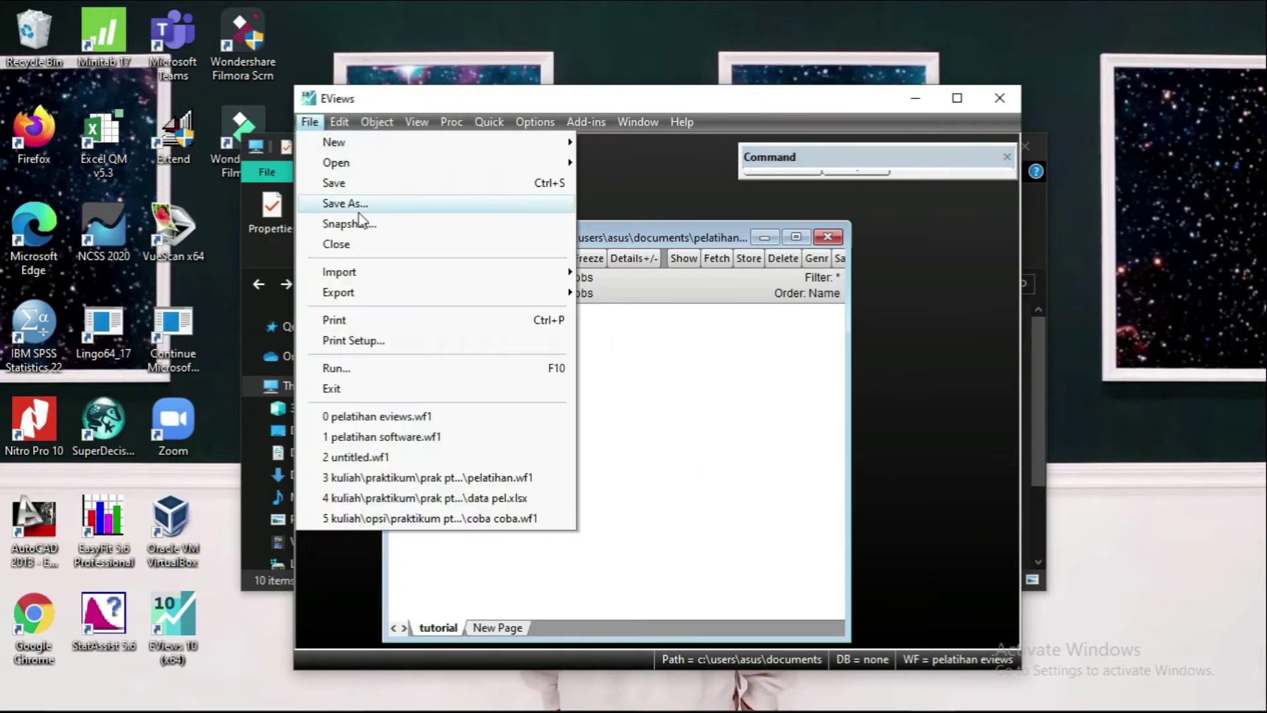
mouse_move(359, 275)
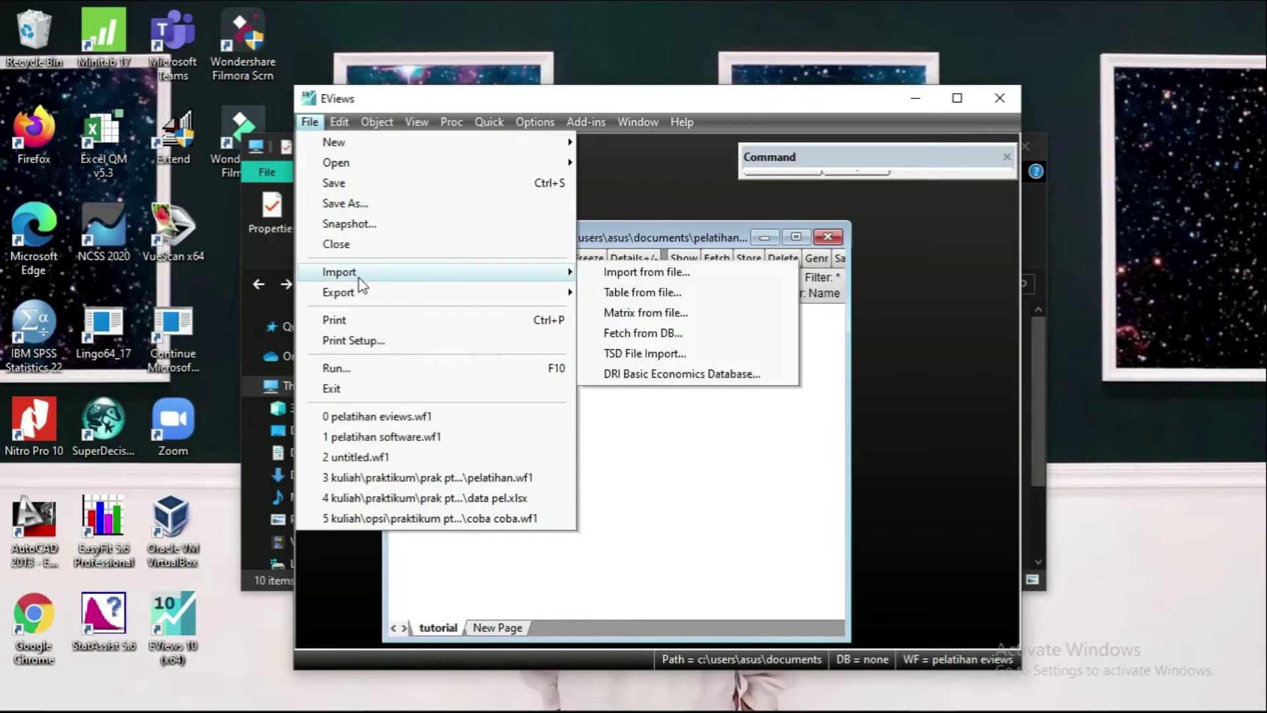
left_click(586, 274)
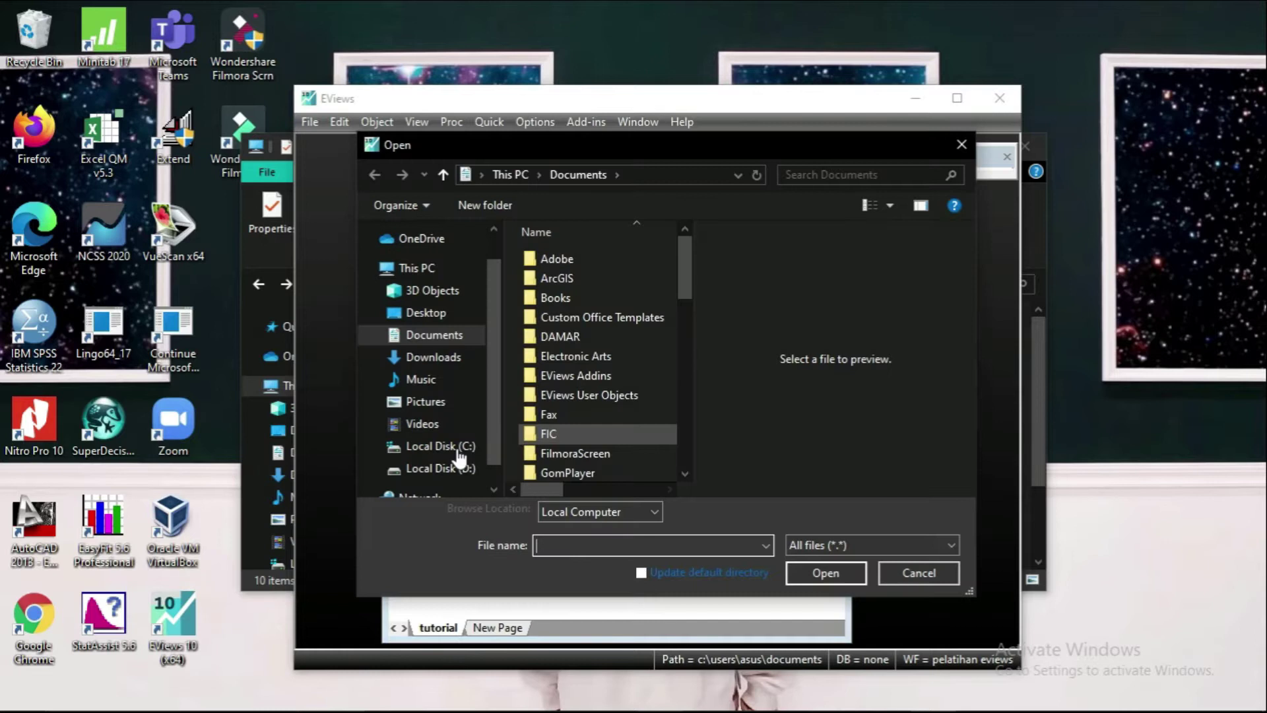
left_click(459, 452)
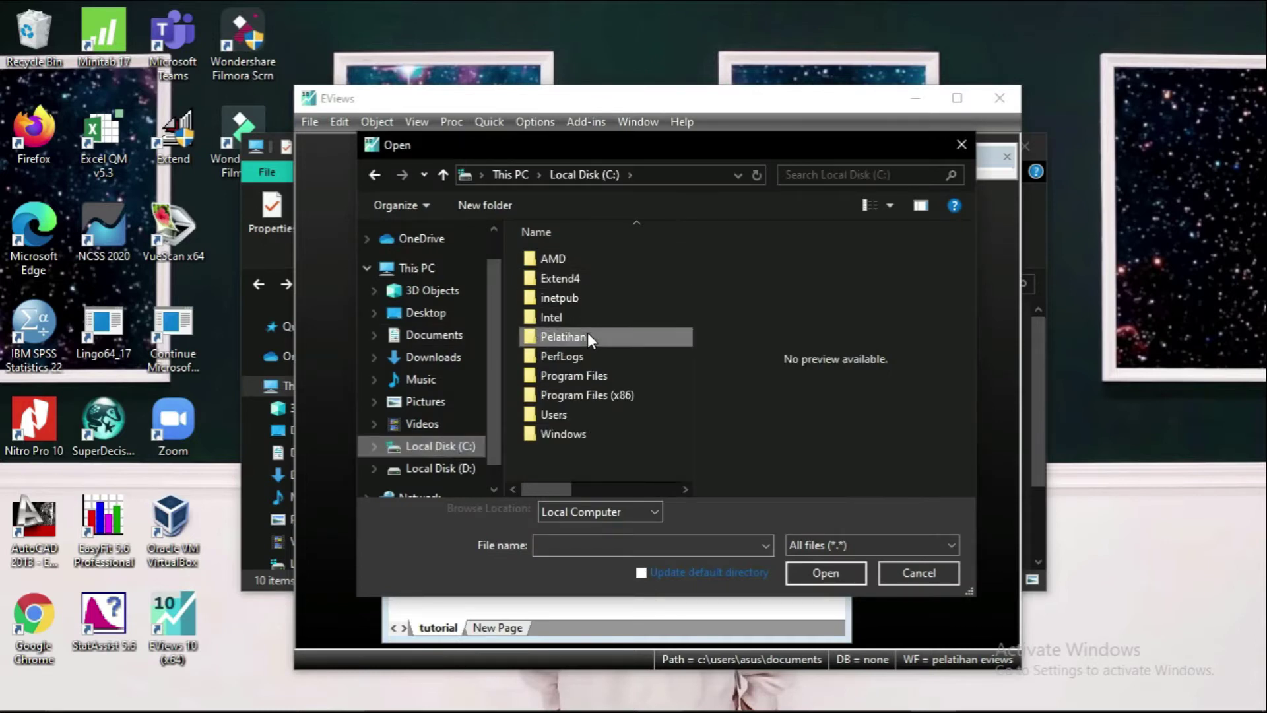
double_click(587, 332)
left_click(590, 257)
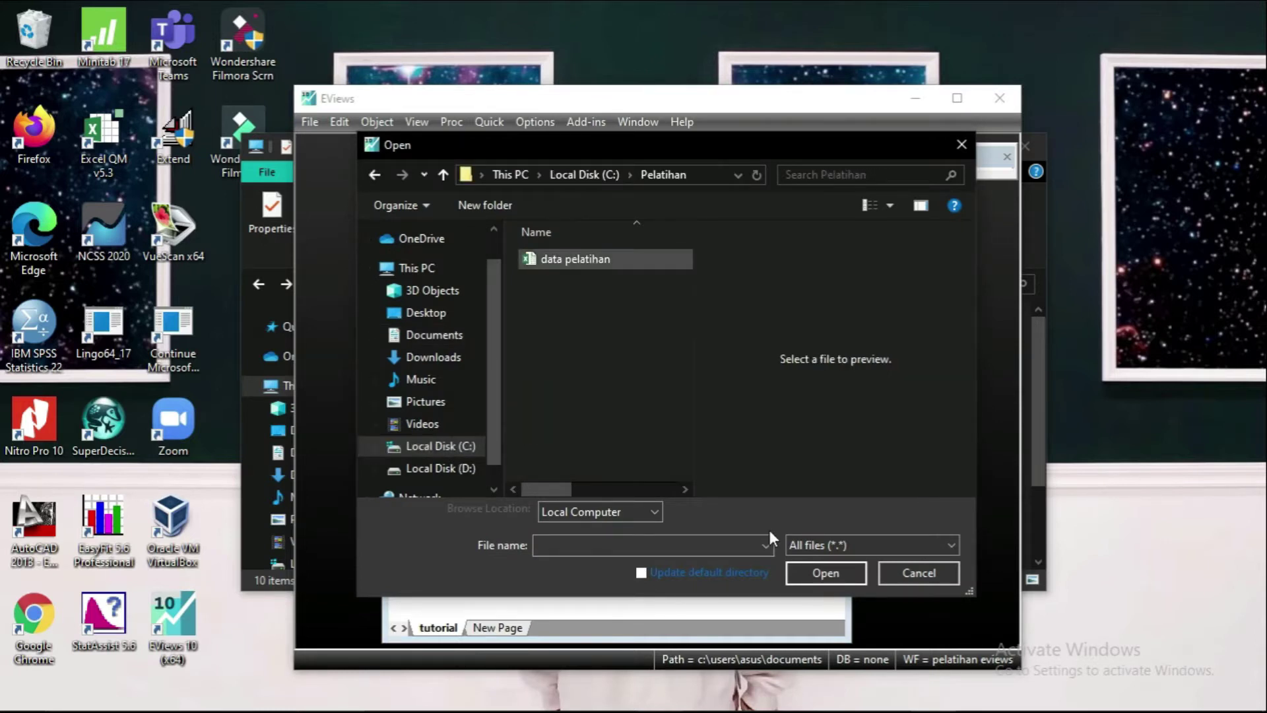
left_click(821, 571)
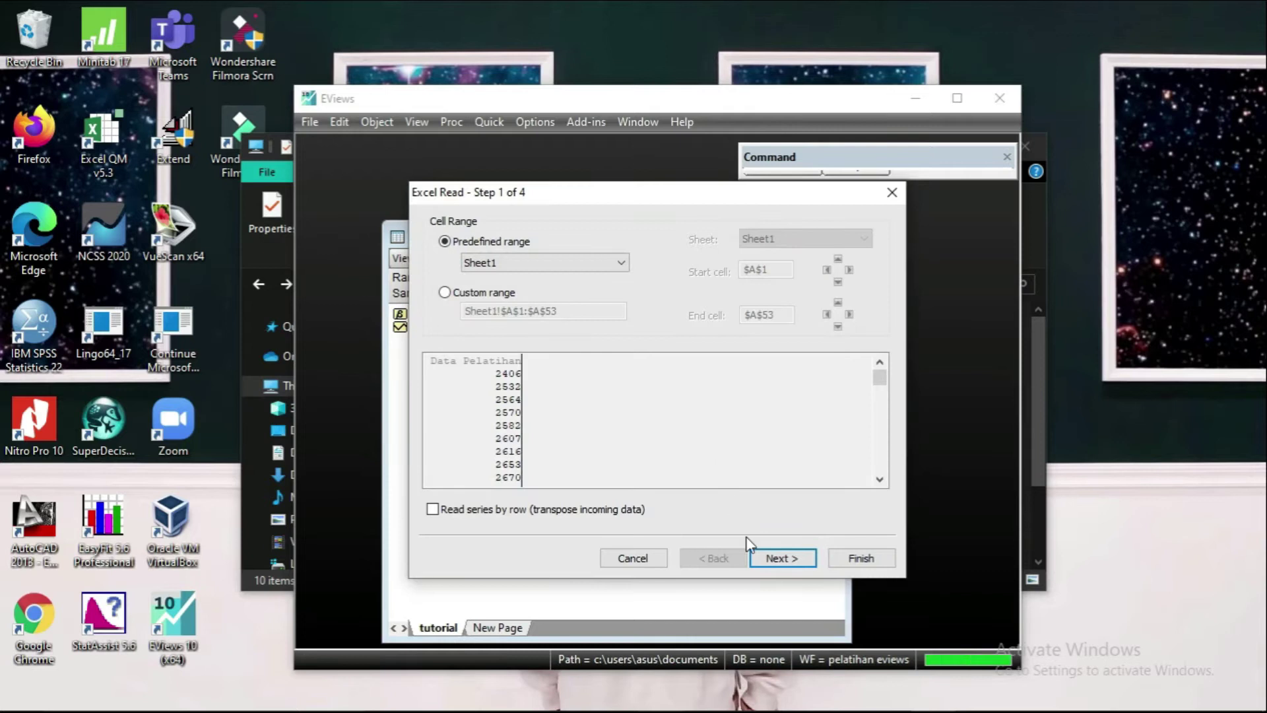
Step: Import the Sheet1 data as a monthly dated series starting Jan 2007, linked to its external source, and open the imported series
left_click(778, 562)
left_click(778, 561)
left_click(767, 257)
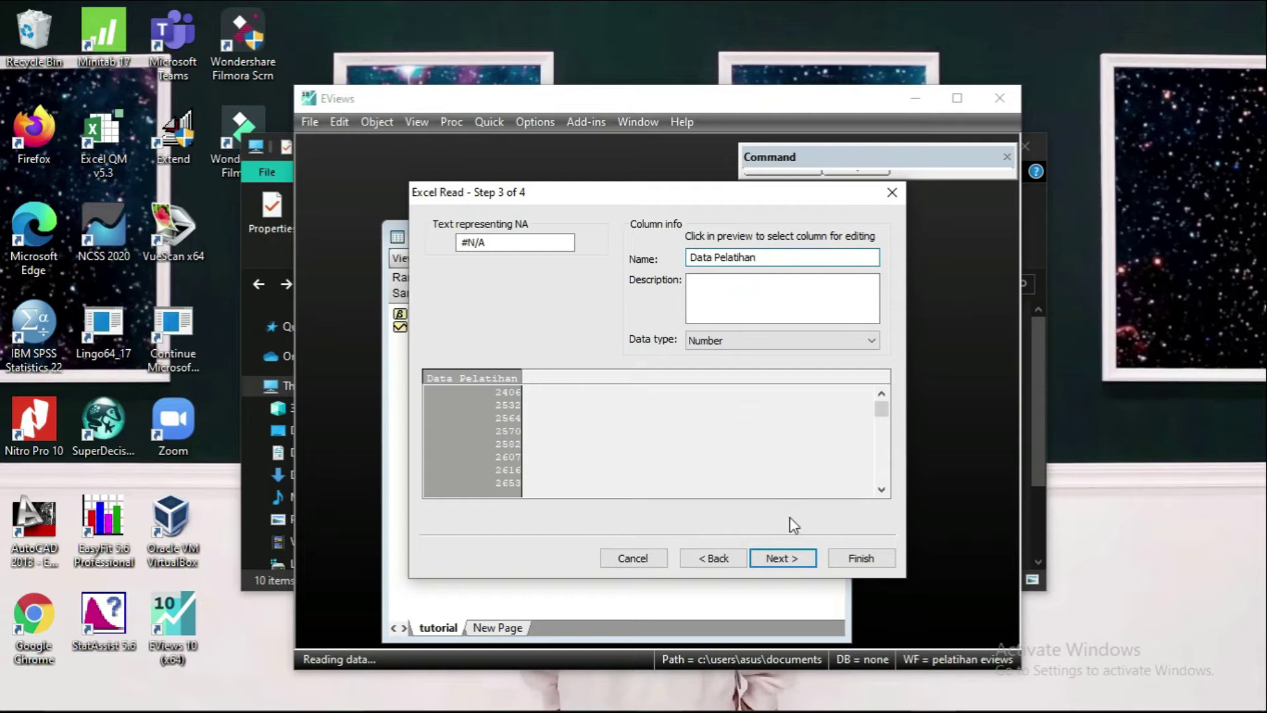
left_click(799, 557)
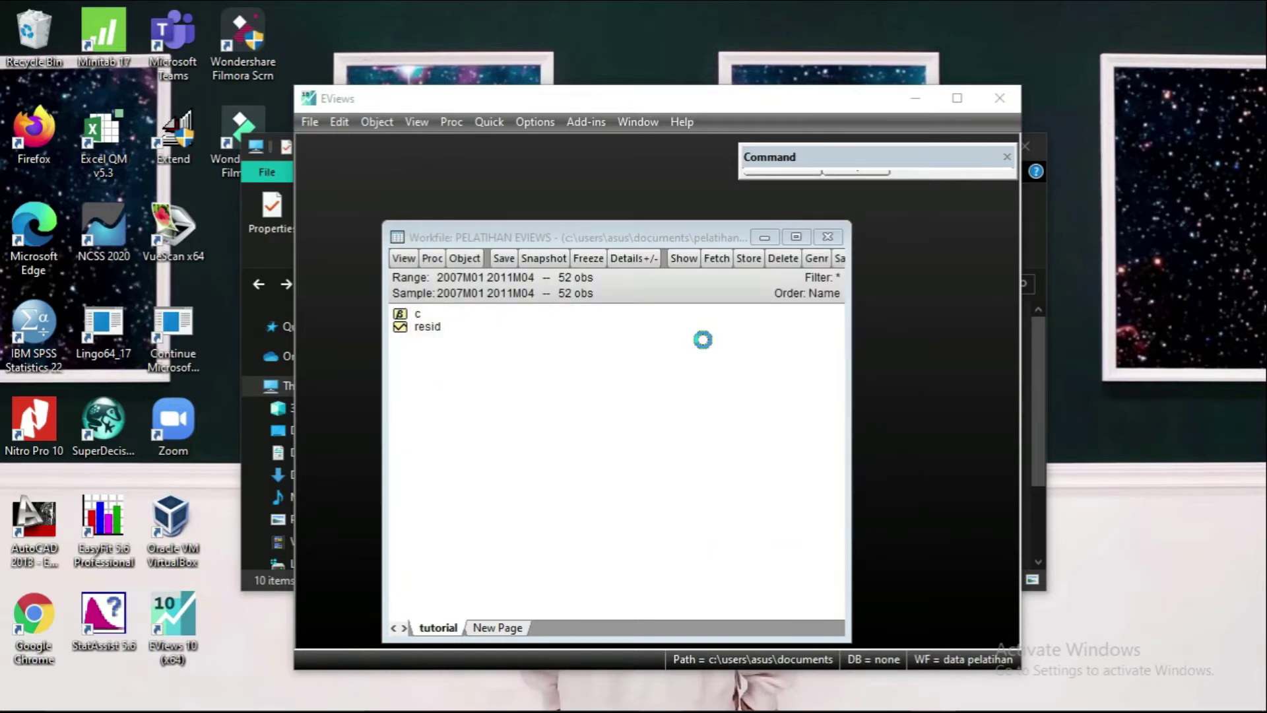
left_click(840, 298)
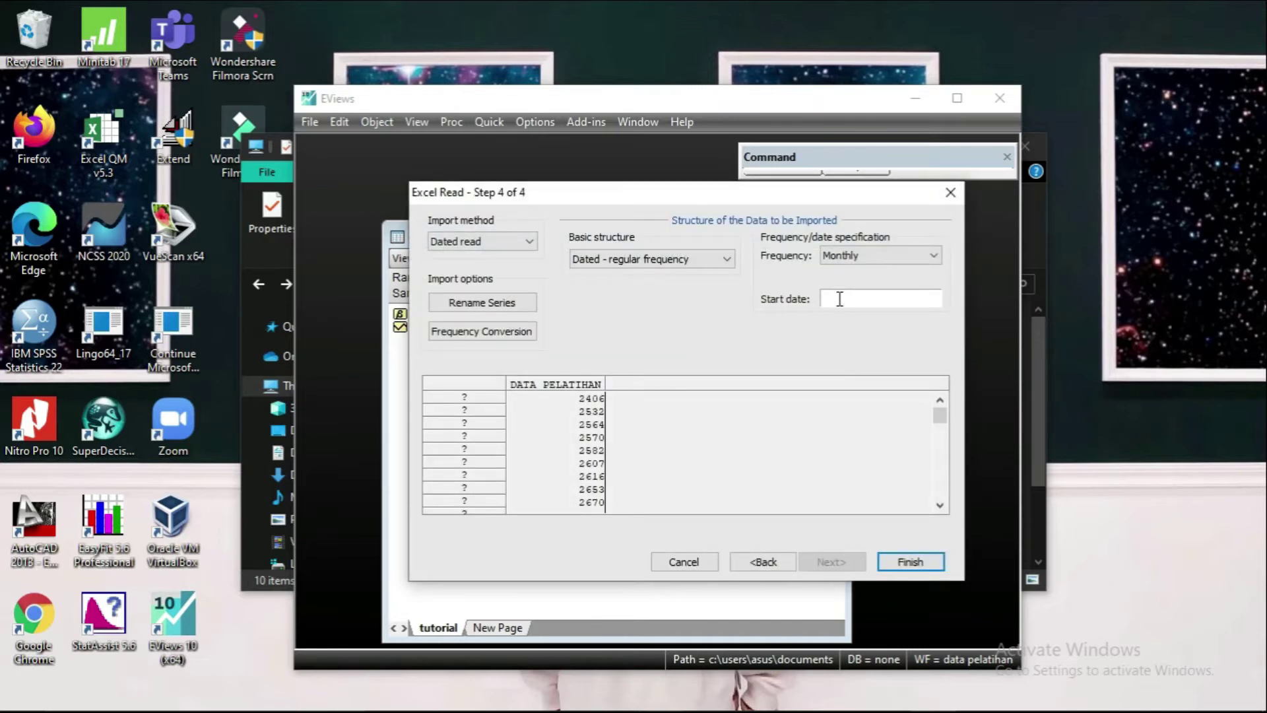
type("Jan 2007")
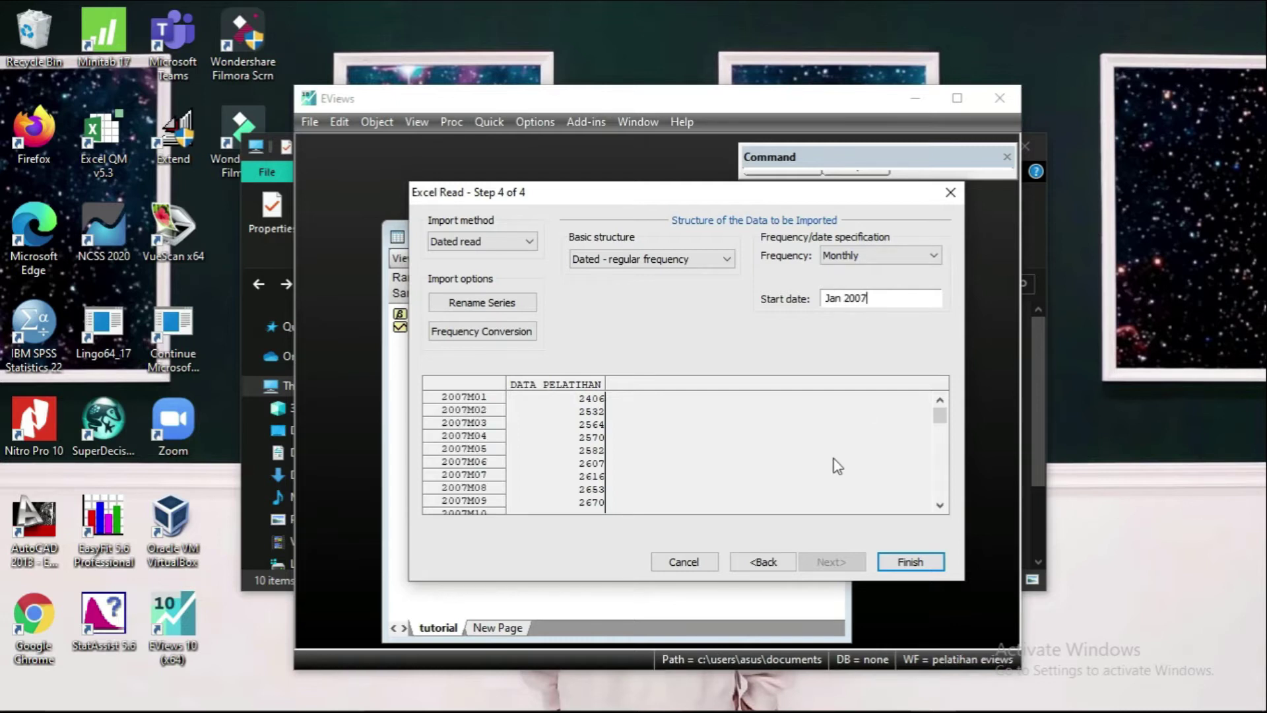
left_click(907, 562)
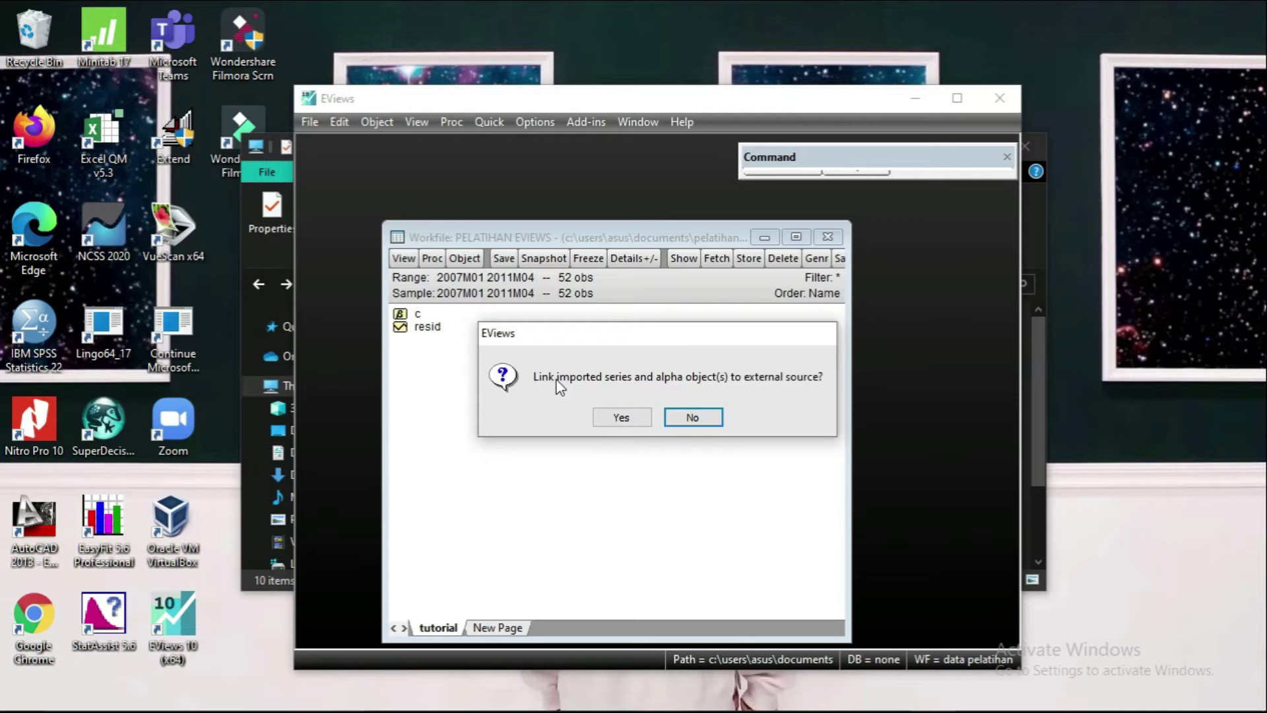
left_click(631, 418)
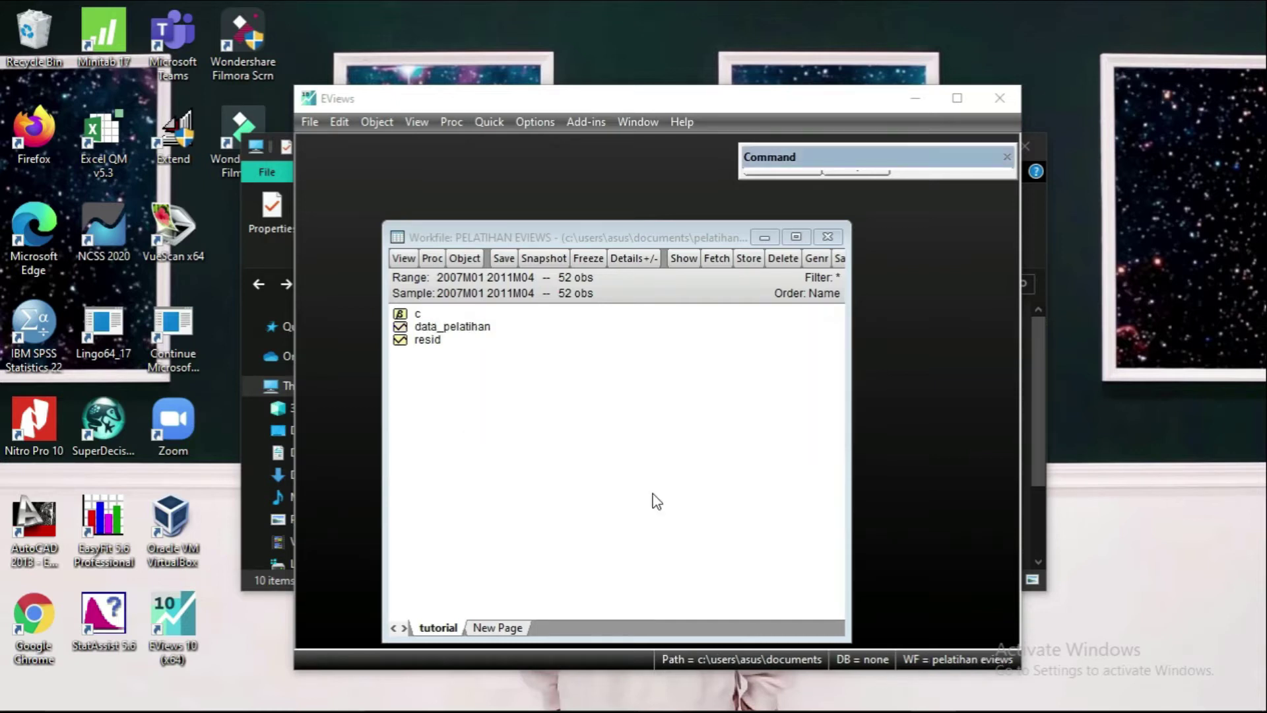
double_click(468, 328)
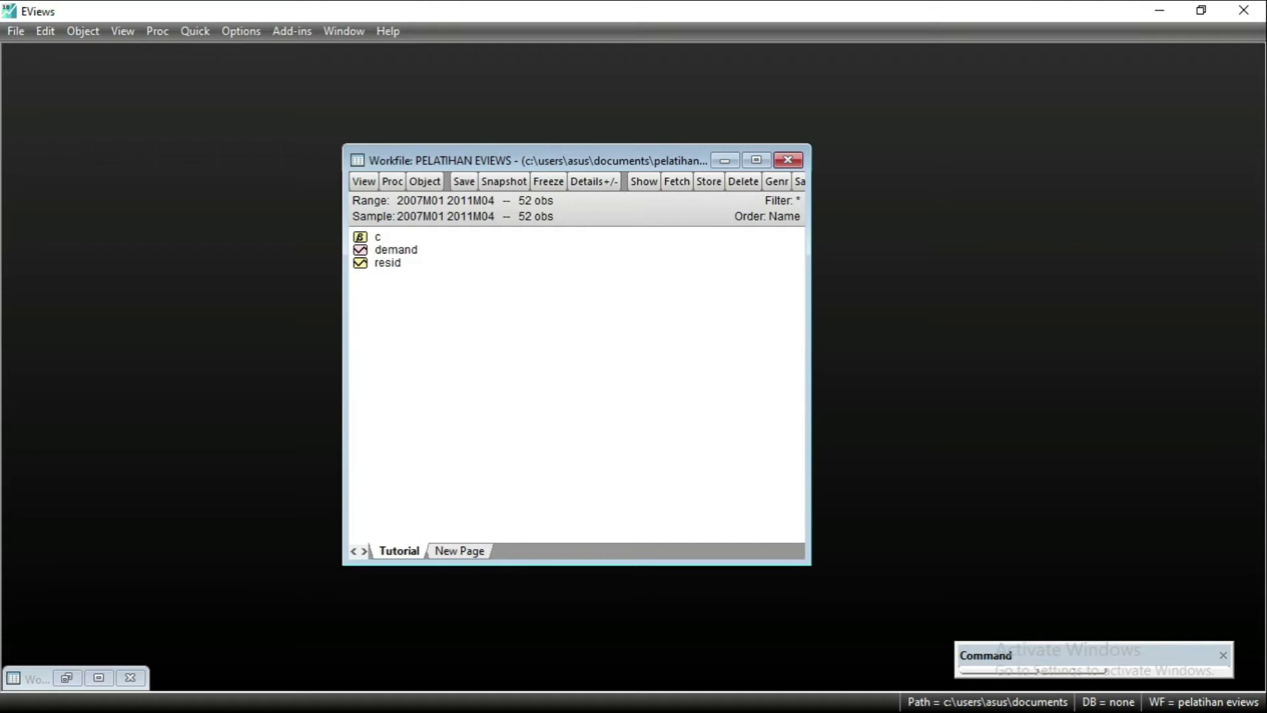
Step: Run an Augmented Dickey-Fuller unit root test on demand at level with trend and intercept, using Schwarz Info Criterion lag selection
double_click(414, 253)
left_click_drag(581, 215, 733, 215)
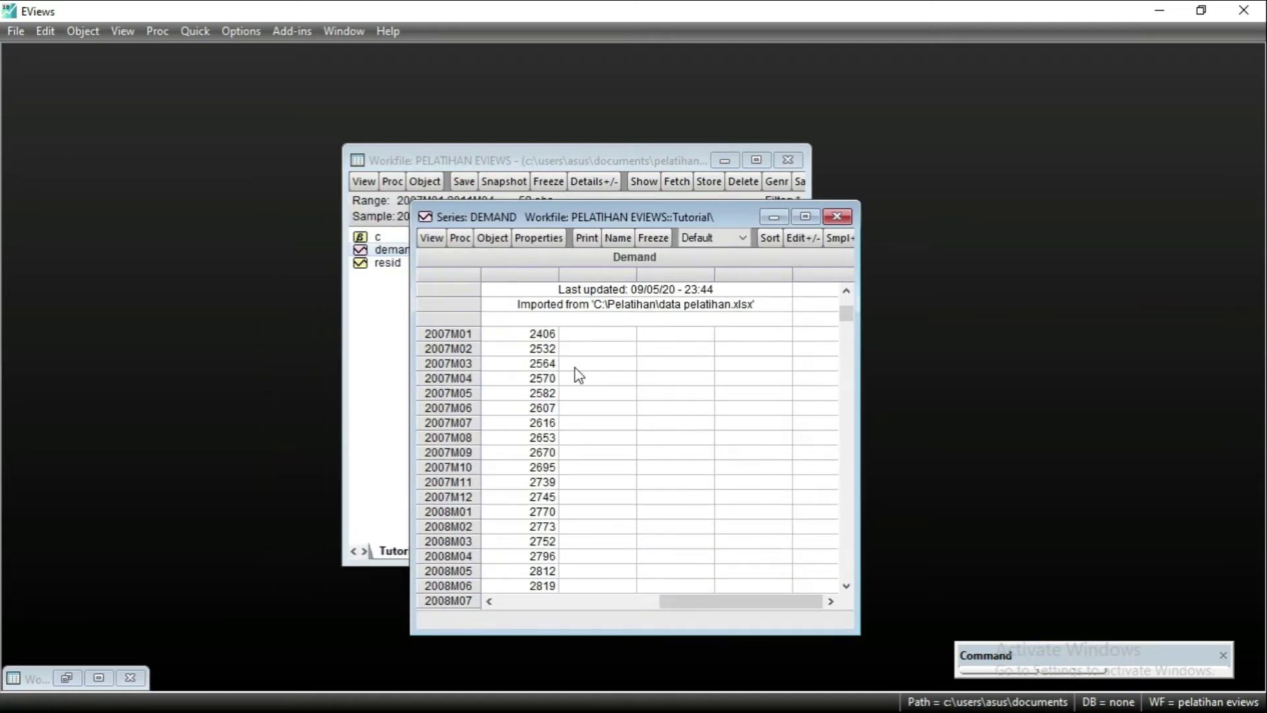
left_click(437, 239)
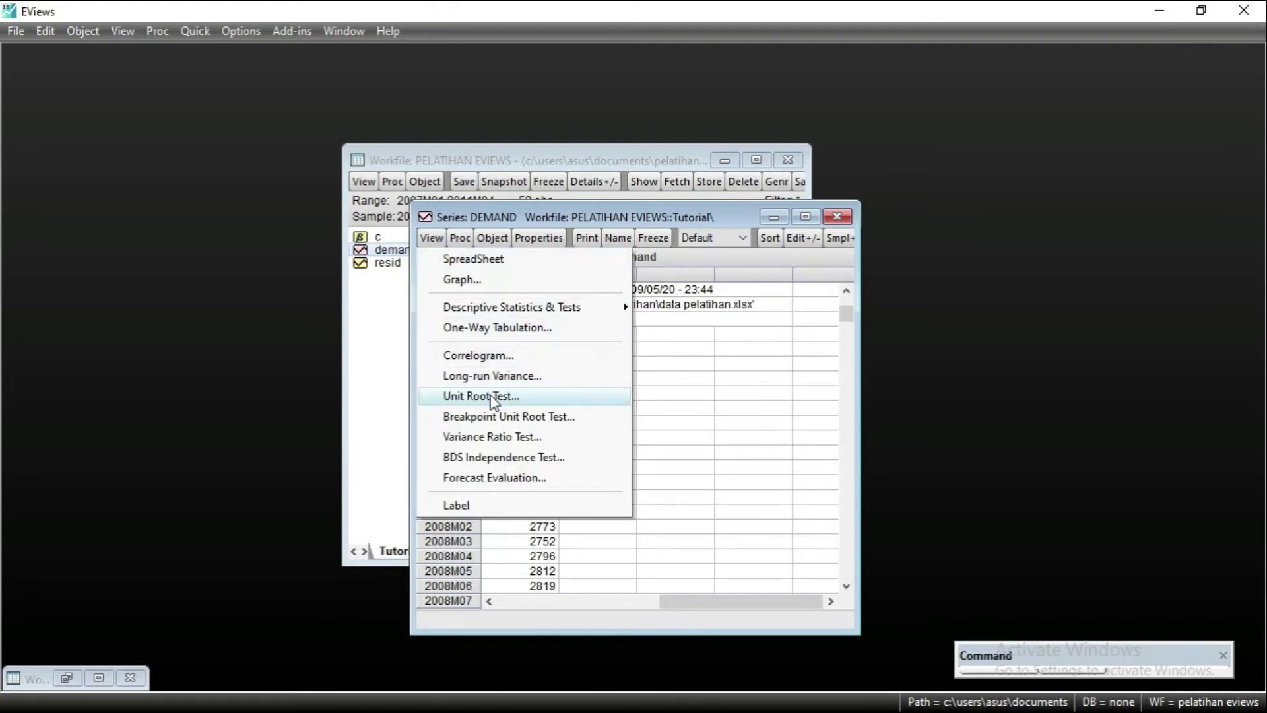
left_click(489, 396)
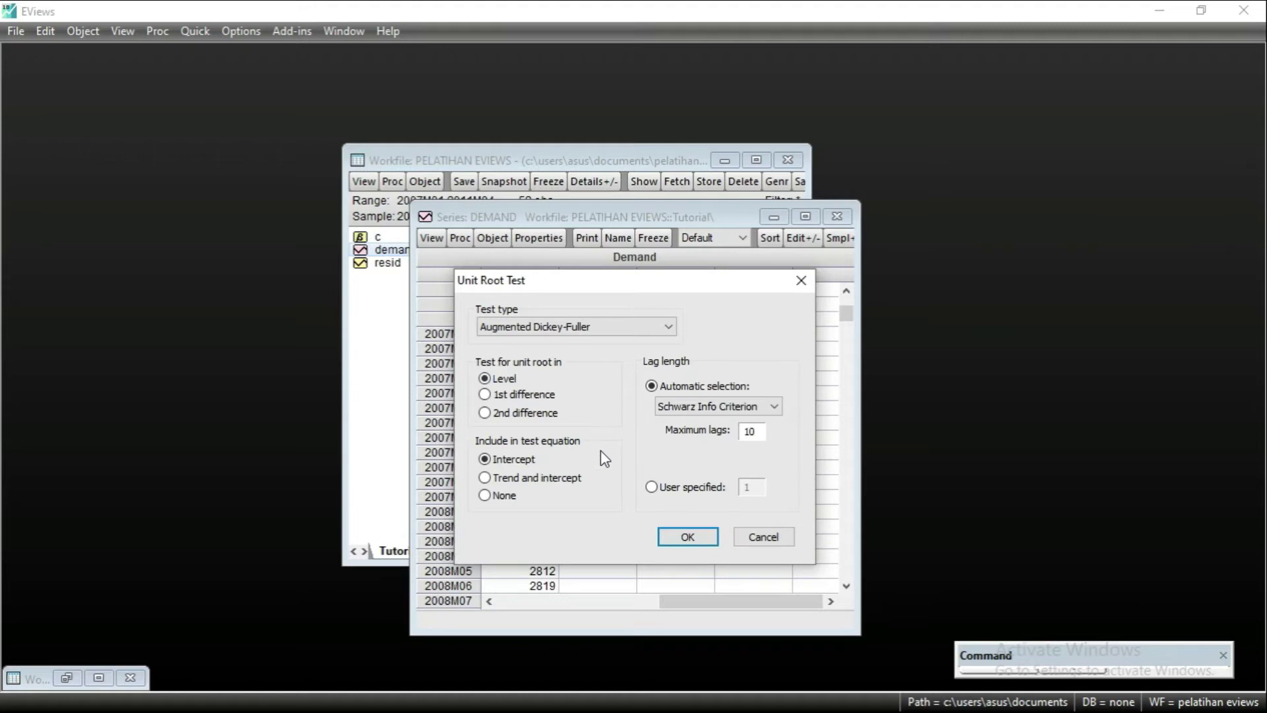
left_click(570, 478)
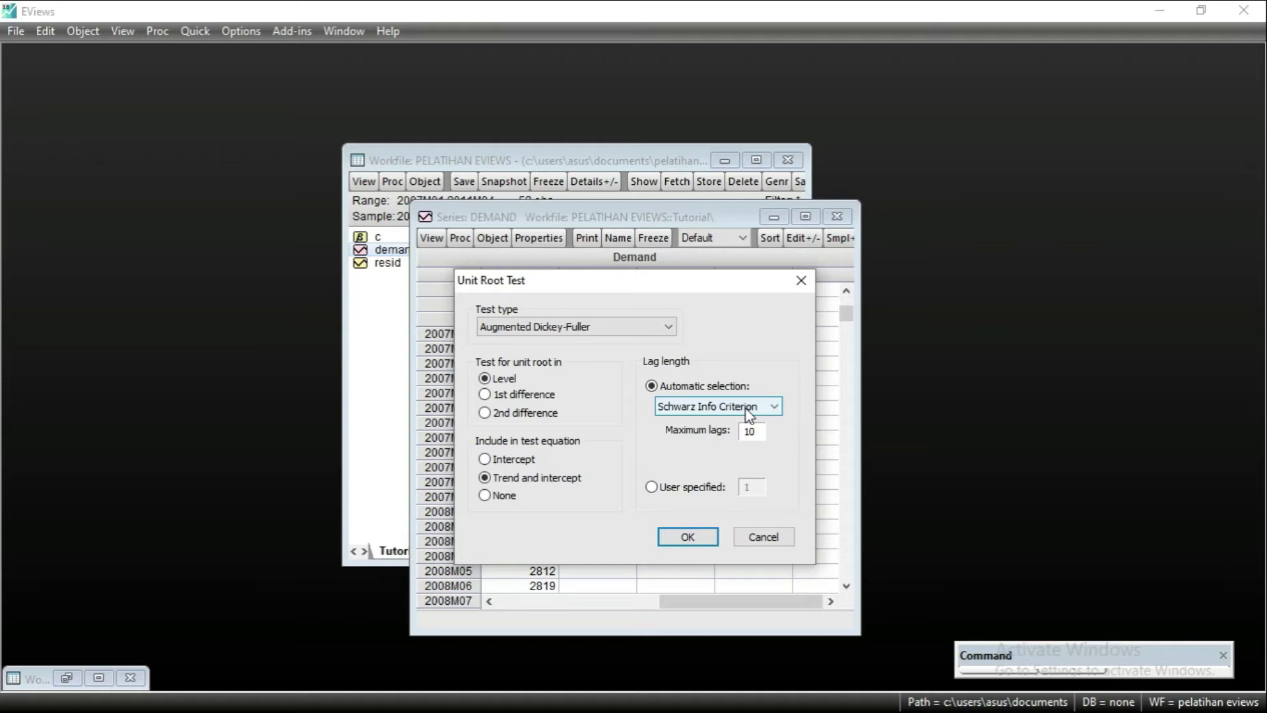
left_click(704, 537)
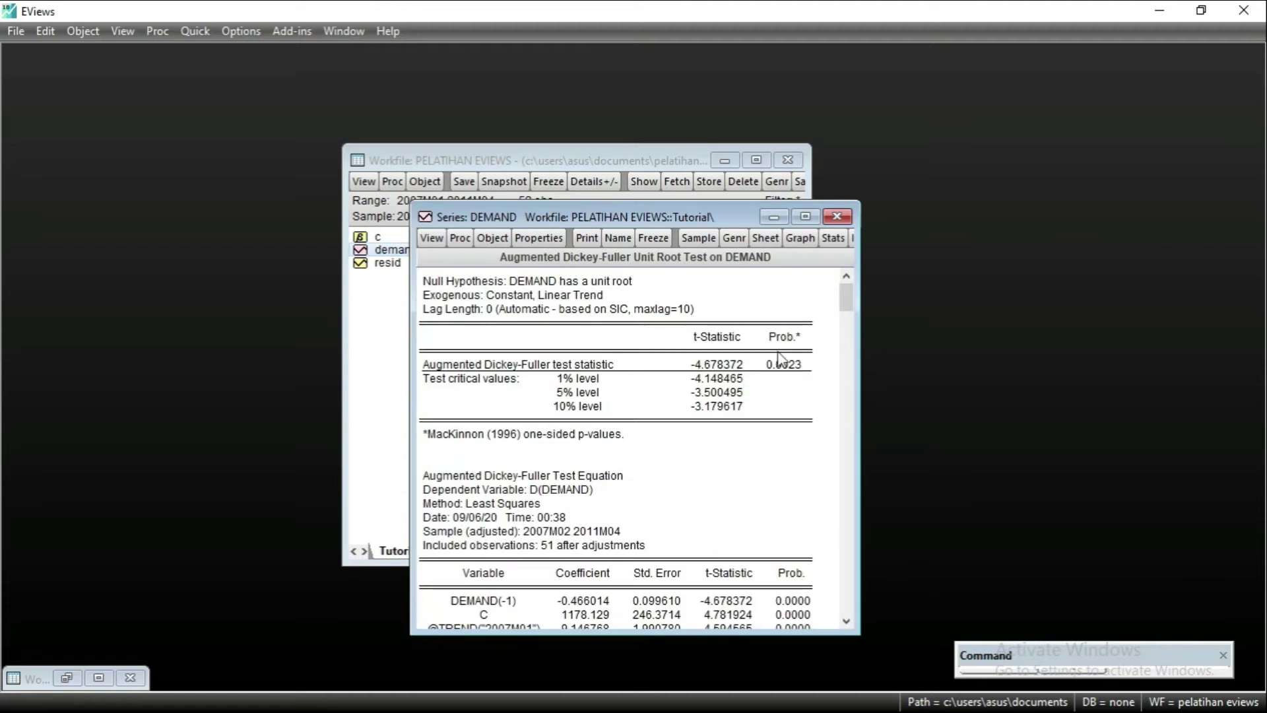
left_click_drag(700, 216, 668, 161)
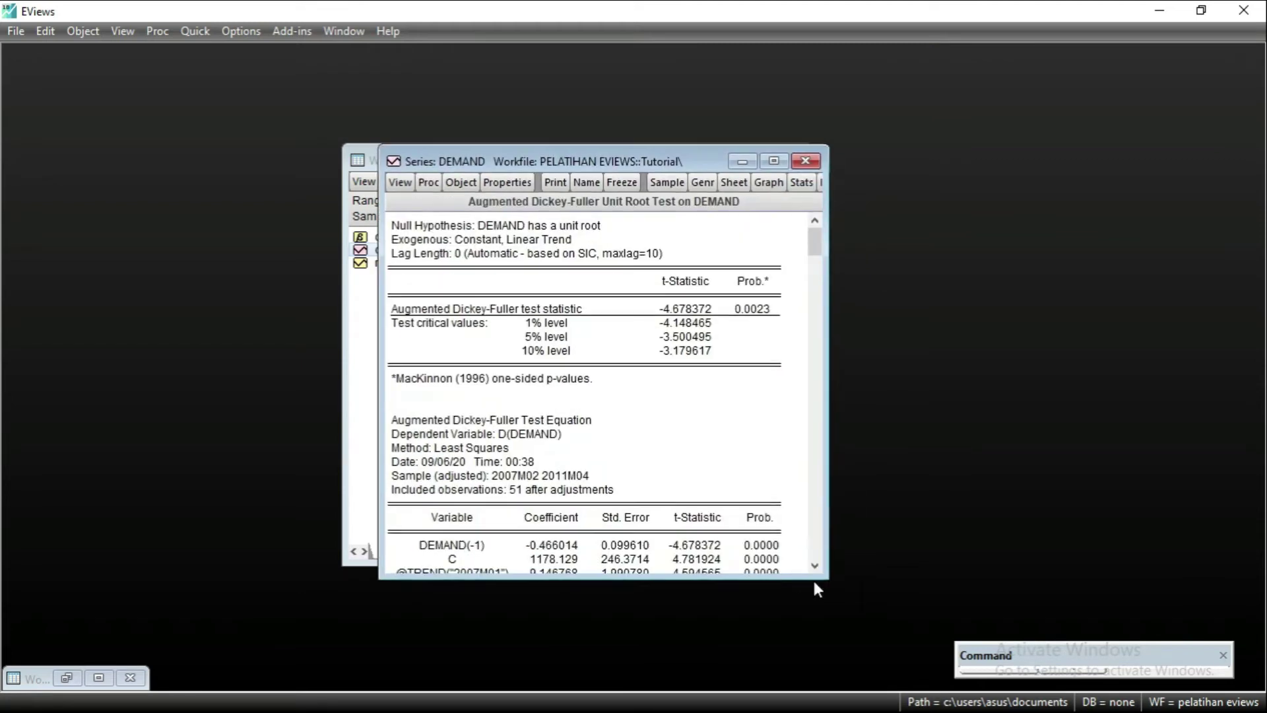
left_click_drag(855, 606, 883, 635)
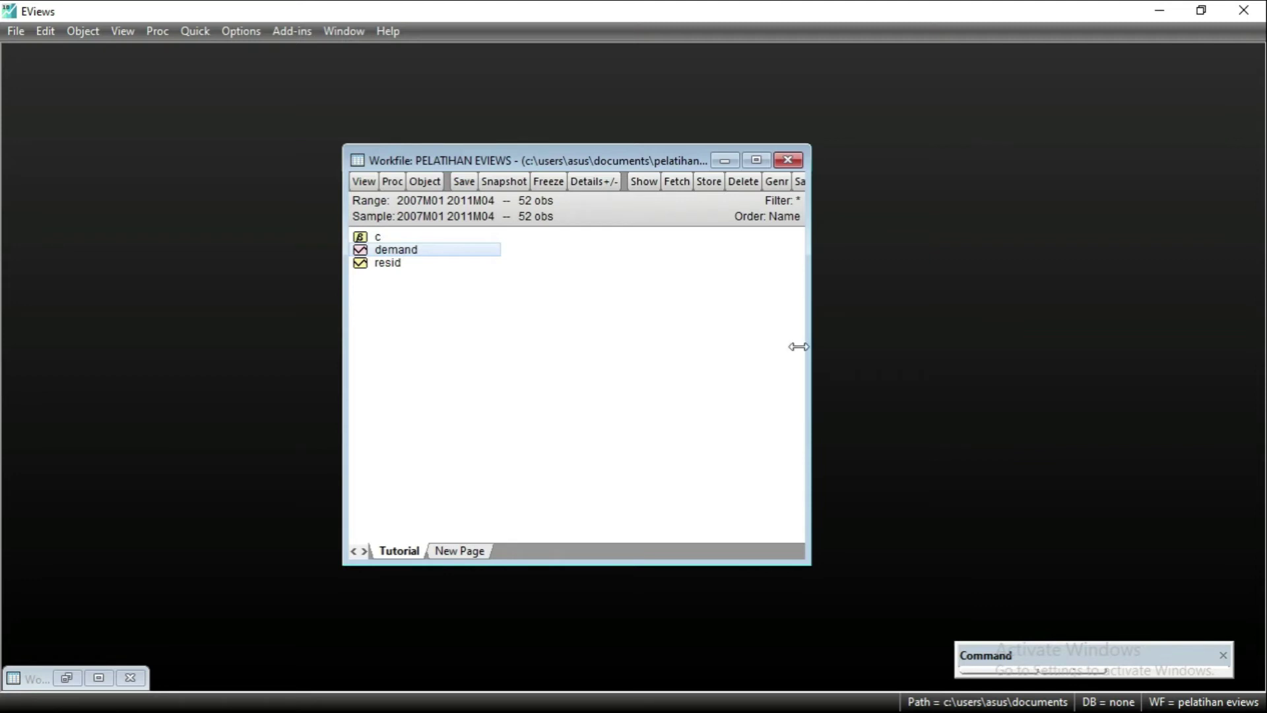
Step: Generate the correlogram of the demand series at level with 18 lags
double_click(457, 253)
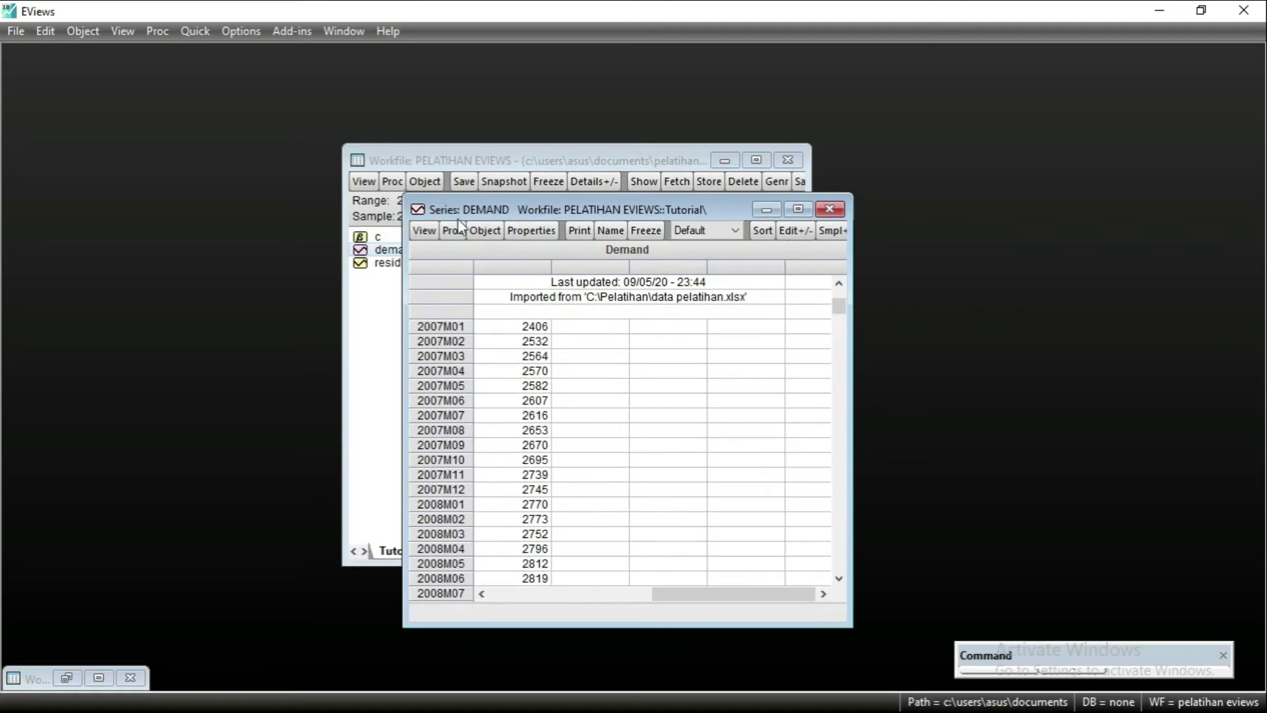
left_click(424, 231)
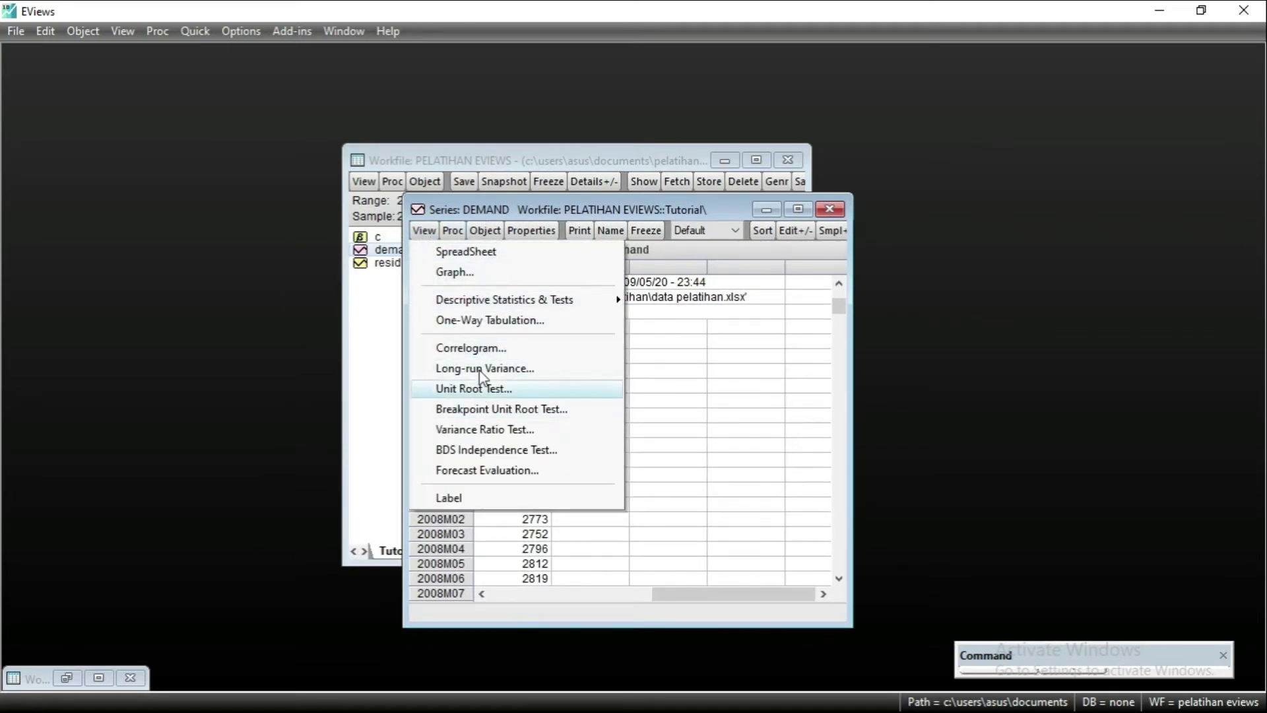
left_click(515, 350)
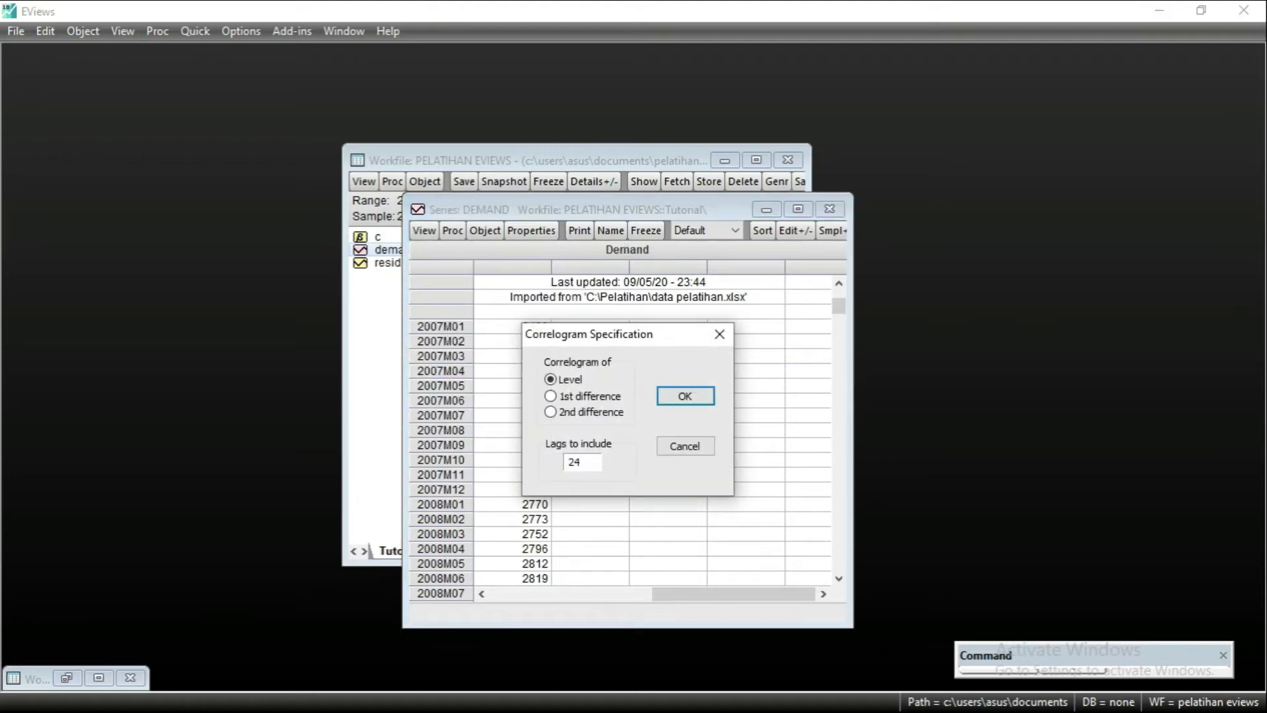
left_click(599, 398)
left_click(598, 464)
key("BackSpace")
key("BackSpace")
type("18")
left_click(685, 397)
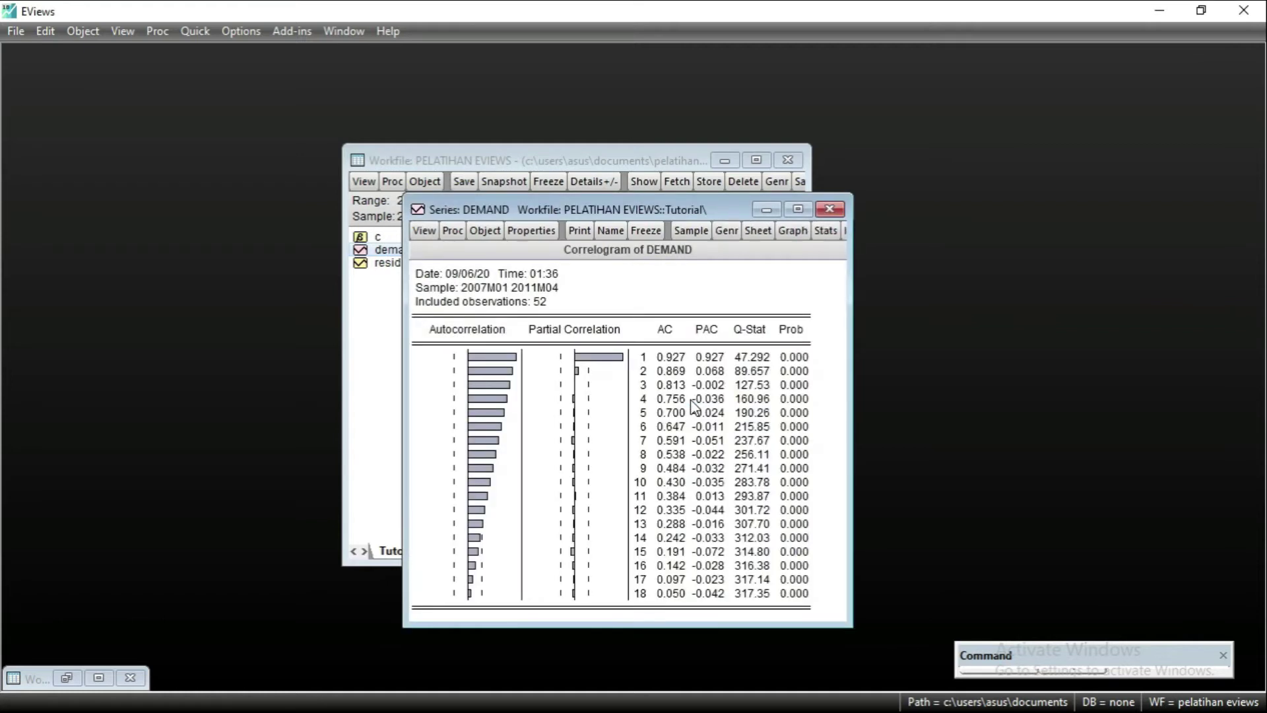
left_click_drag(741, 213, 702, 178)
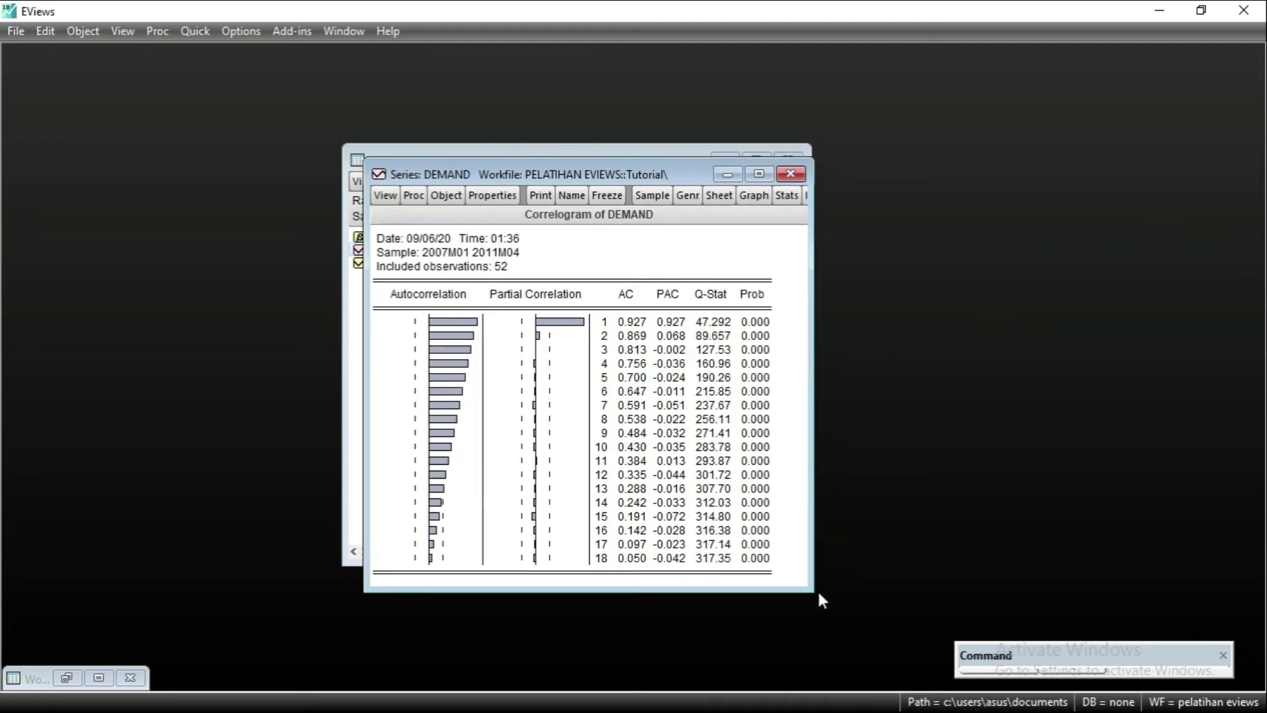
left_click_drag(813, 591, 857, 620)
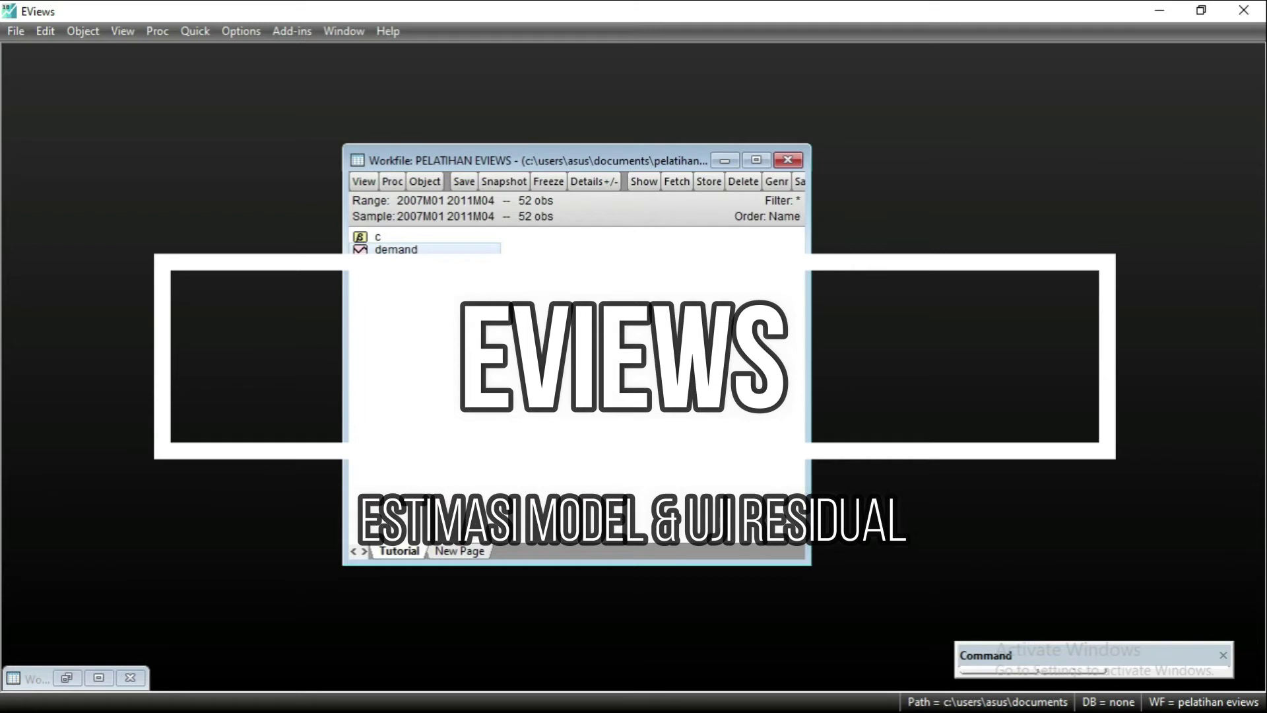
Step: Create a new Equation object named AR1 in the workfile
left_click(552, 331)
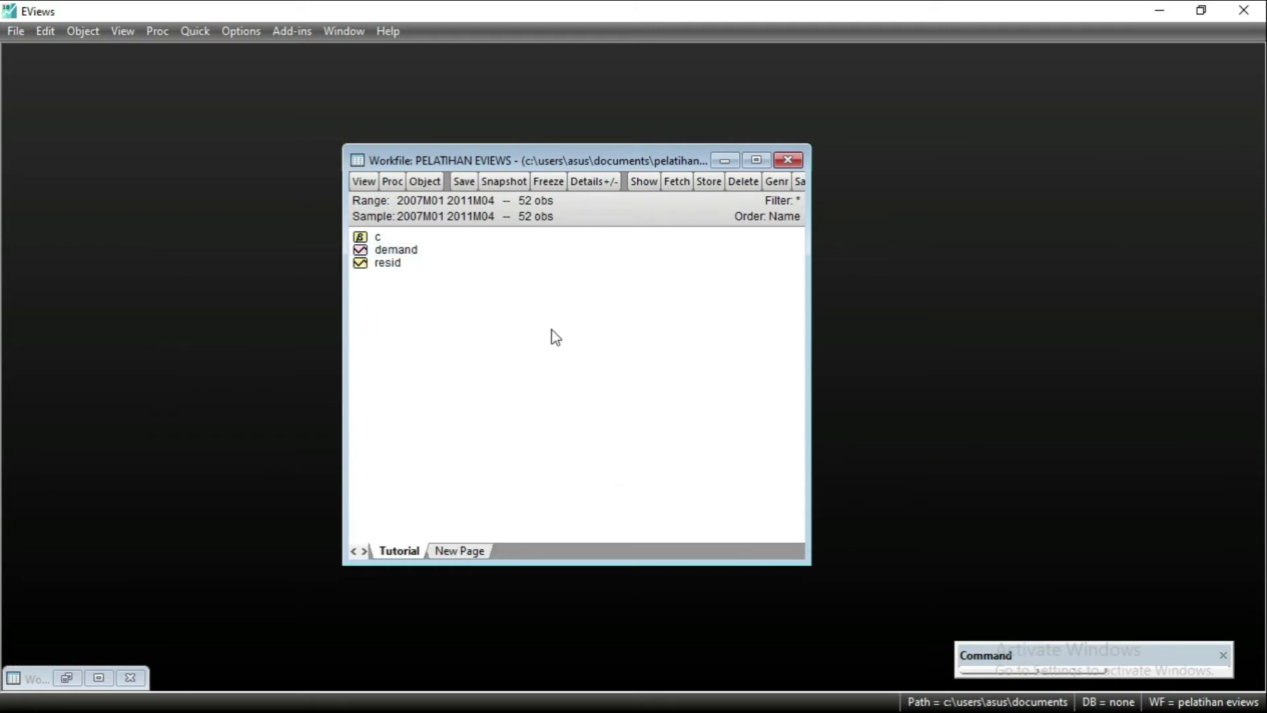
right_click(546, 340)
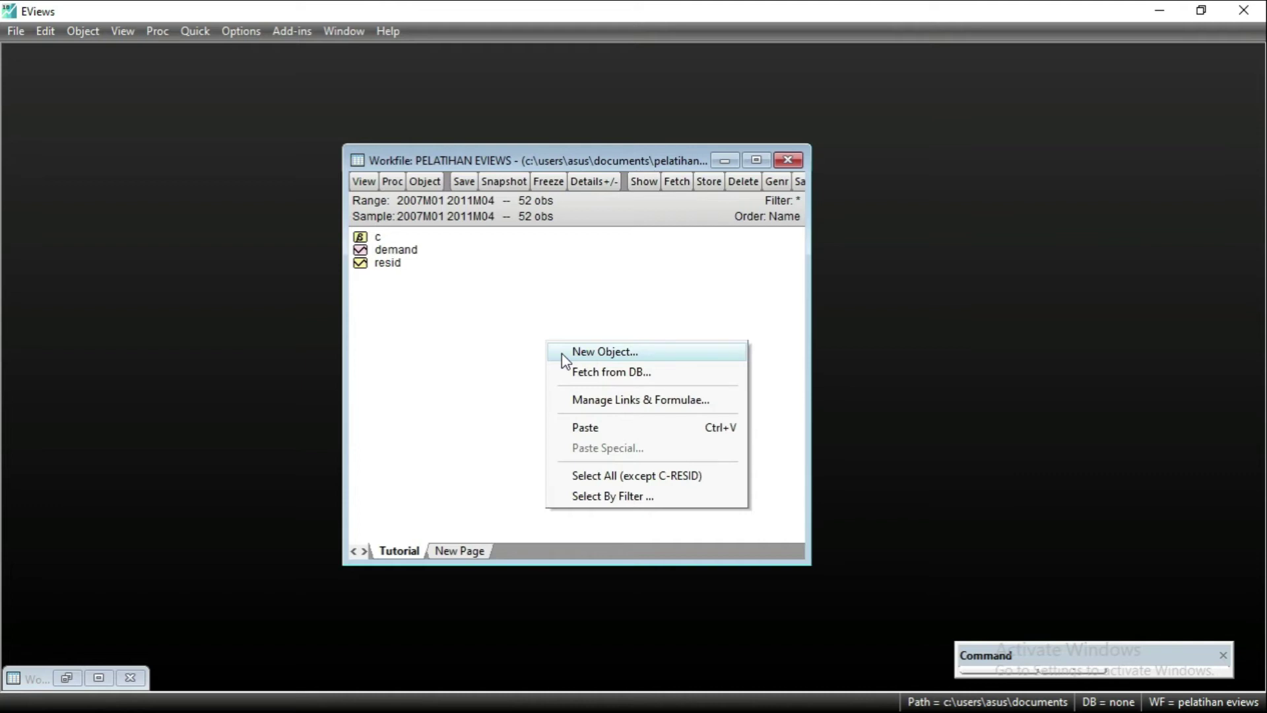
left_click(561, 354)
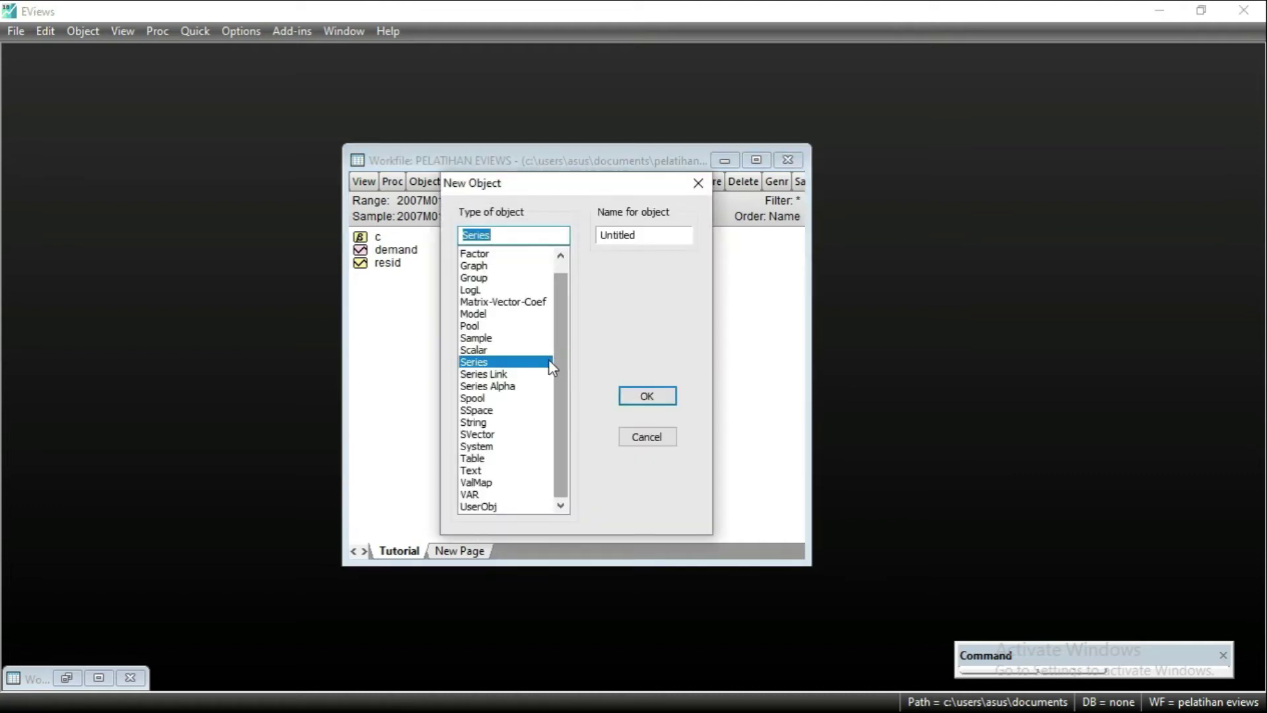
scroll(534, 388, "up", 1)
scroll(533, 388, "up", 1)
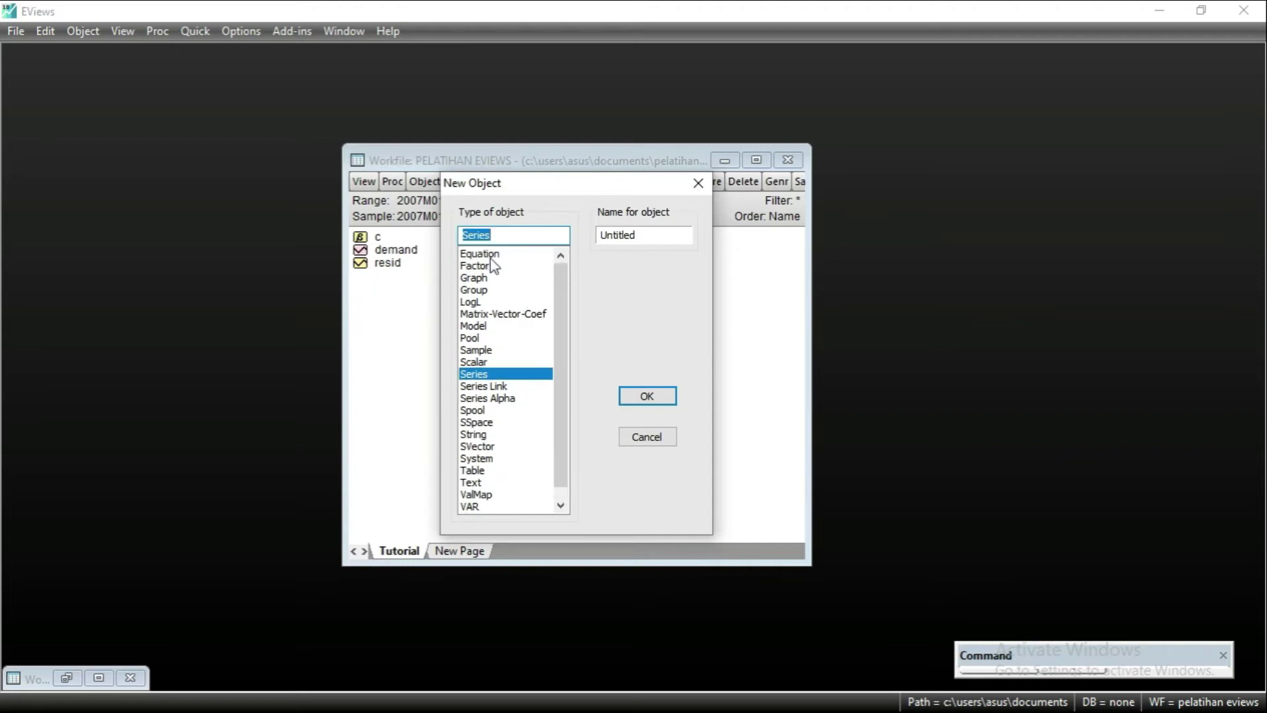
left_click(492, 254)
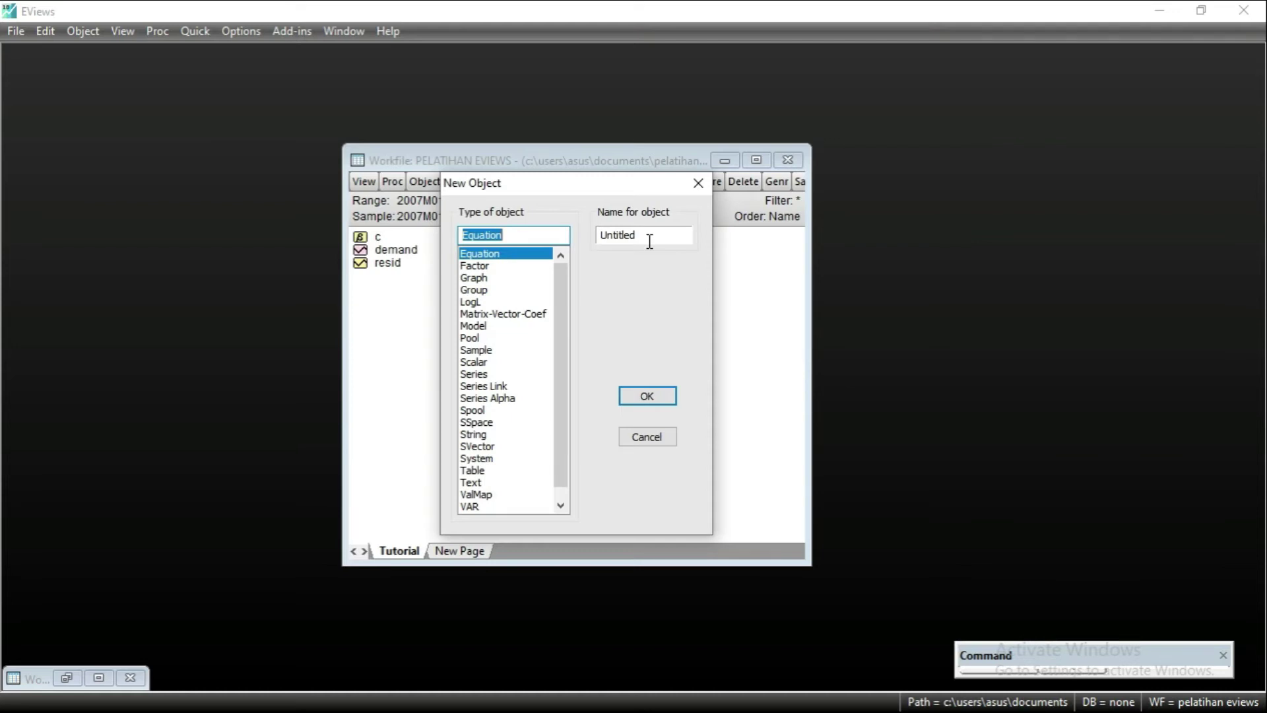
left_click_drag(649, 242, 597, 236)
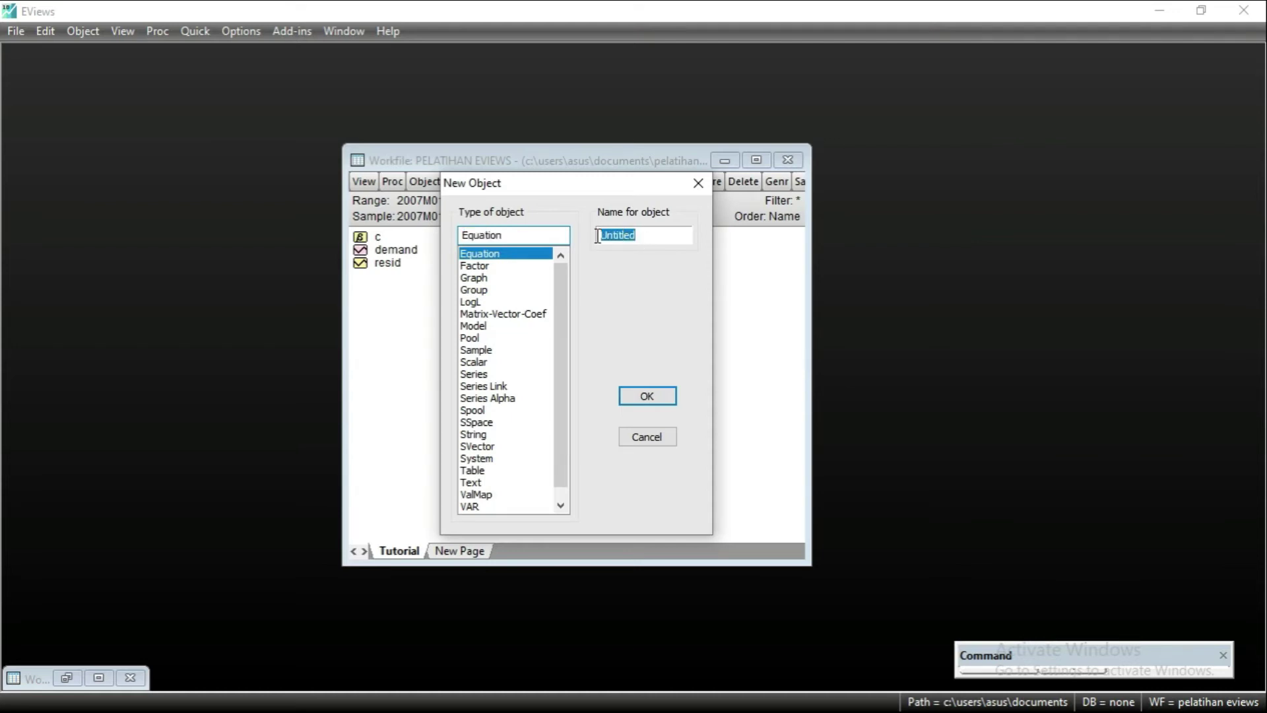
key("BackSpace")
type("AR1")
left_click(645, 396)
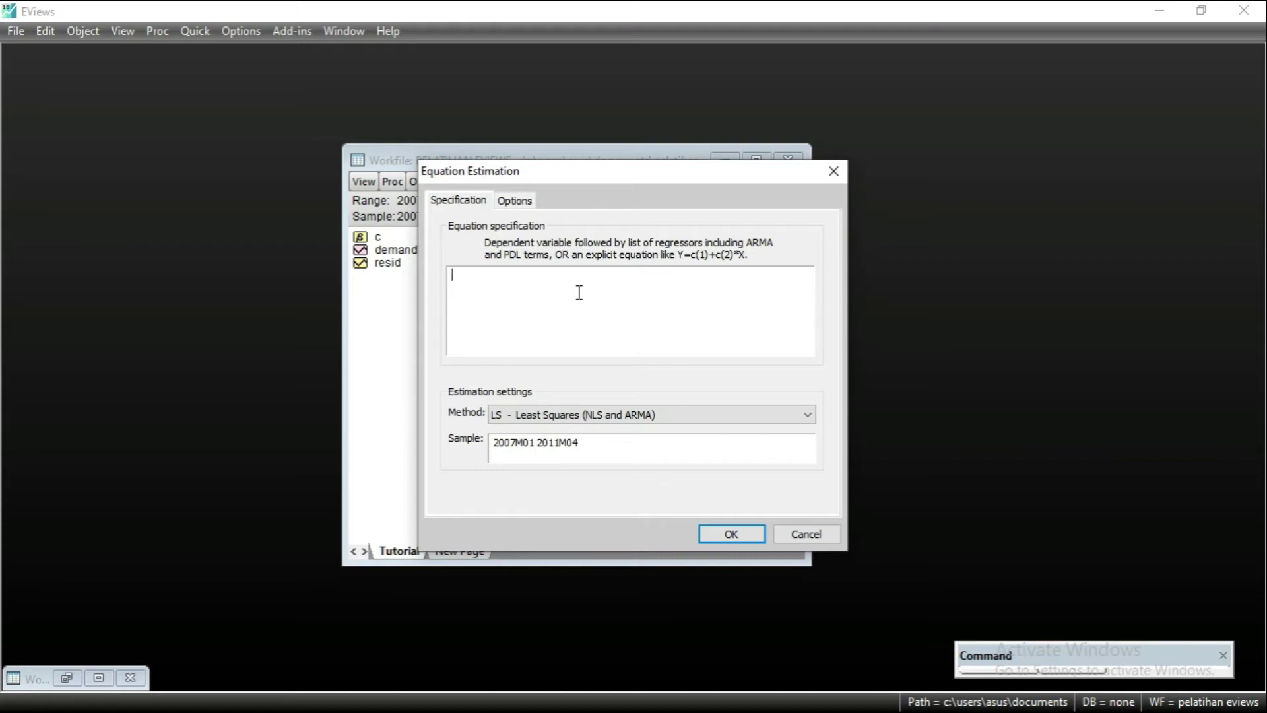
Step: Enter the equation specification as demand c AR(1)
type("demand c AR")
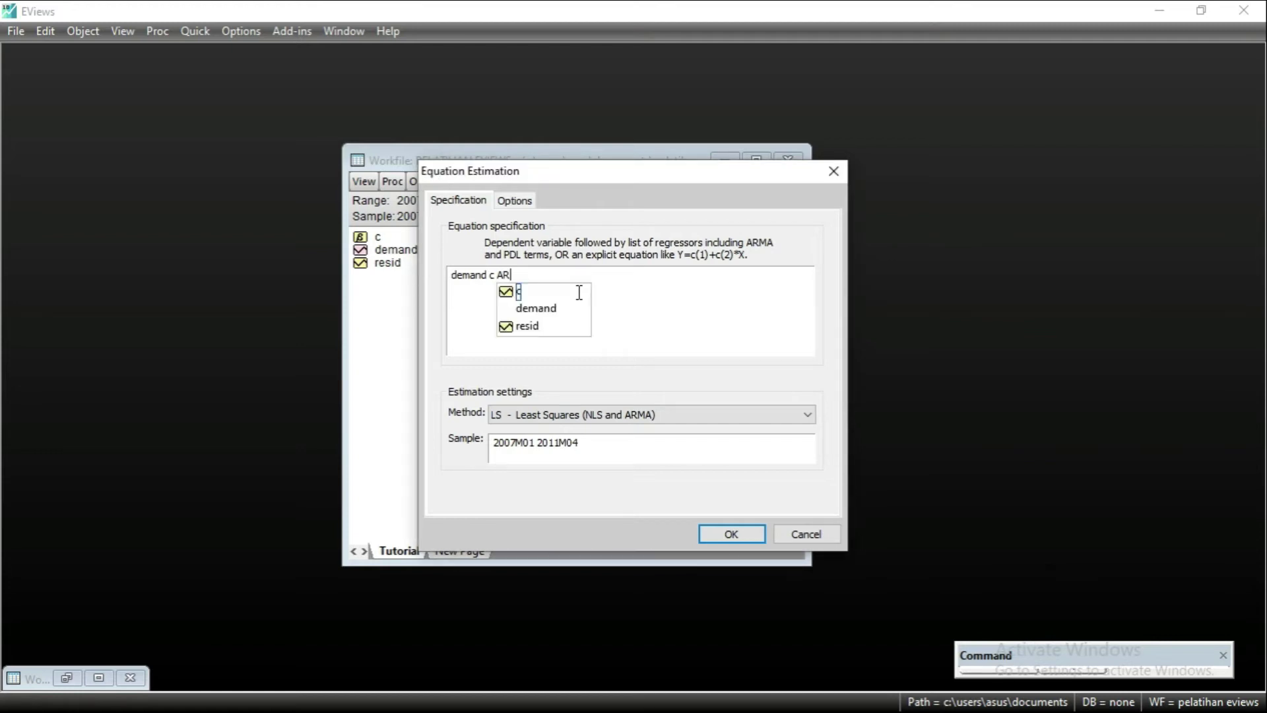
type("(")
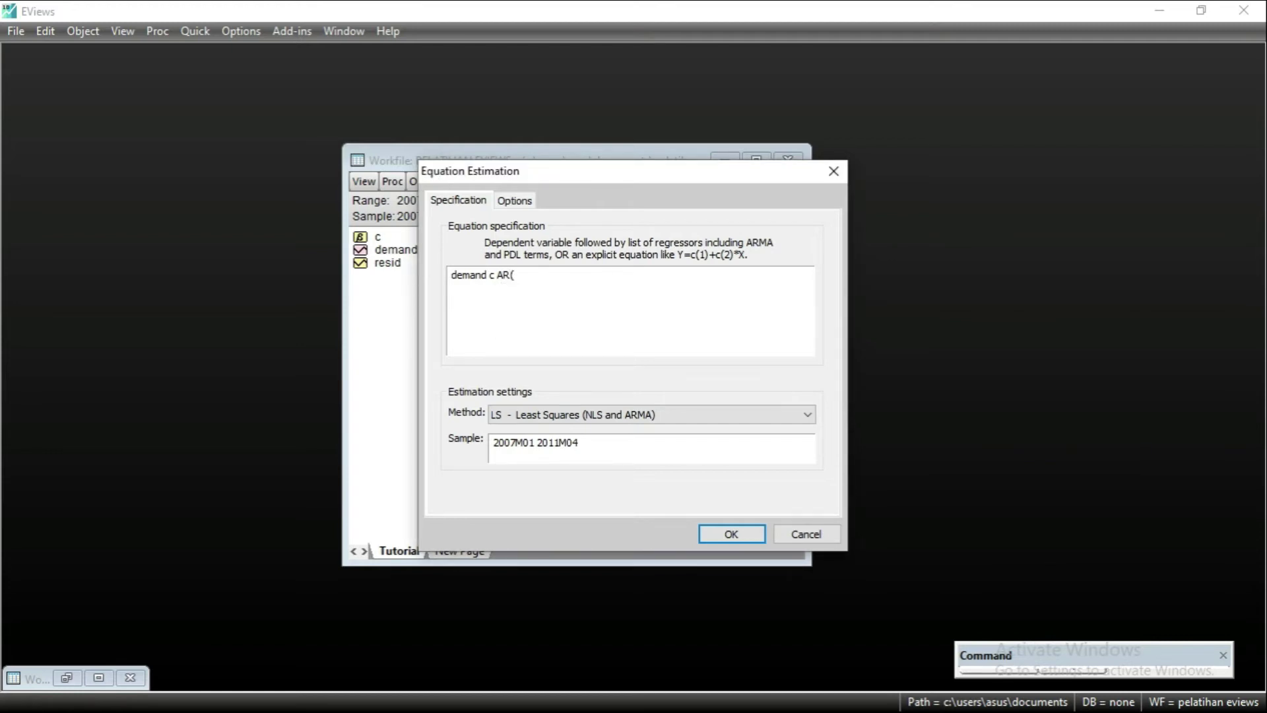
type("1)")
Step: Try an extra AR(2) term in the equation specification, rework it as MA(1), and remove the addition
left_click_drag(525, 274, 451, 274)
right_click(473, 281)
left_click(509, 365)
left_click(540, 285)
type("AR(2)")
key("Left")
key("Left")
key("Left")
key("BackSpace")
key("BackSpace")
type("MA")
key("Right")
key("Delete")
type("1")
key("Right")
key("BackSpace")
key("BackSpace")
key("BackSpace")
key("BackSpace")
key("BackSpace")
key("BackSpace")
Step: Estimate the equation with LS - Least Squares (NLS and ARMA), close its output and reopen AR1 from the workfile
left_click(669, 413)
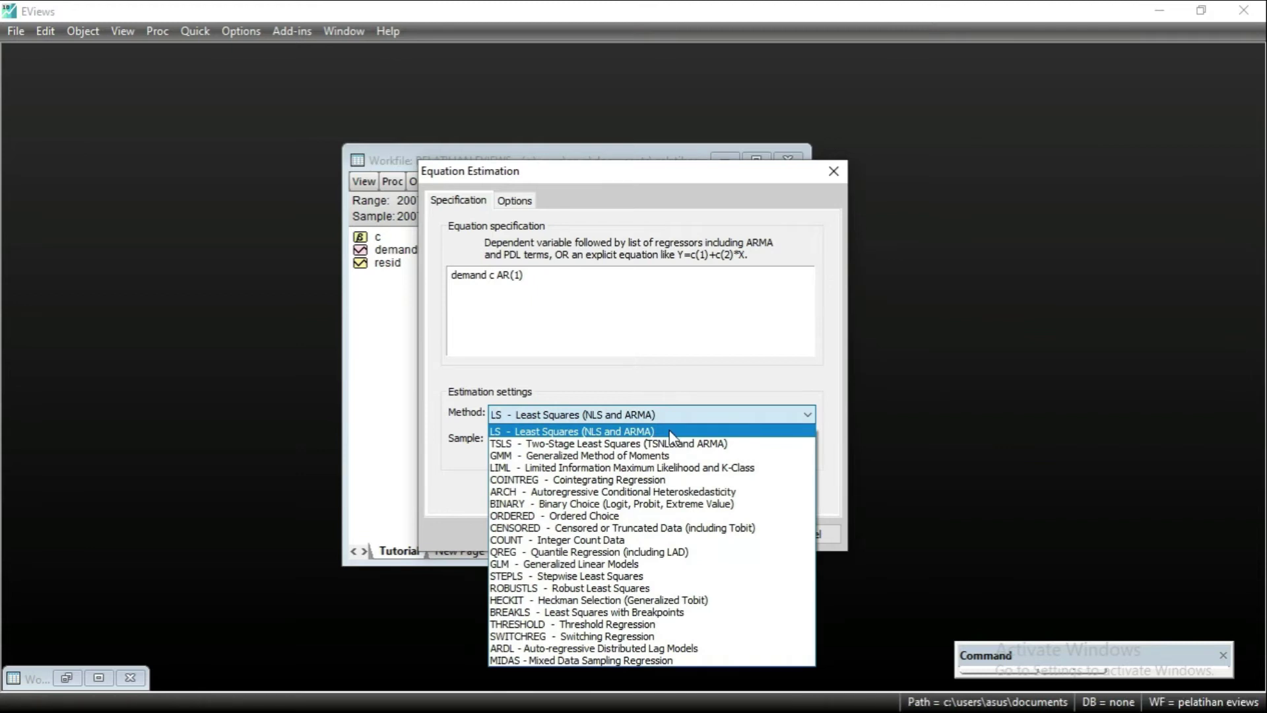
left_click(671, 433)
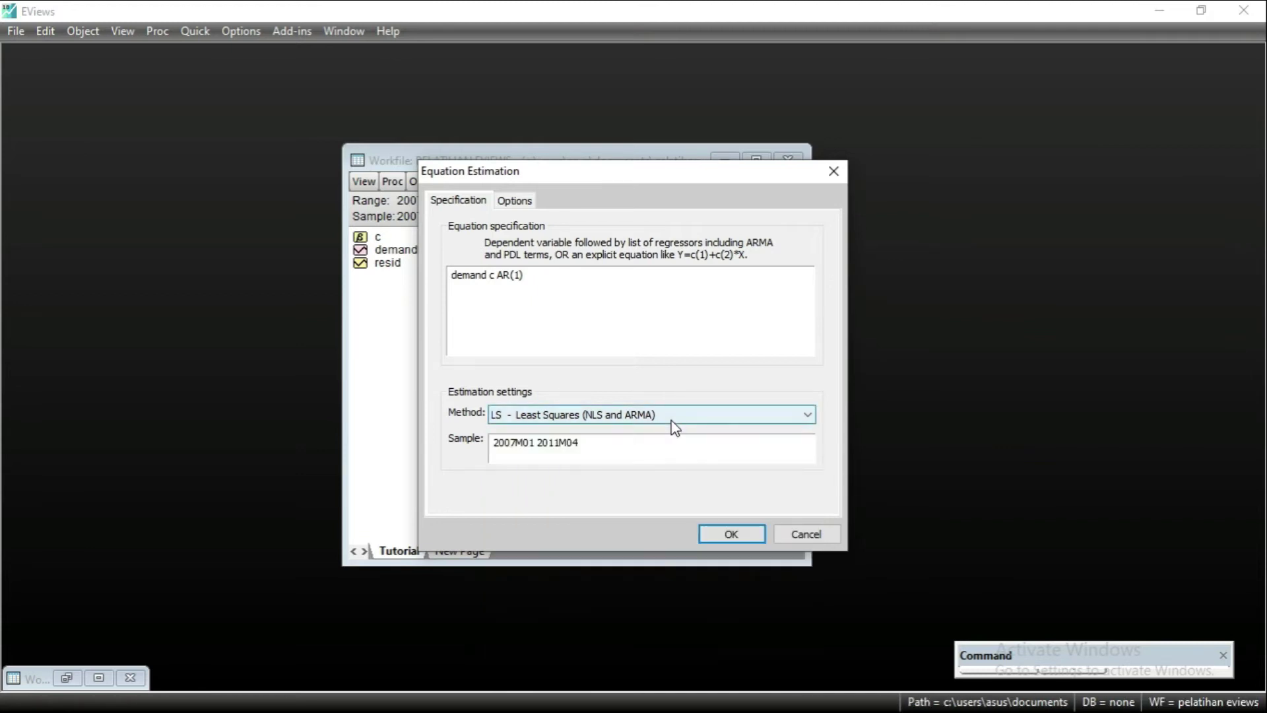
left_click(729, 536)
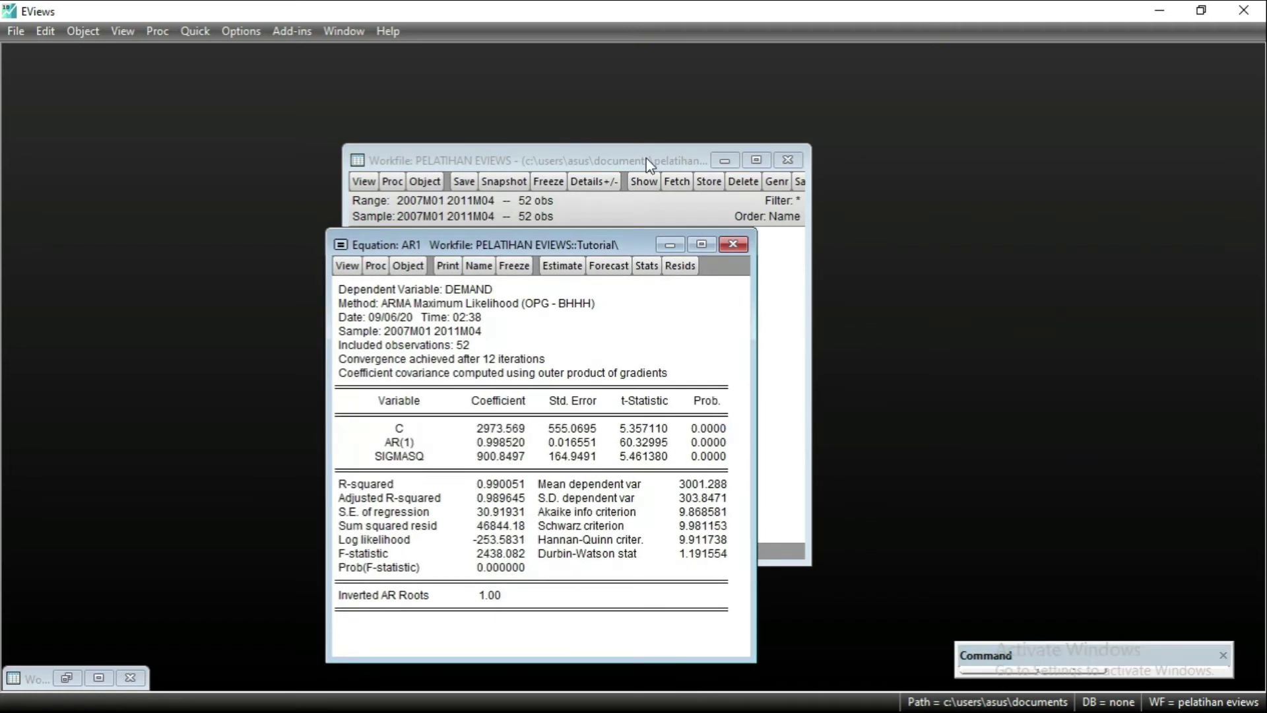
left_click_drag(633, 270, 660, 157)
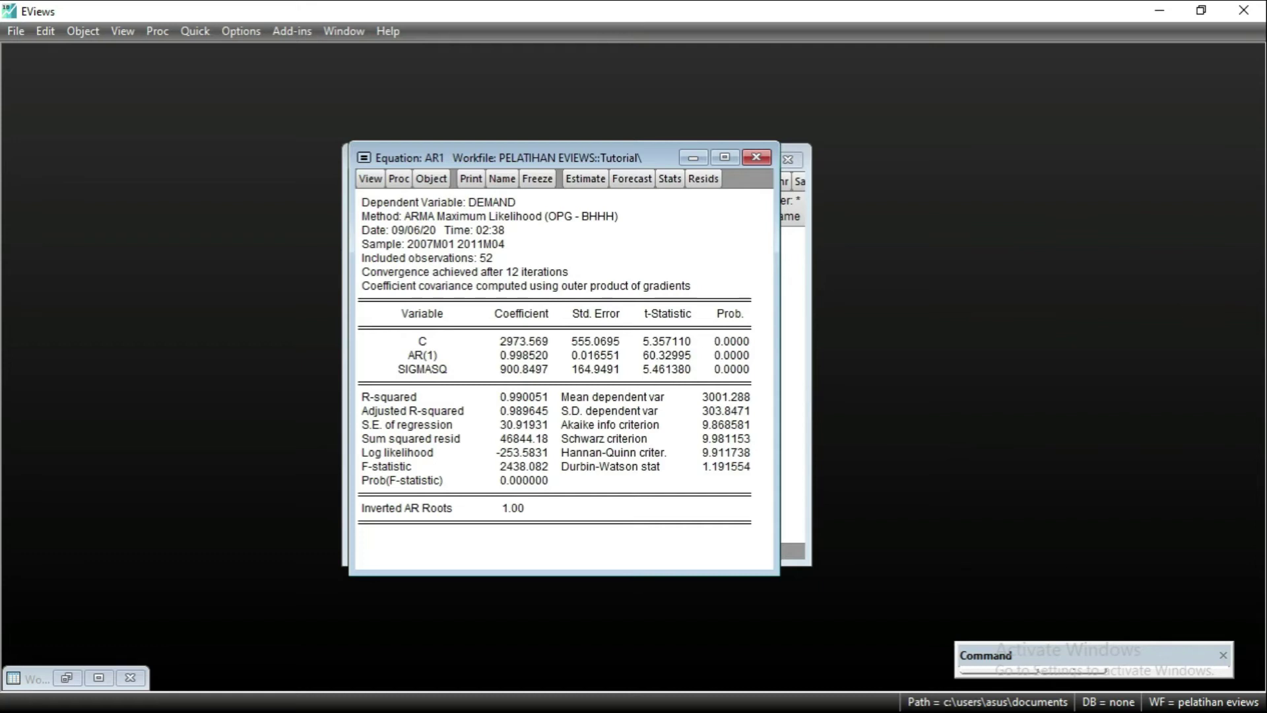
left_click(756, 157)
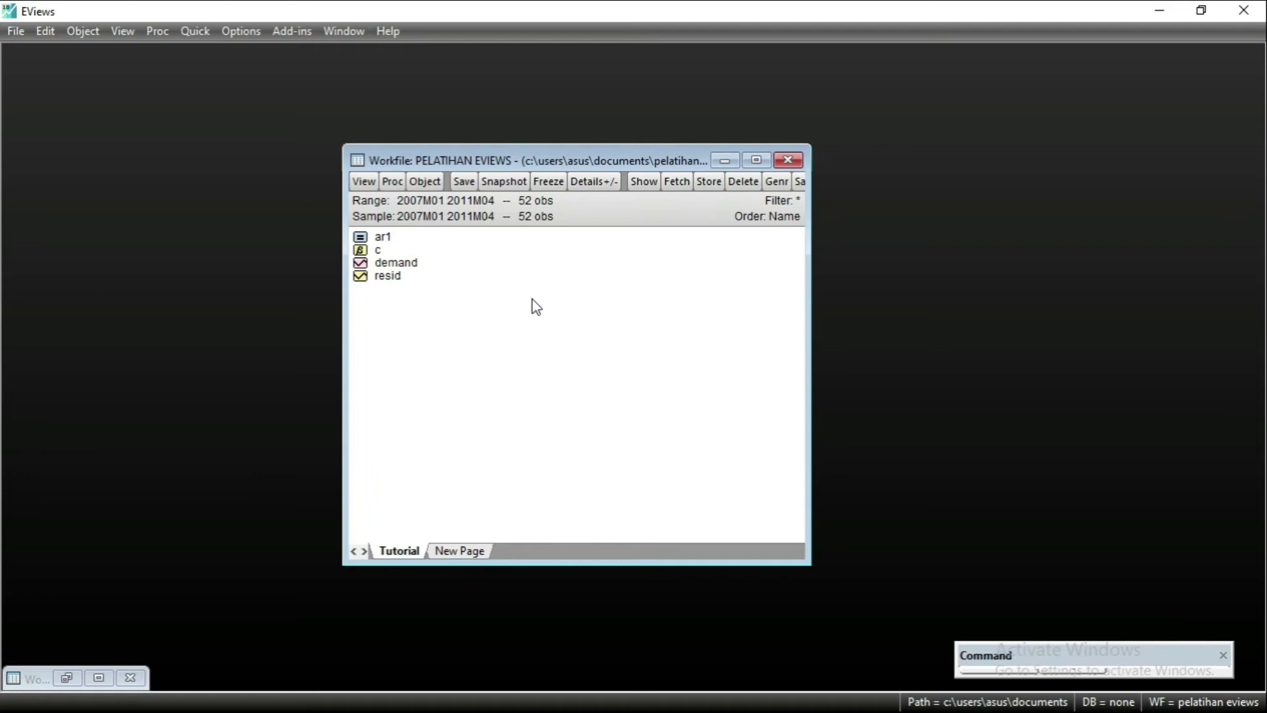
double_click(383, 238)
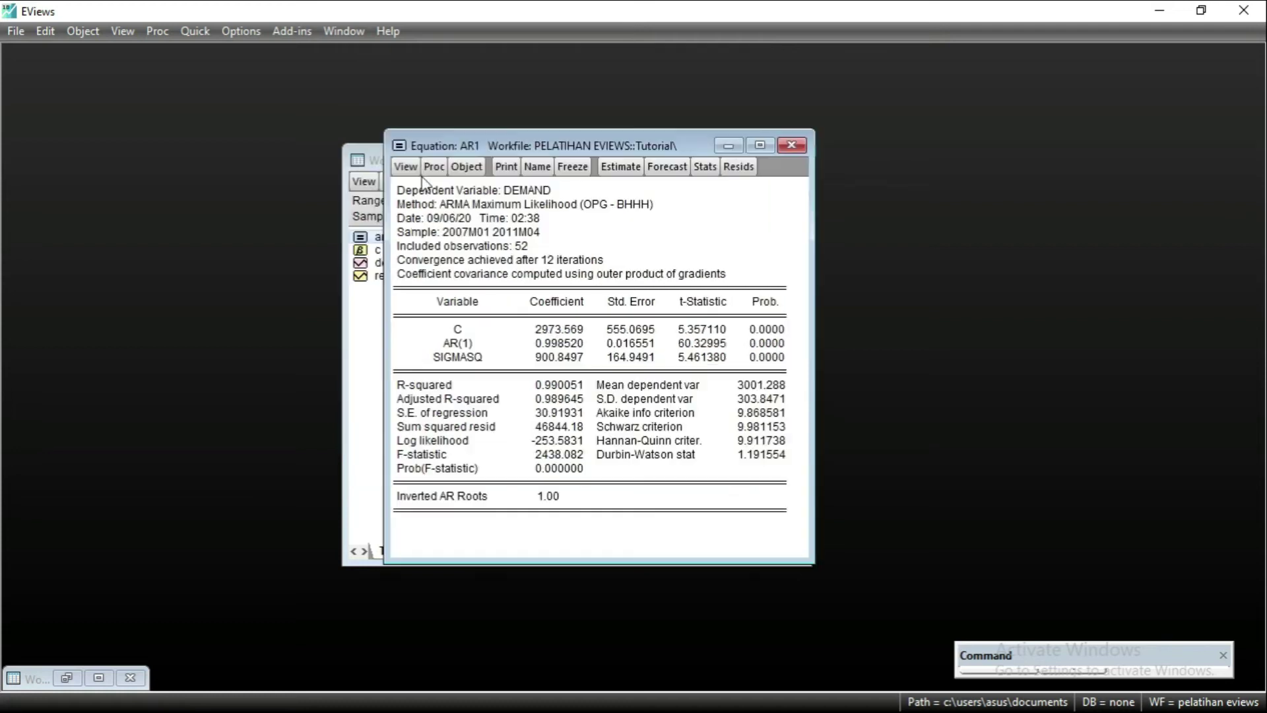
Step: Display the Correlogram - Q-statistics of the AR1 residuals with 20 lags and enlarge the output window
left_click(413, 171)
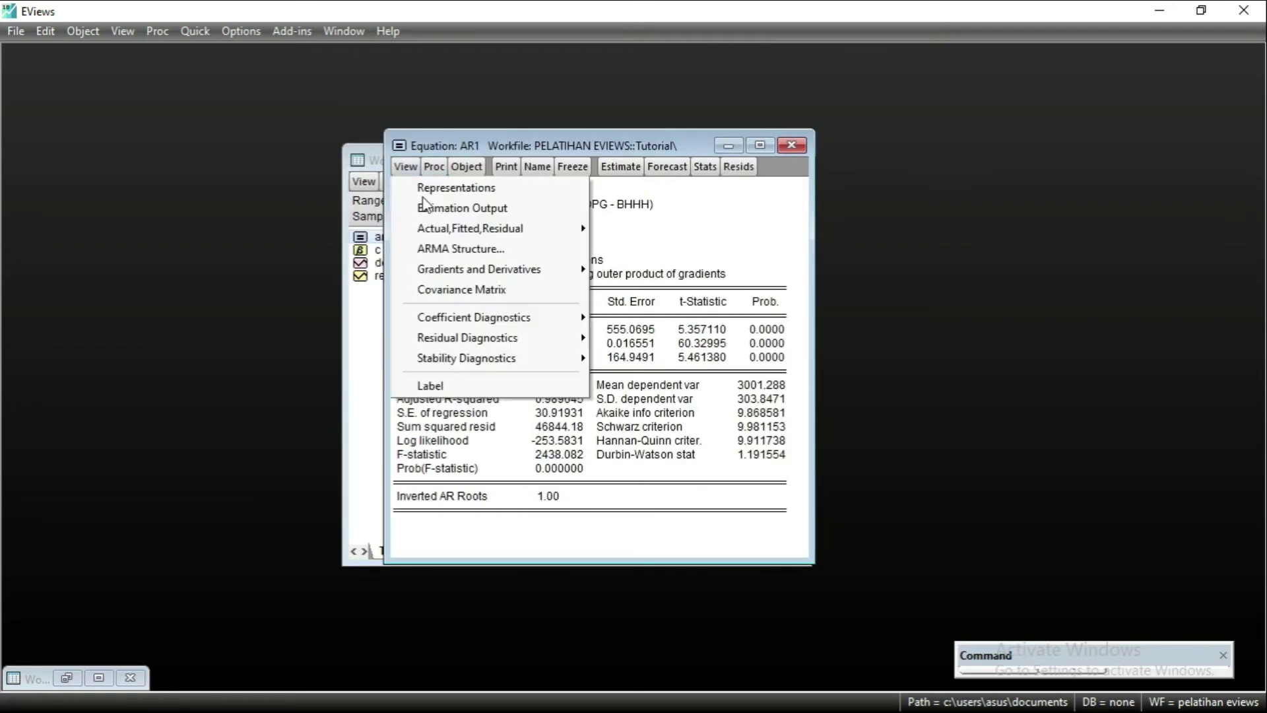
mouse_move(485, 338)
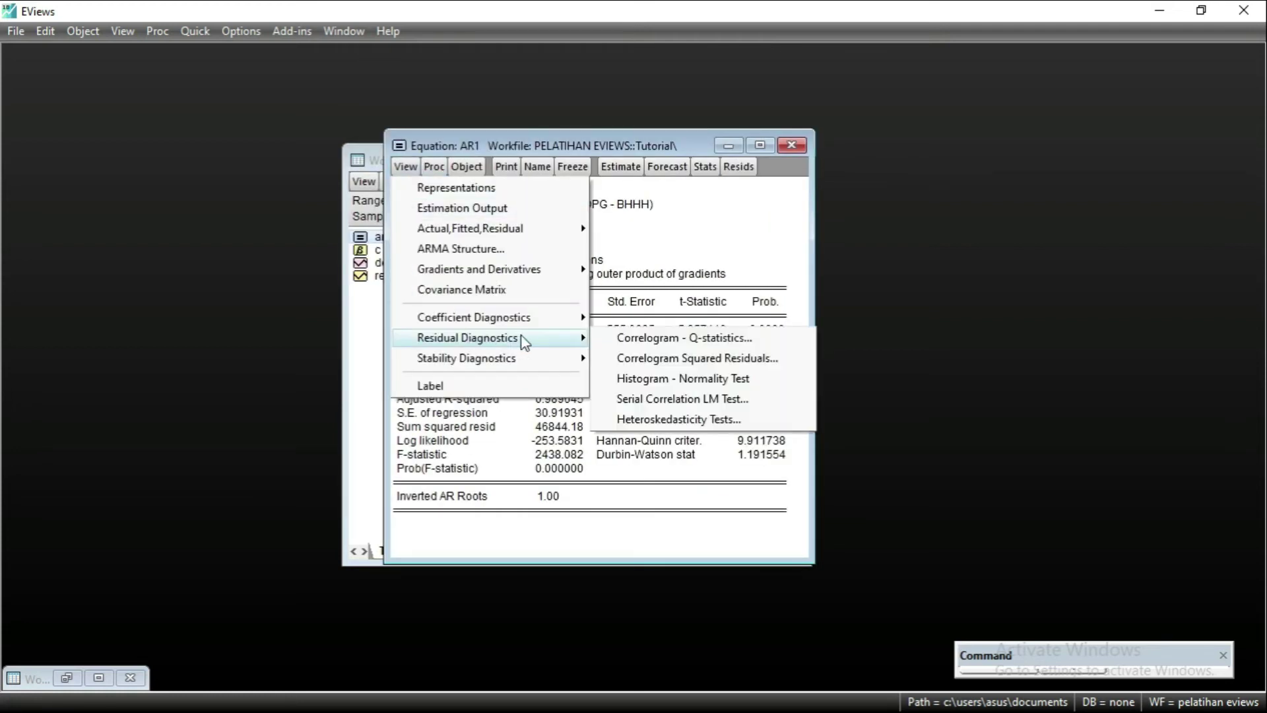
left_click(634, 341)
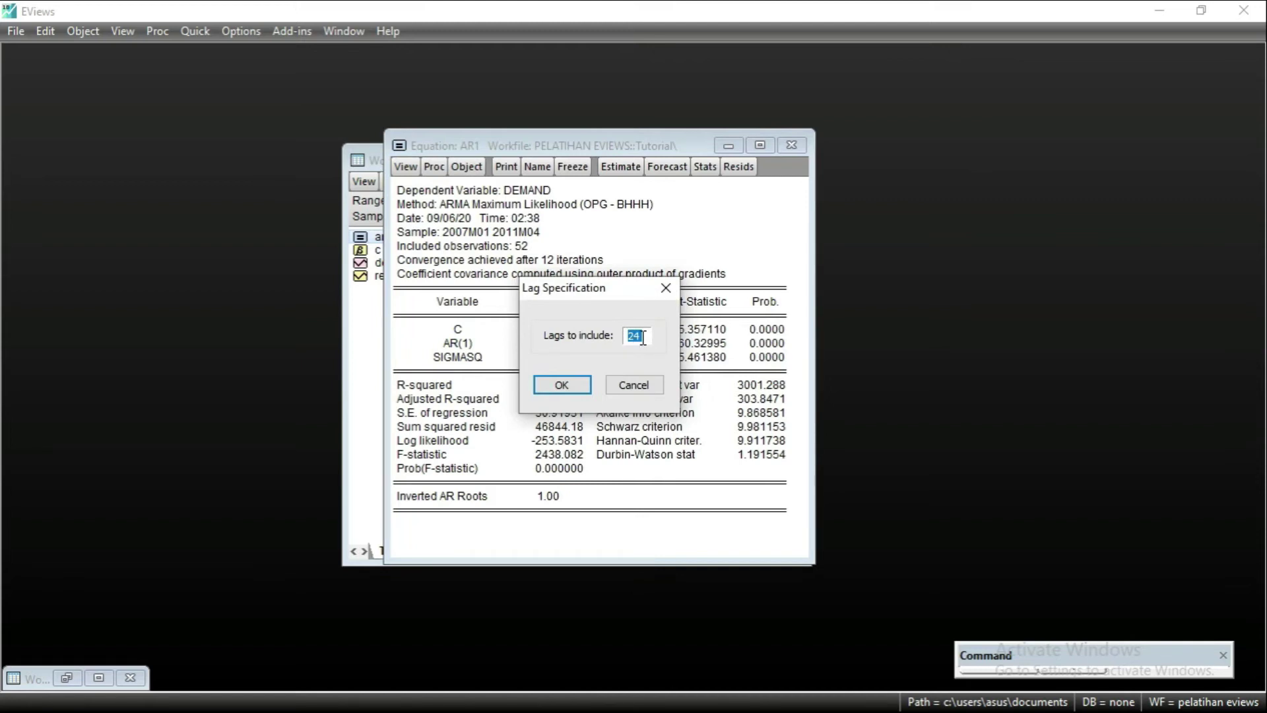
key("BackSpace")
type("20")
left_click(562, 387)
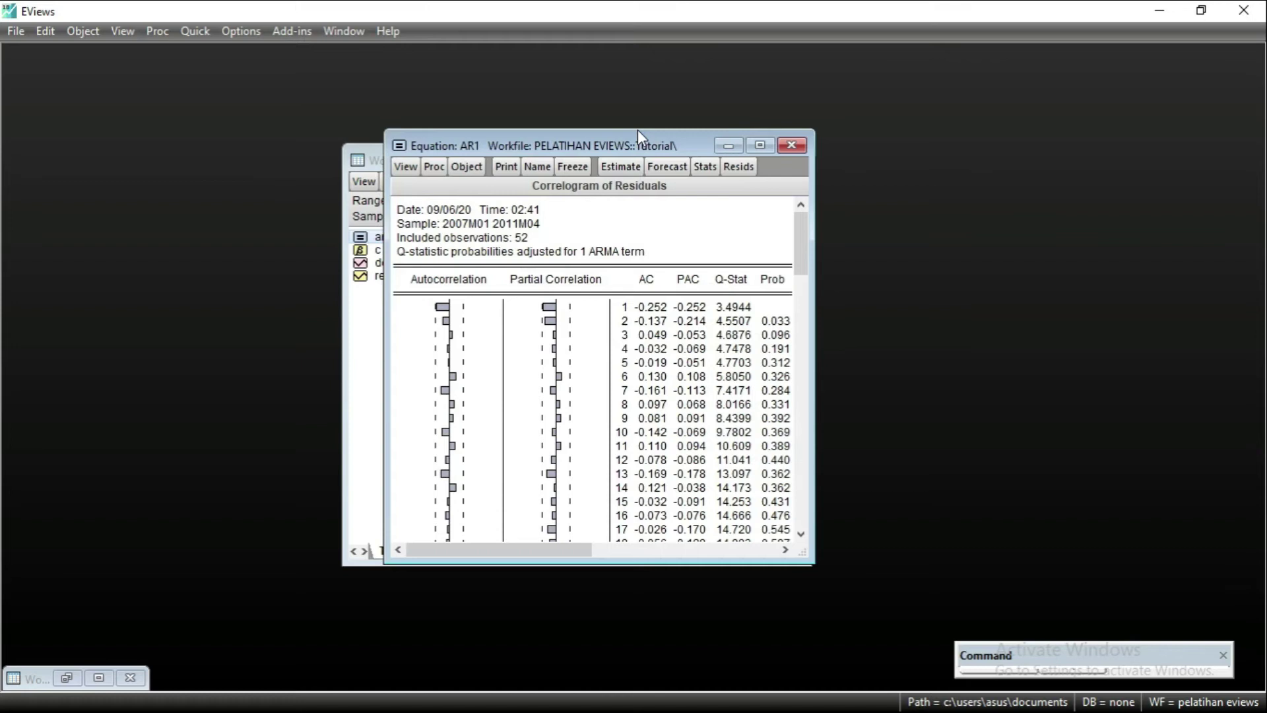
left_click_drag(638, 129, 643, 107)
left_click_drag(823, 561, 844, 599)
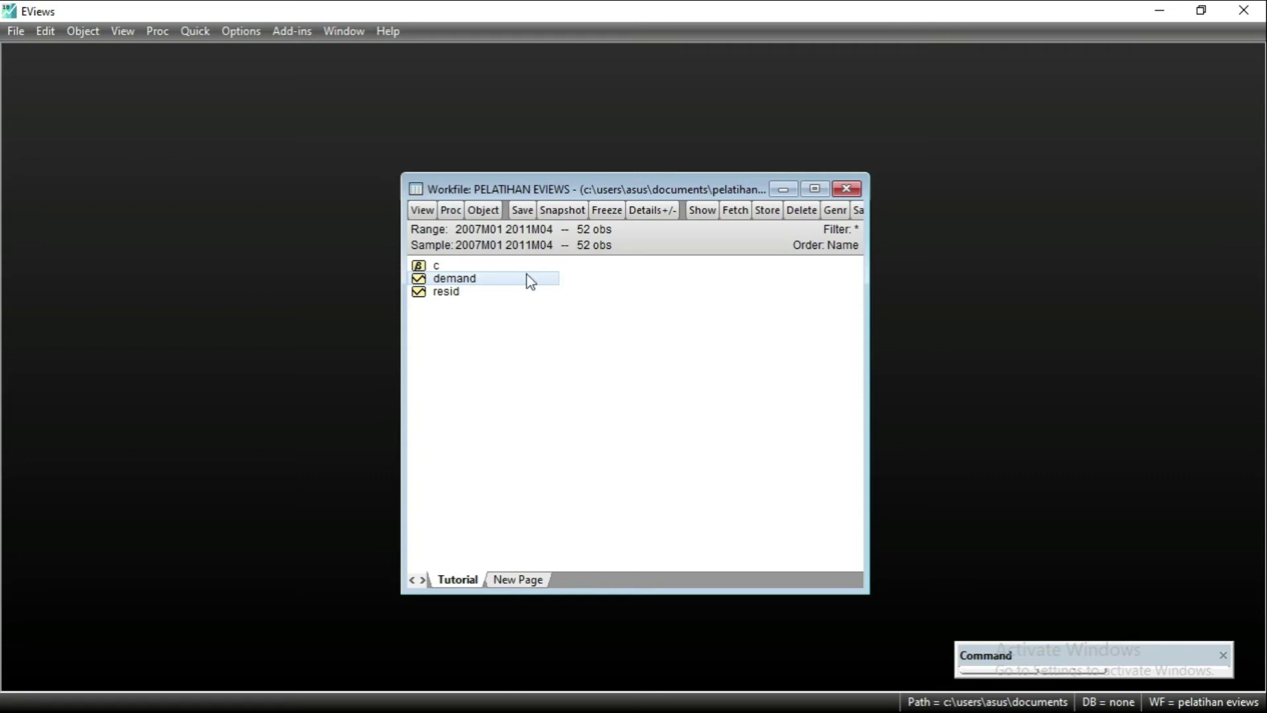
Step: Resize the current workfile page by setting its end date to 2012M04 and accept inserting the extra observations
left_click(452, 211)
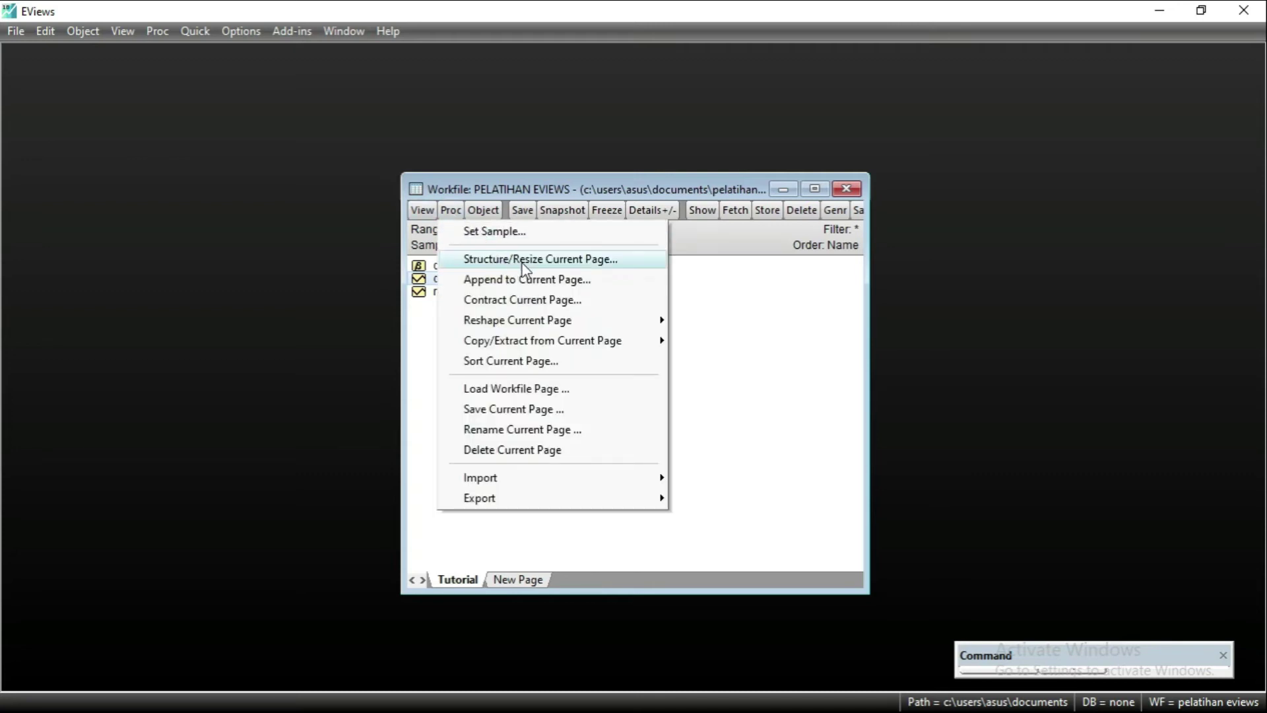
left_click(615, 264)
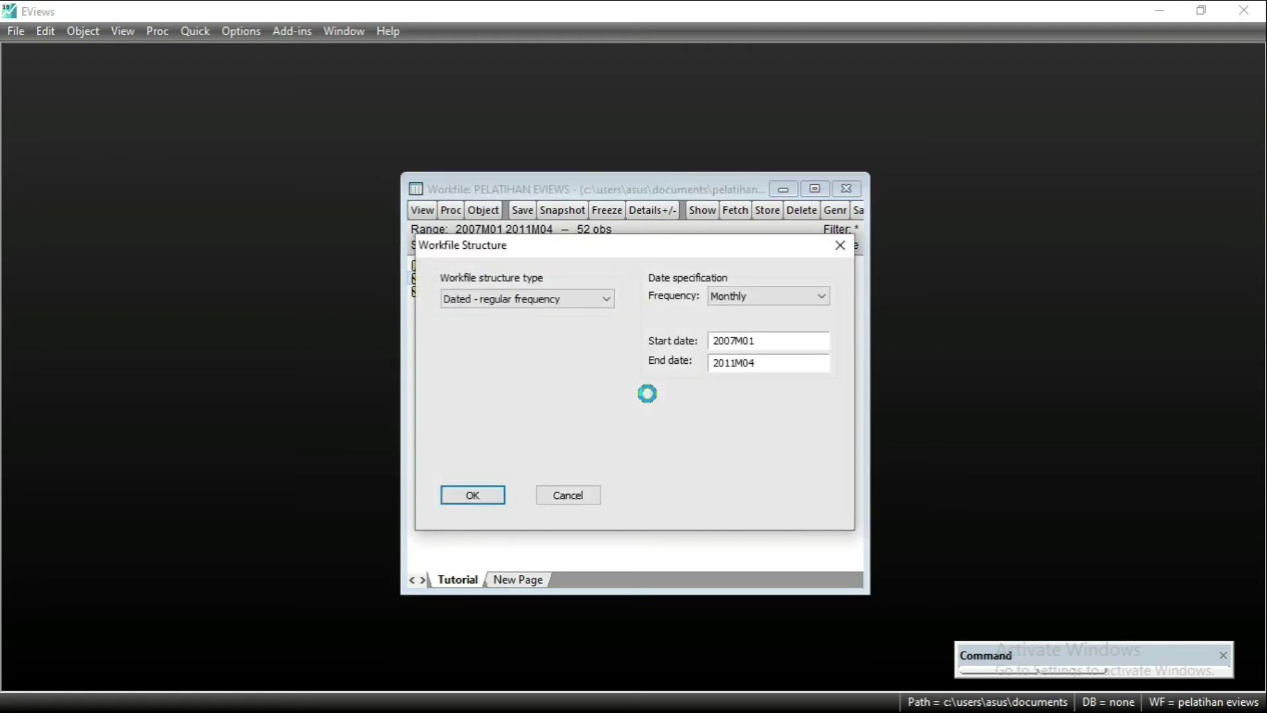
left_click(733, 362)
key("BackSpace")
type("1")
key("BackSpace")
type("2")
left_click(462, 495)
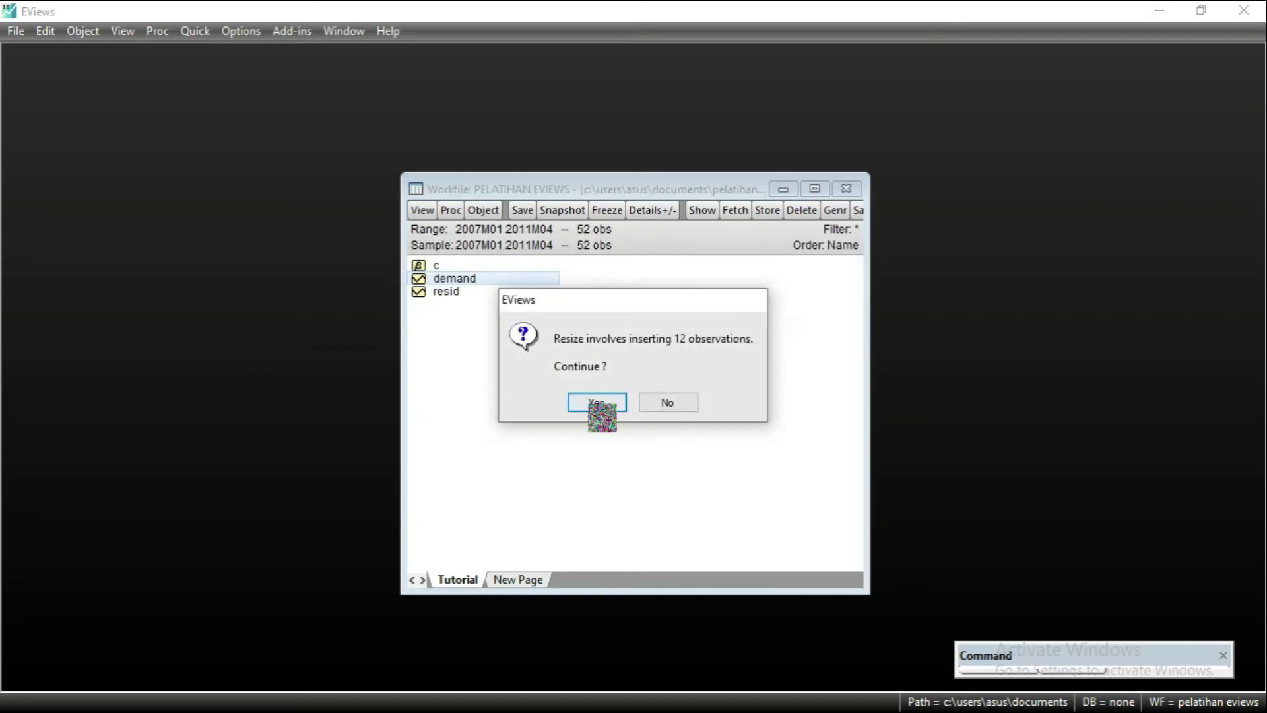
left_click(596, 403)
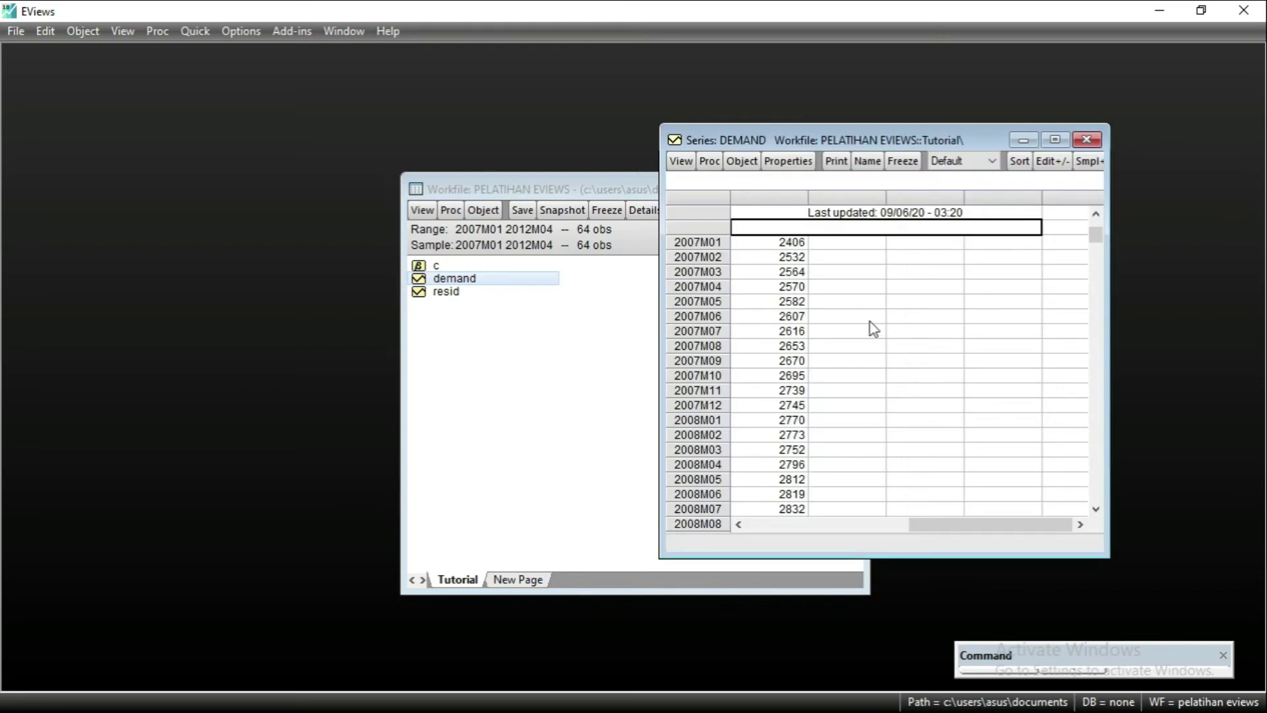
Step: Examine the demand series through its last month, 2012M04, and close it
scroll(874, 329, "down", 13)
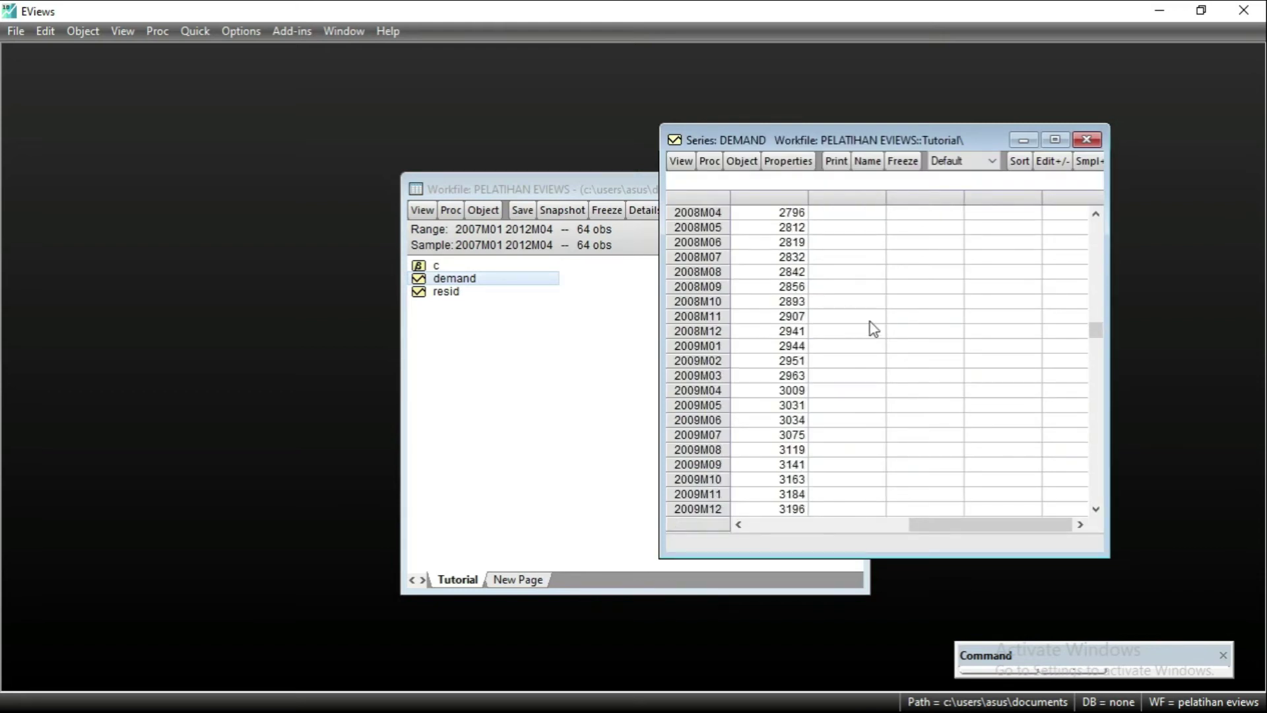
scroll(871, 329, "down", 2)
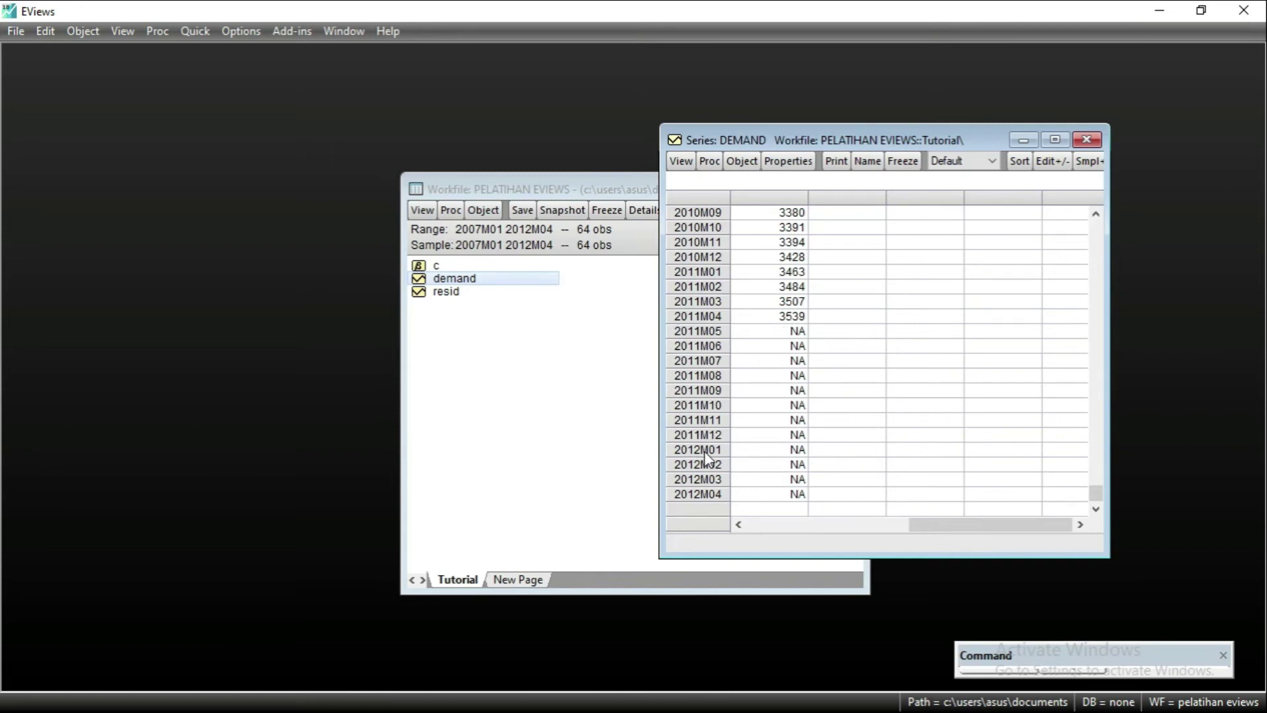
left_click(1087, 140)
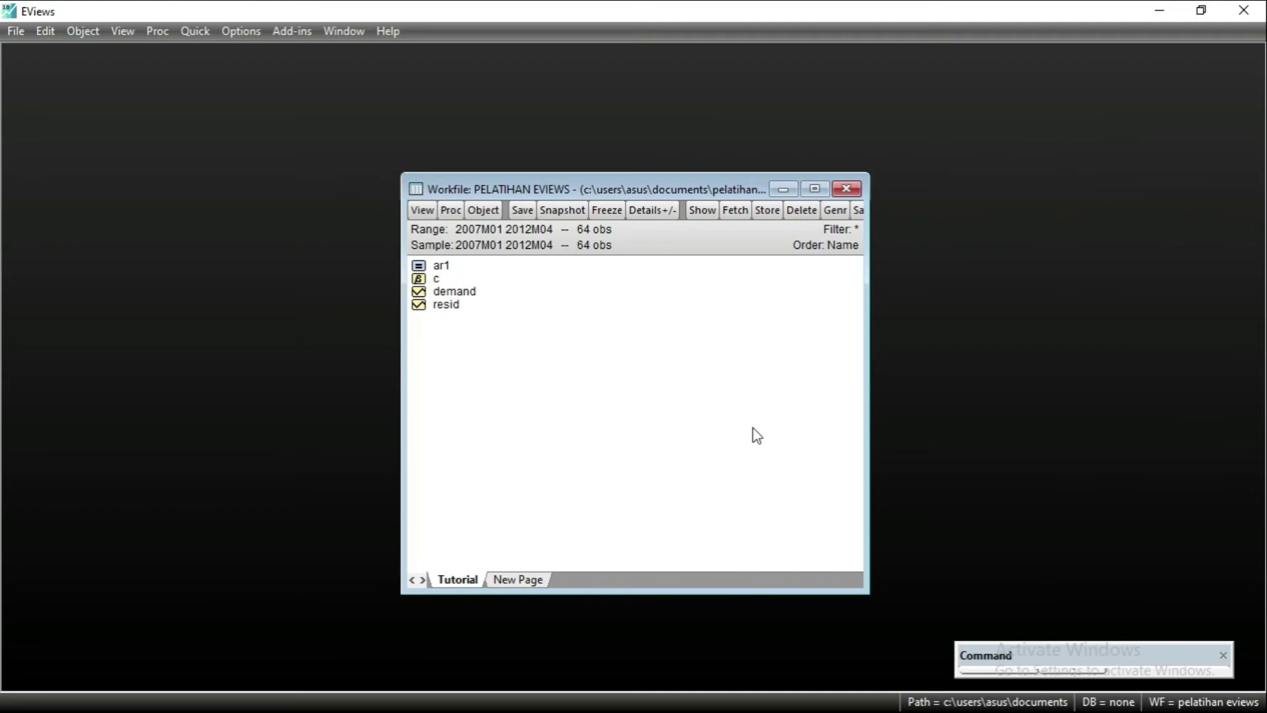
Step: Forecast demand from the AR1 equation over 2007m01 to 2012m04, naming the forecast series forecast
double_click(446, 266)
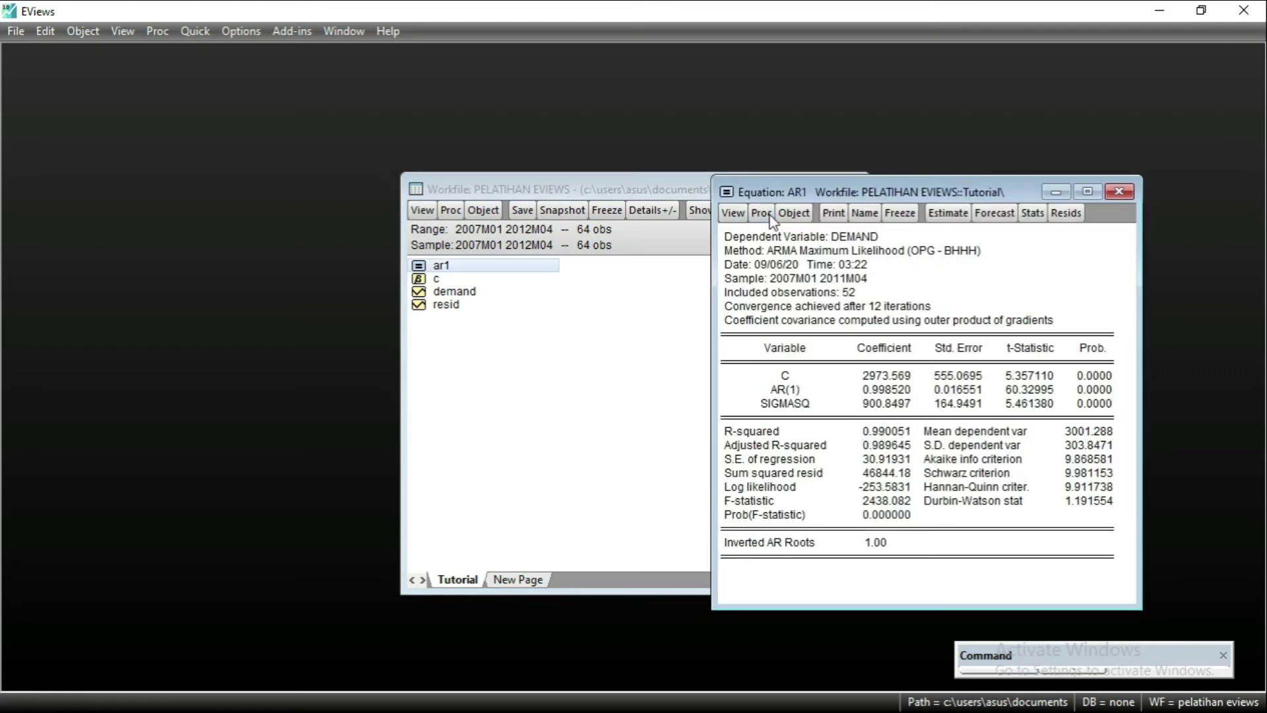
left_click(763, 212)
left_click(816, 254)
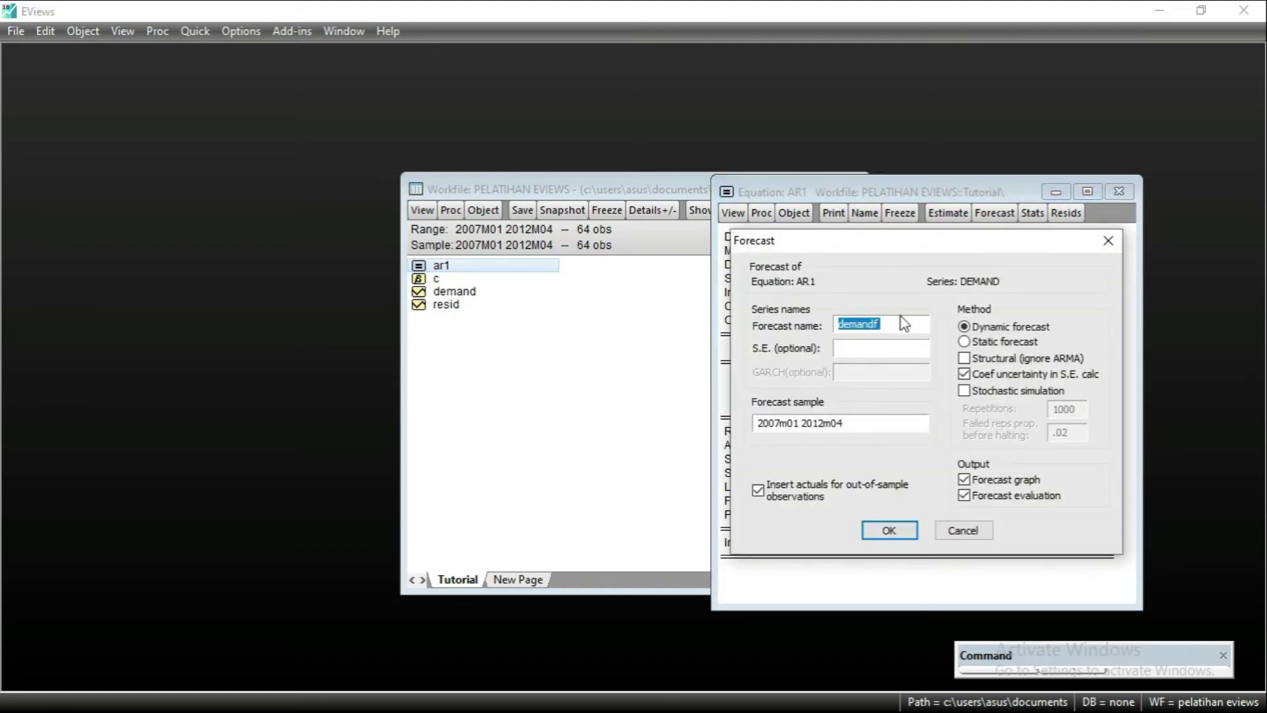
type("forecast")
left_click(897, 530)
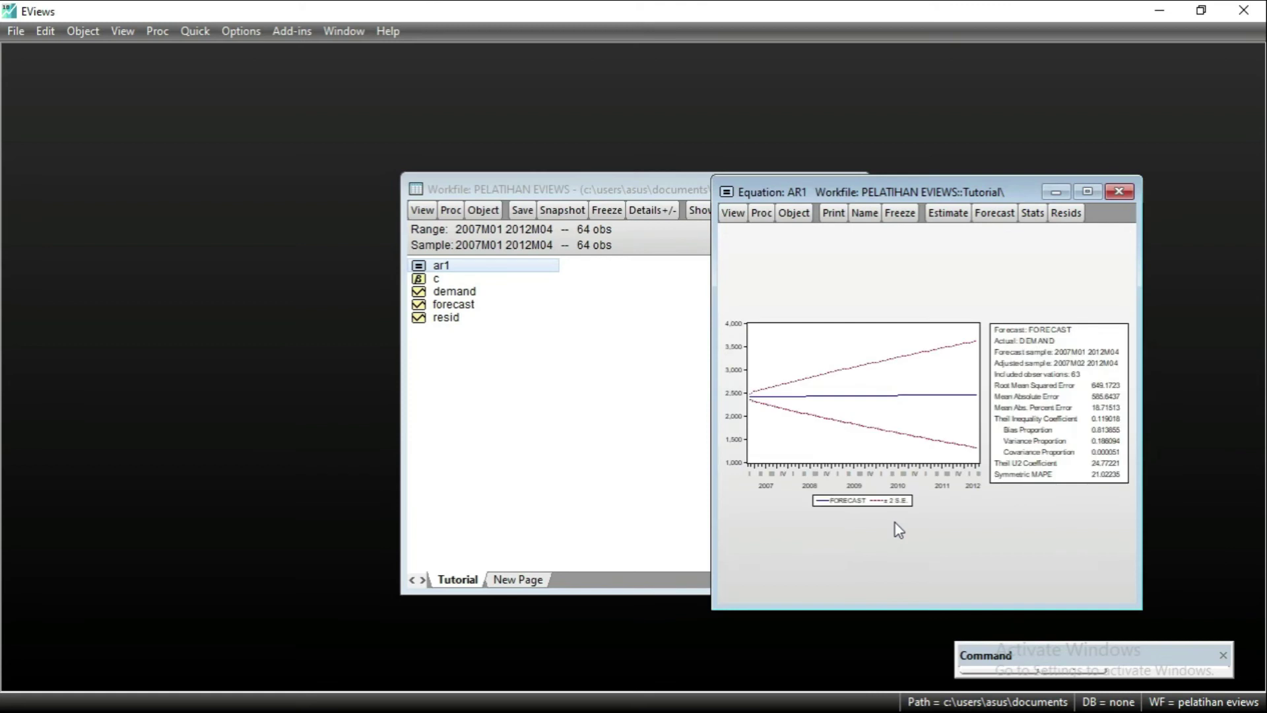
Step: Review the AR1 forecast graph in an enlarged window, minimize it and save the workfile
left_click_drag(920, 197, 631, 113)
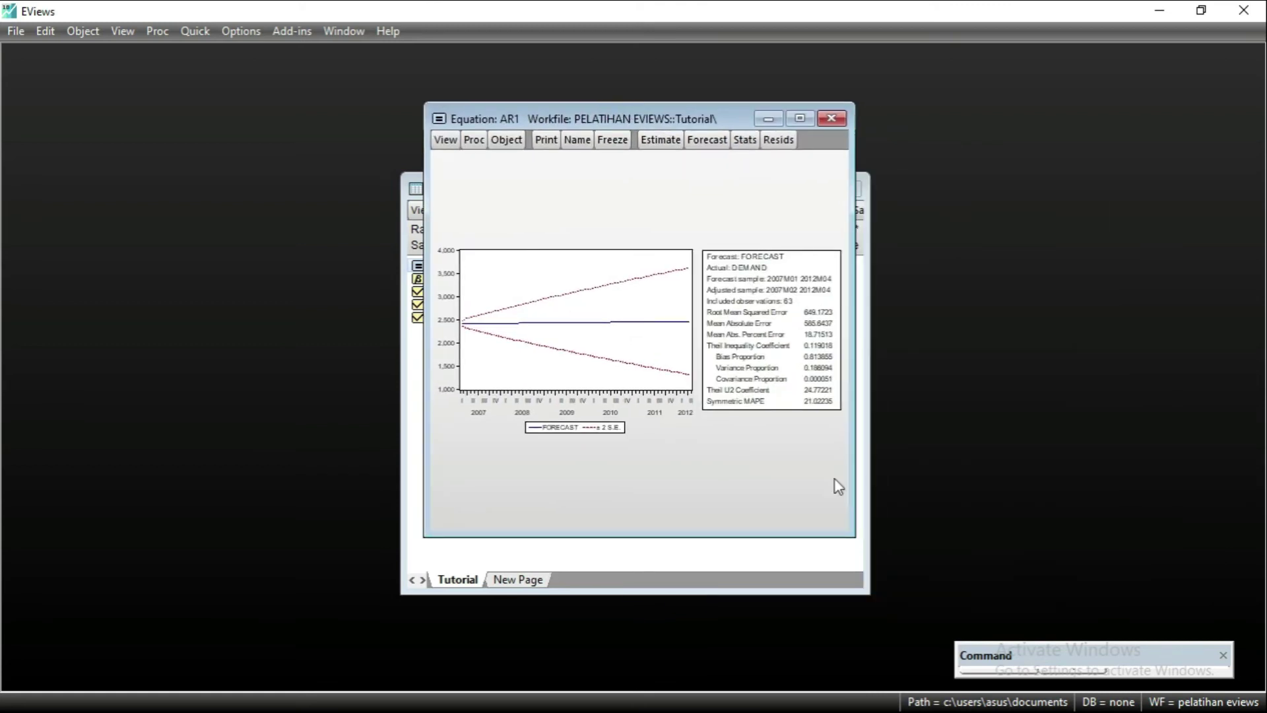
left_click_drag(855, 548, 1044, 618)
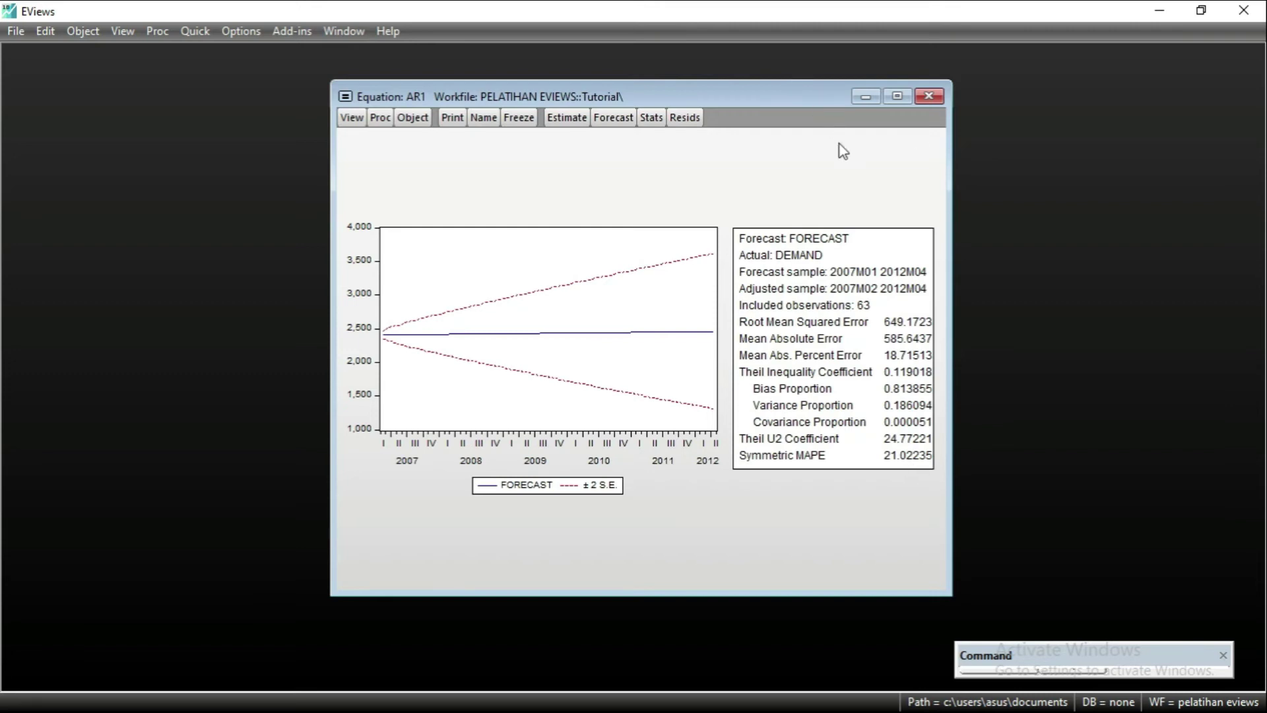
left_click(865, 97)
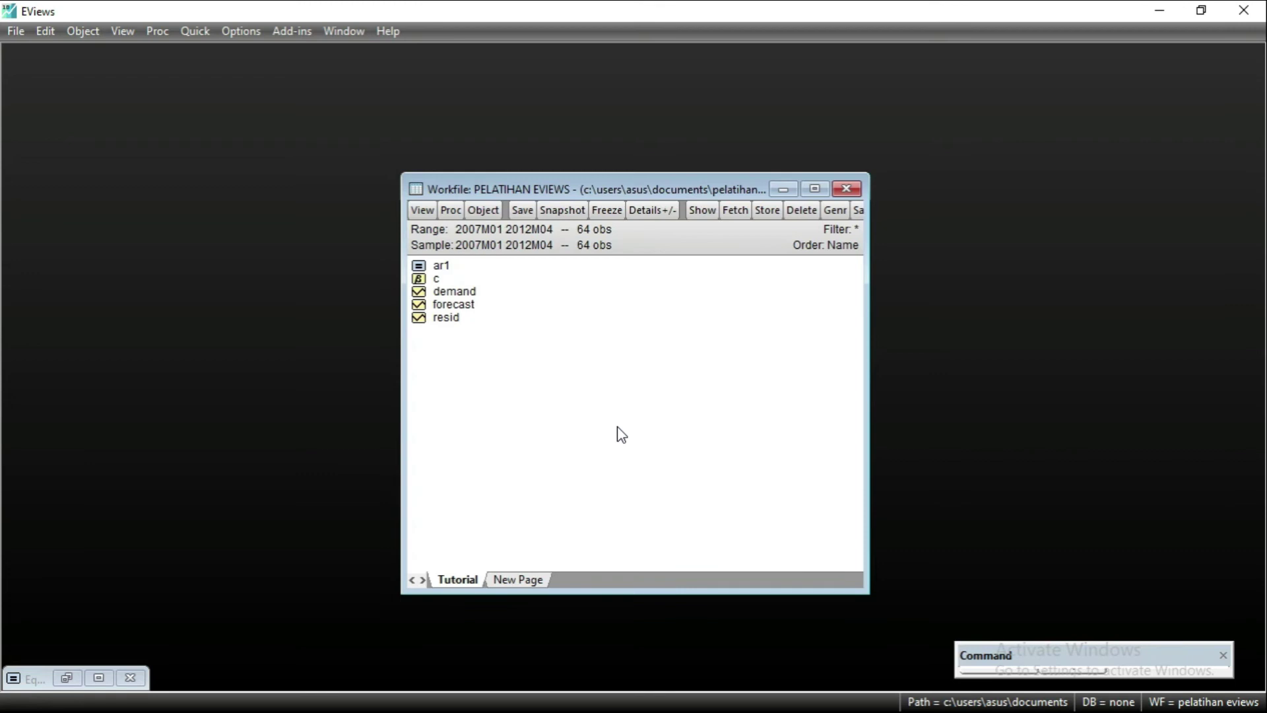
key("ctrl+s")
Step: Apply Single exponential smoothing to the demand series with single as the smoothed series name, and close the output
double_click(466, 293)
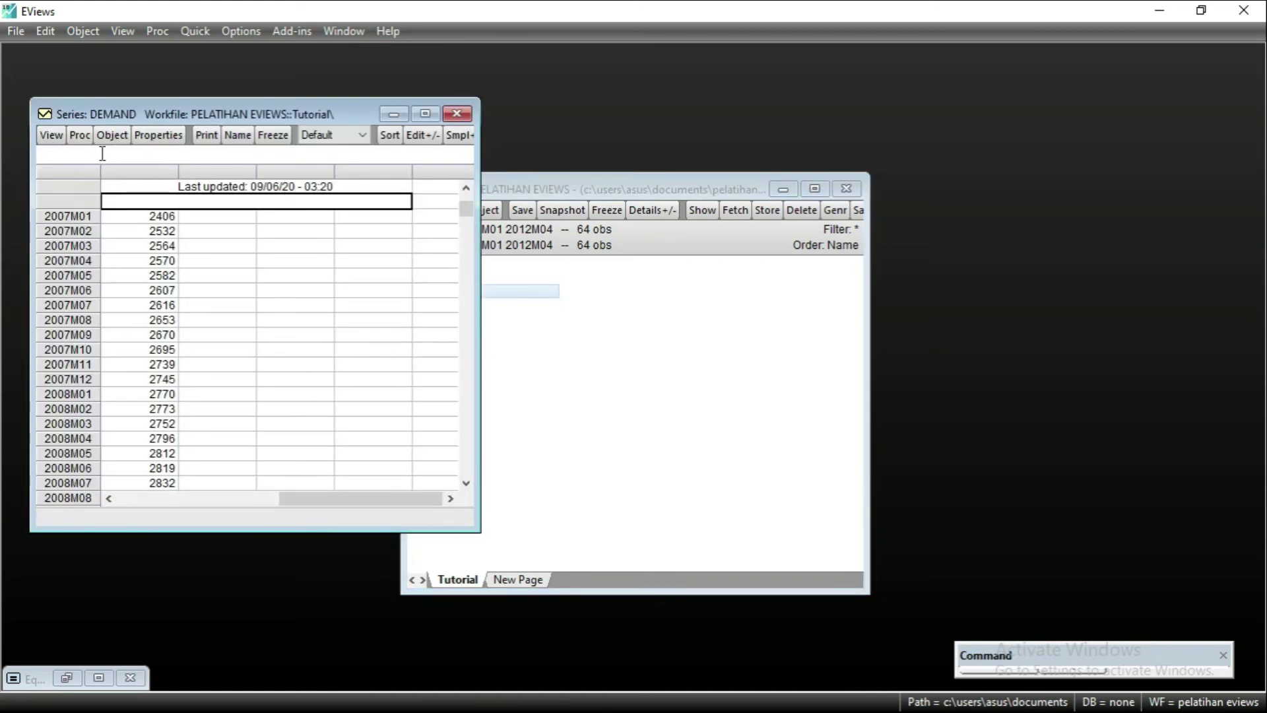
left_click(80, 135)
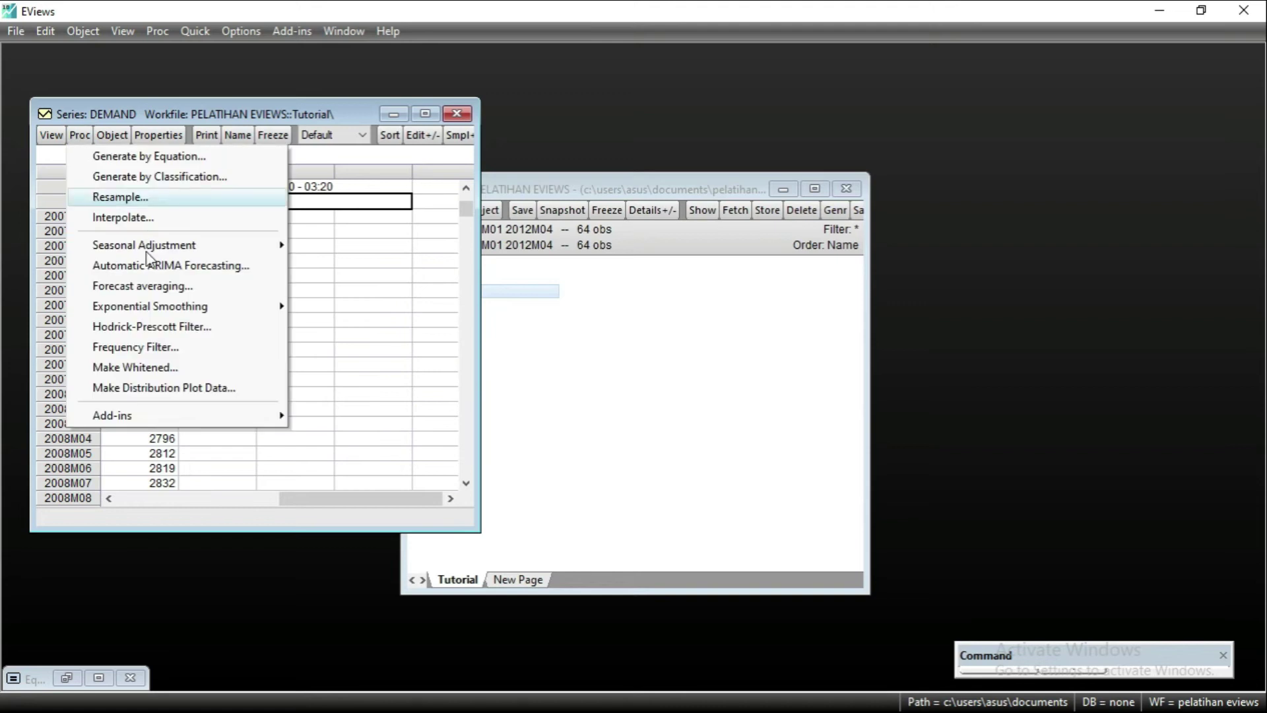
mouse_move(171, 307)
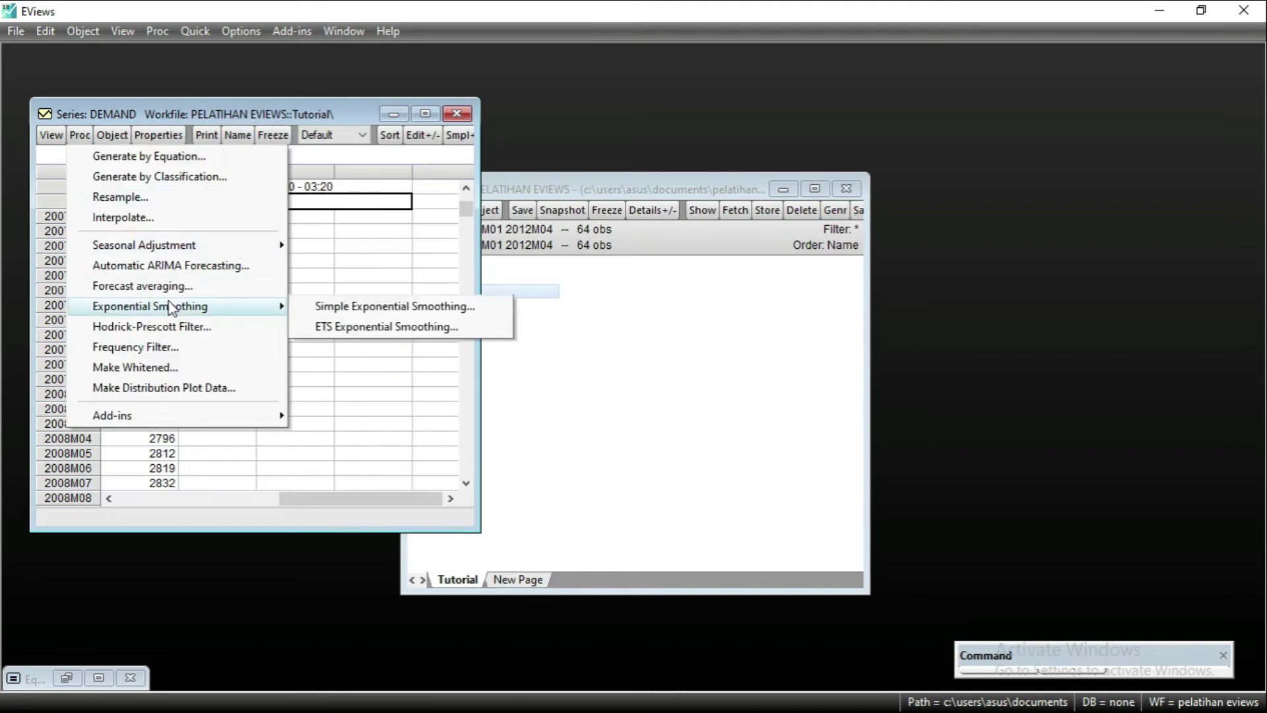
left_click(318, 310)
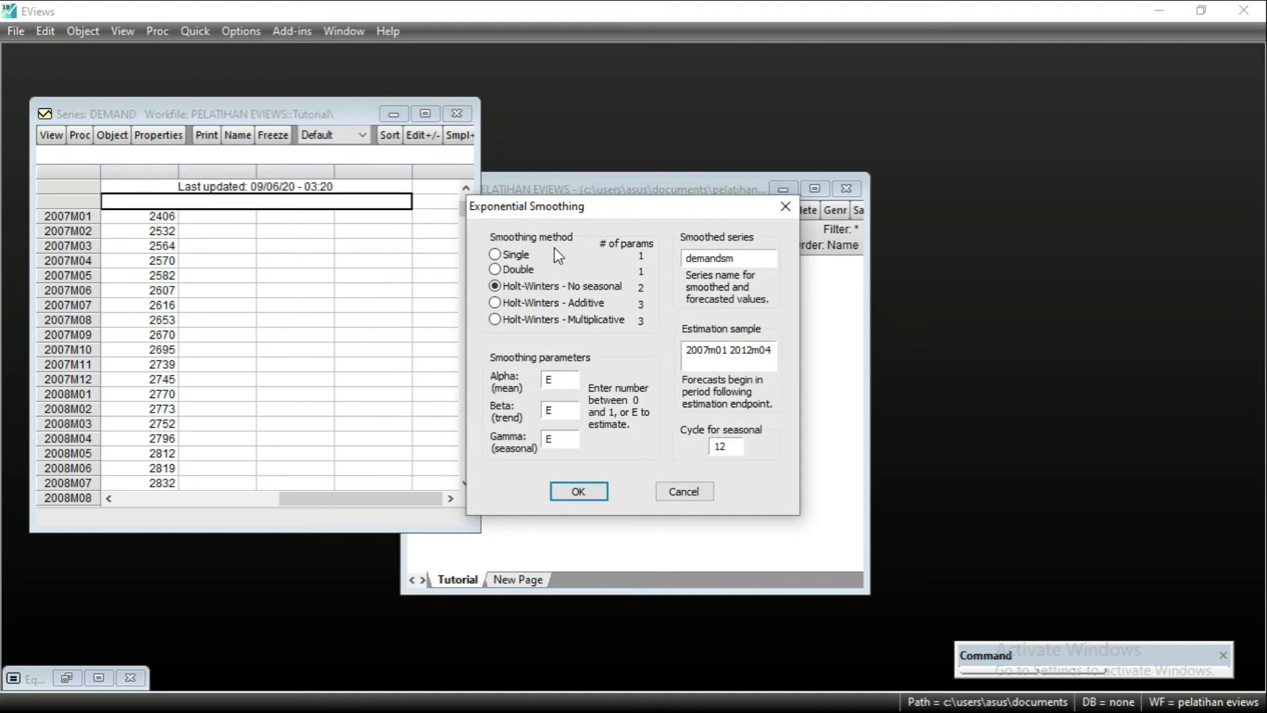
left_click(513, 255)
left_click_drag(734, 258, 684, 258)
key("BackSpace")
type("single")
left_click(573, 492)
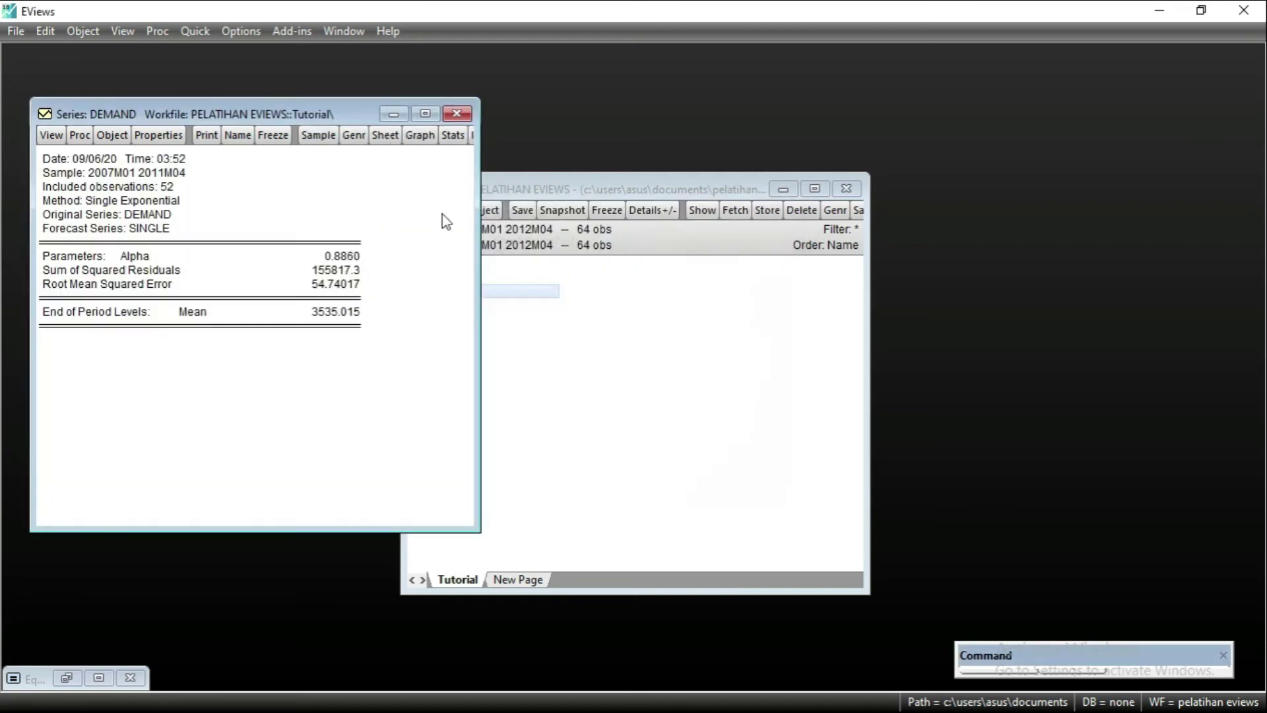
left_click_drag(417, 119, 734, 167)
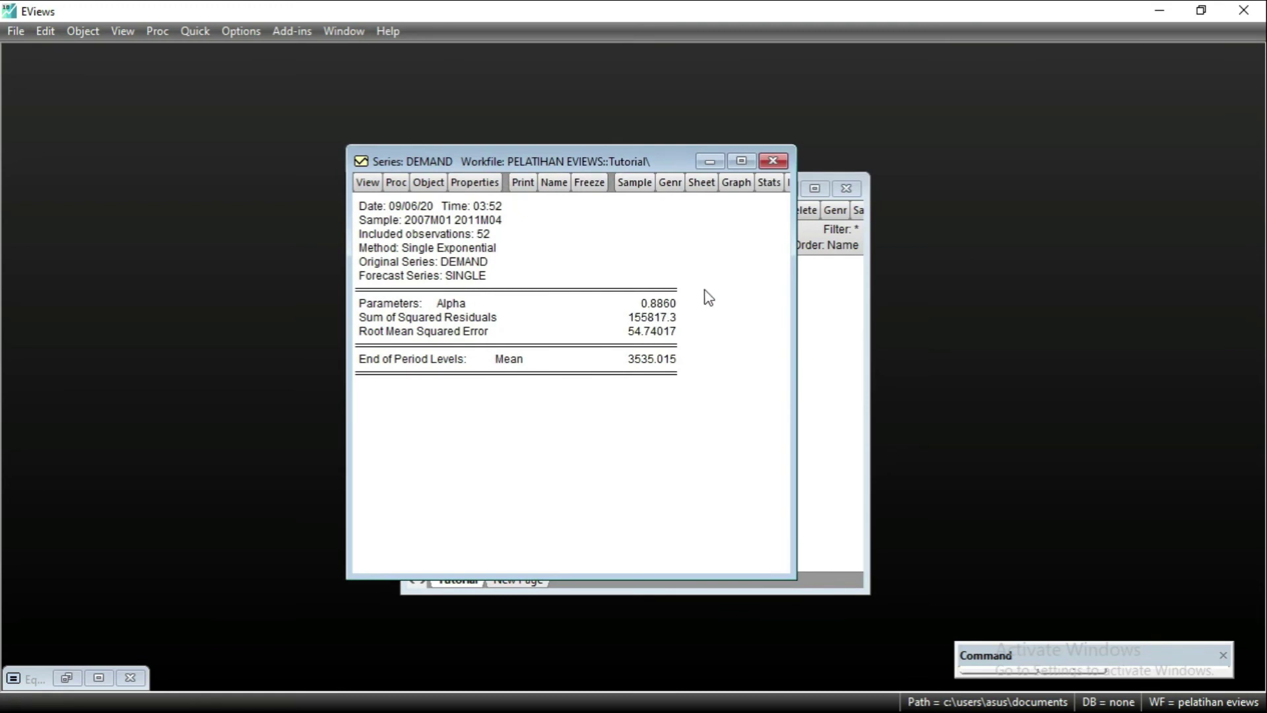
key("ctrl+F4")
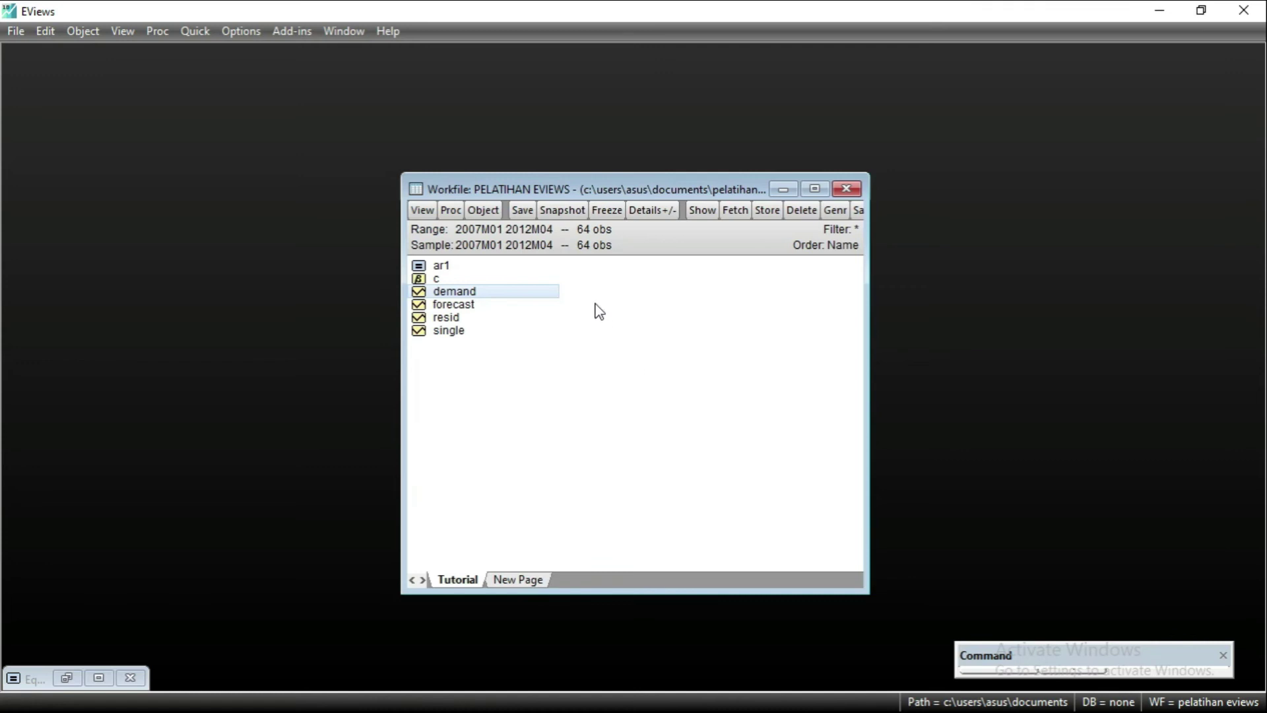
Step: Apply Double exponential smoothing to the demand series with double as the smoothed series name, and close the output
left_click(500, 299)
double_click(499, 299)
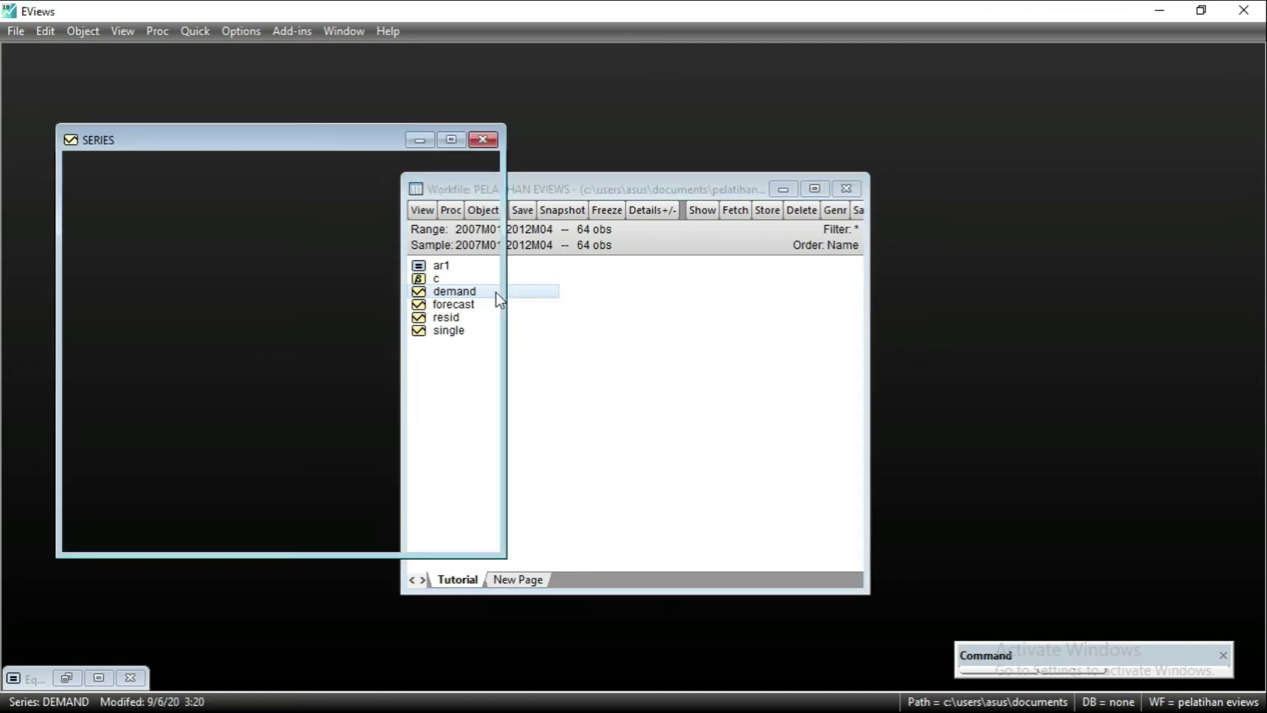
left_click(108, 167)
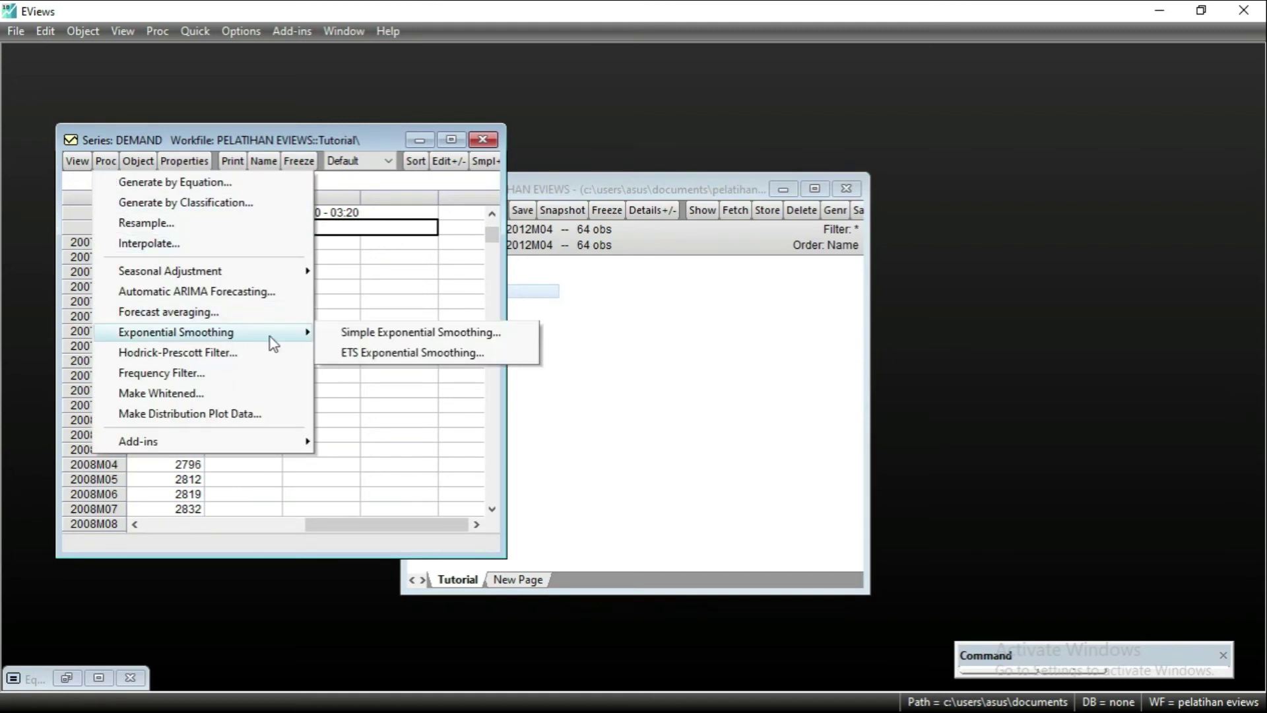
left_click(369, 333)
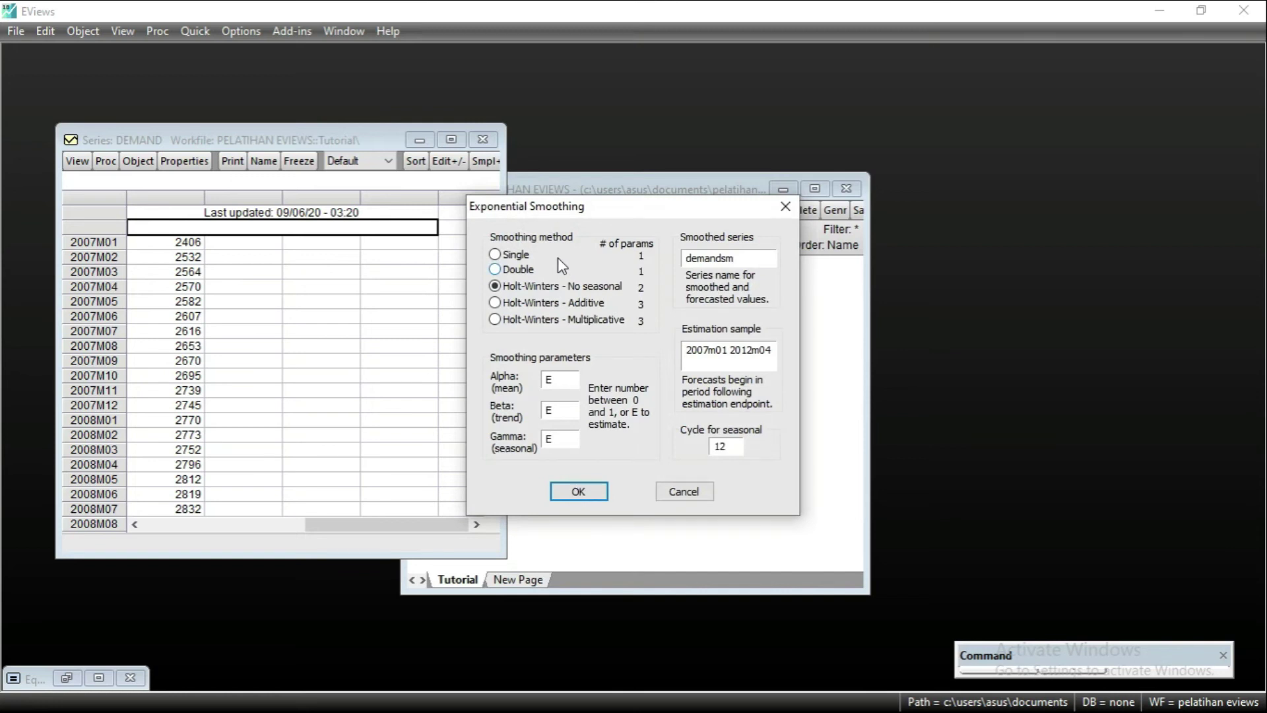
left_click(532, 269)
left_click_drag(756, 259, 670, 257)
key("BackSpace")
type("double")
left_click(594, 488)
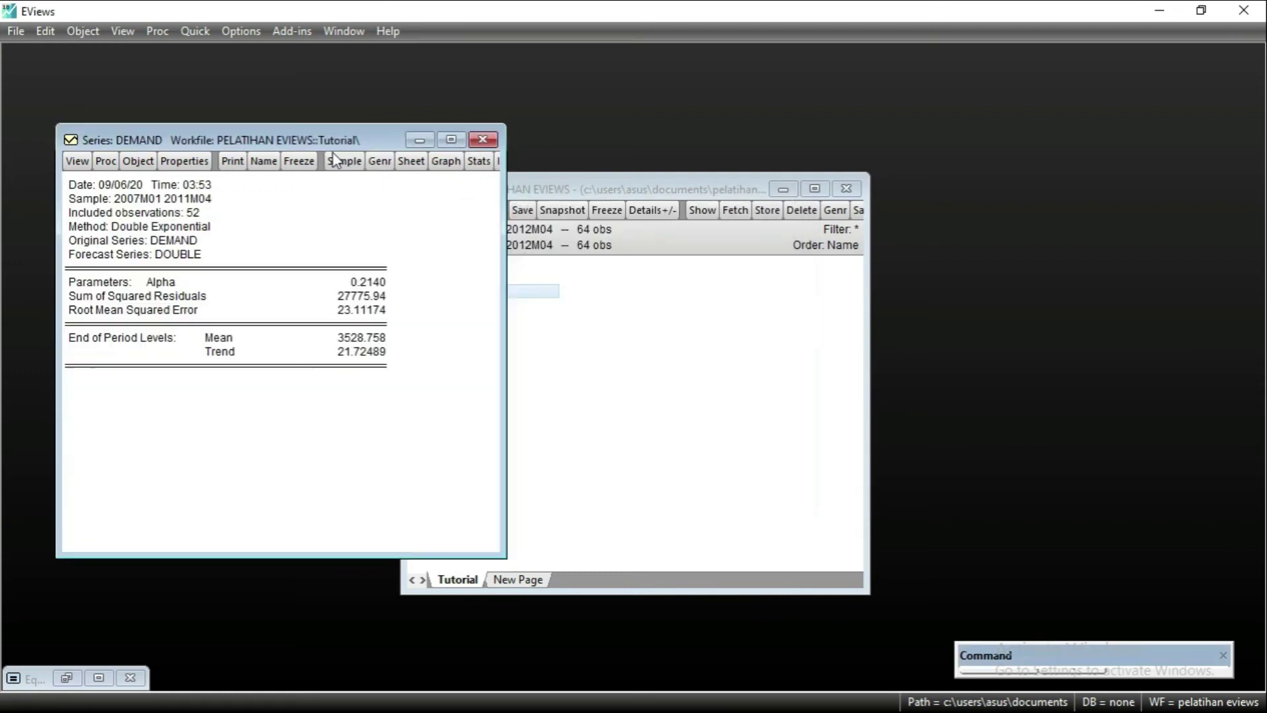
left_click_drag(346, 140, 675, 136)
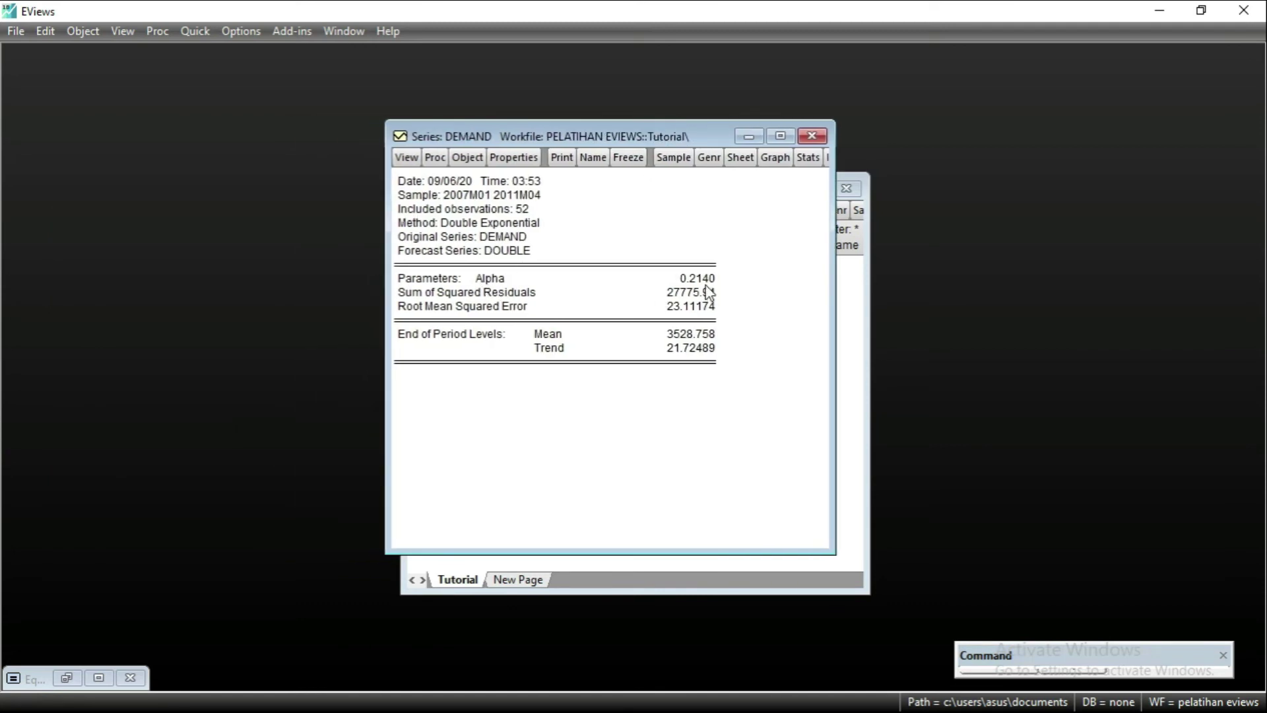
left_click(812, 136)
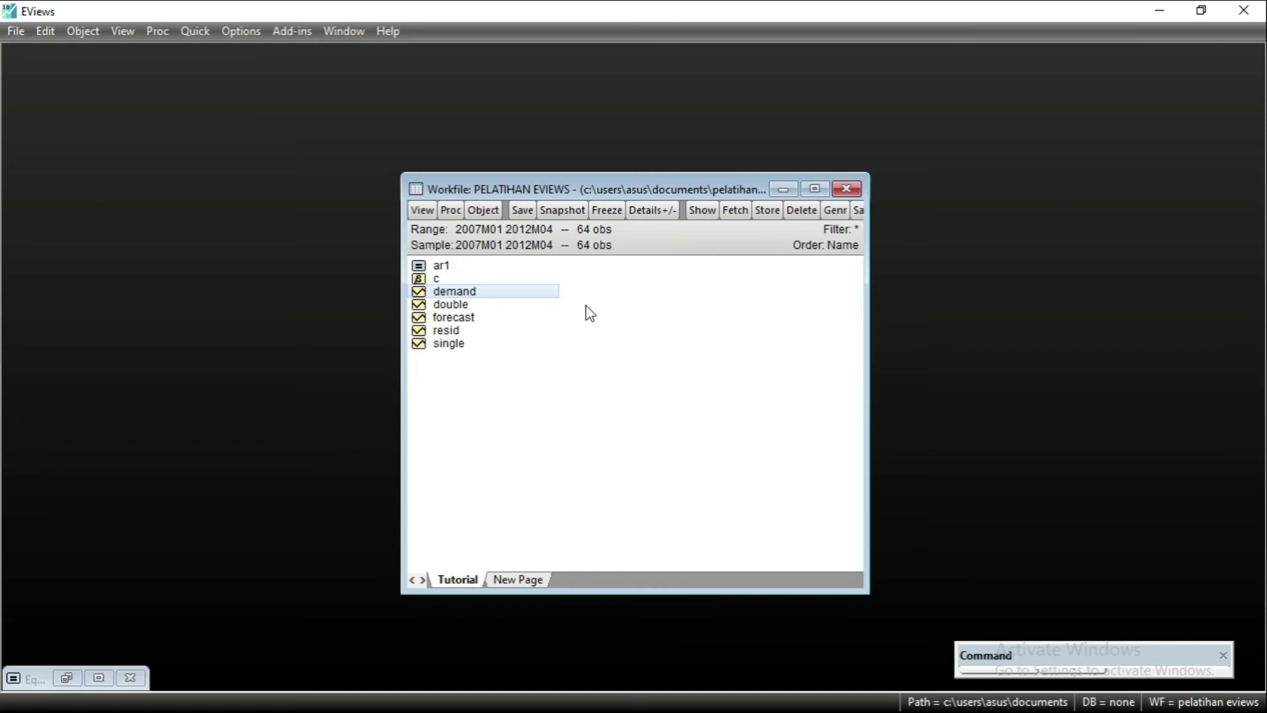
Step: Apply Holt-Winters - No seasonal exponential smoothing to the demand series with holt as the smoothed series name
double_click(537, 295)
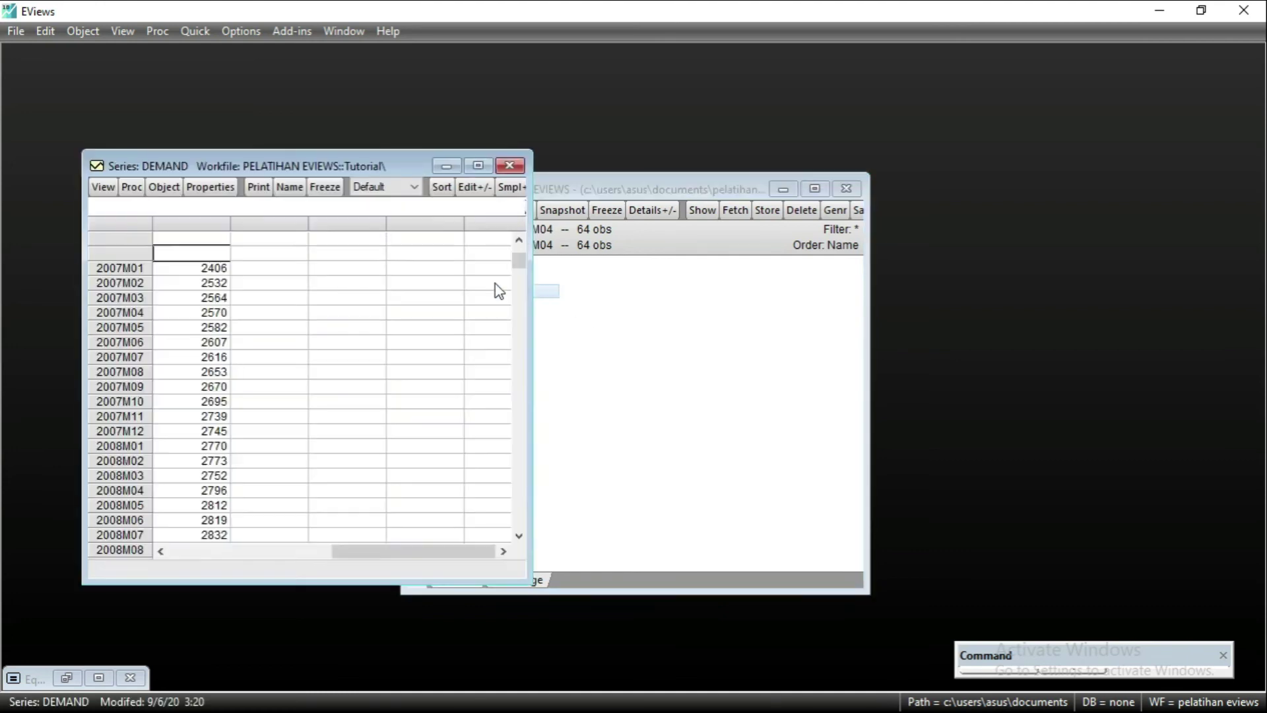
left_click(130, 188)
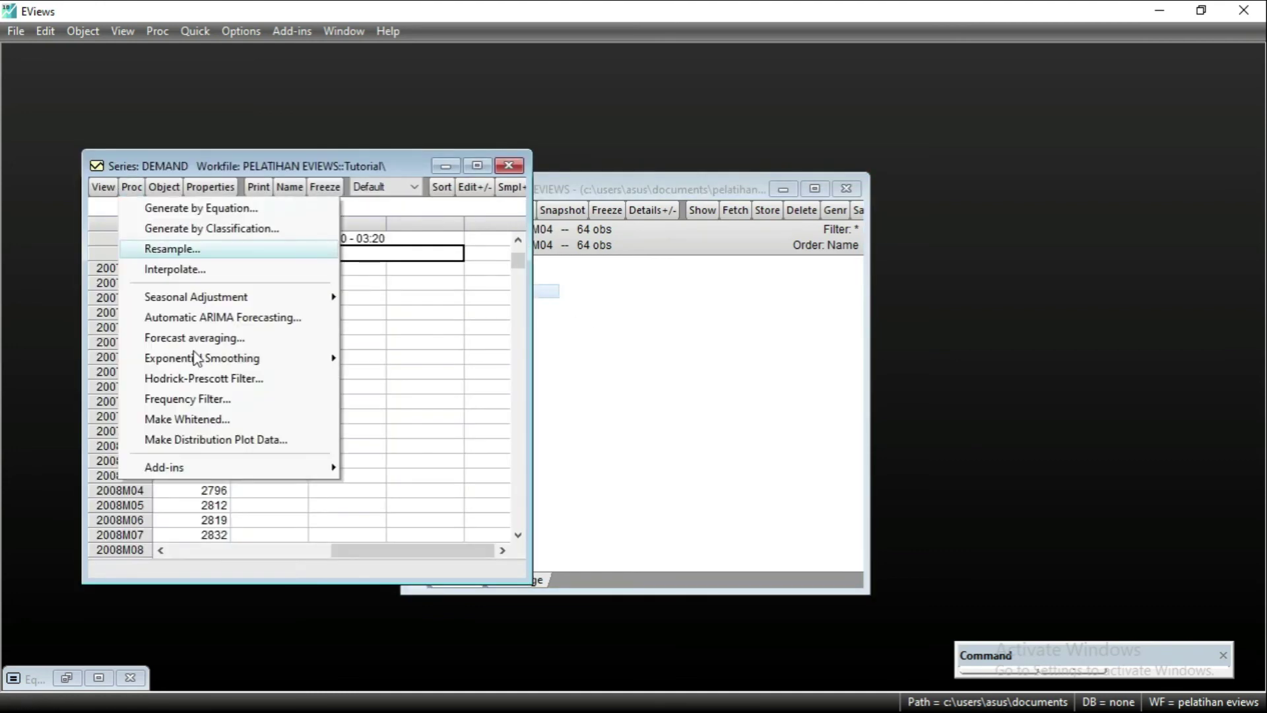
mouse_move(204, 359)
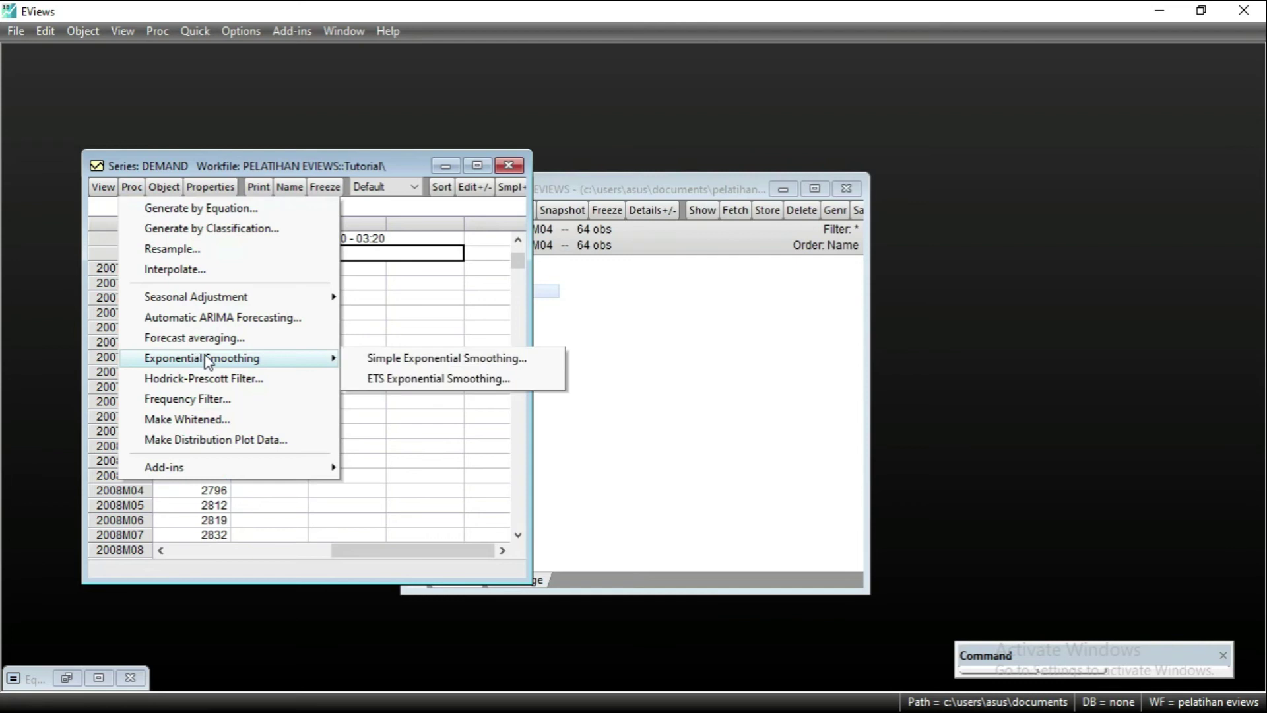
left_click(398, 364)
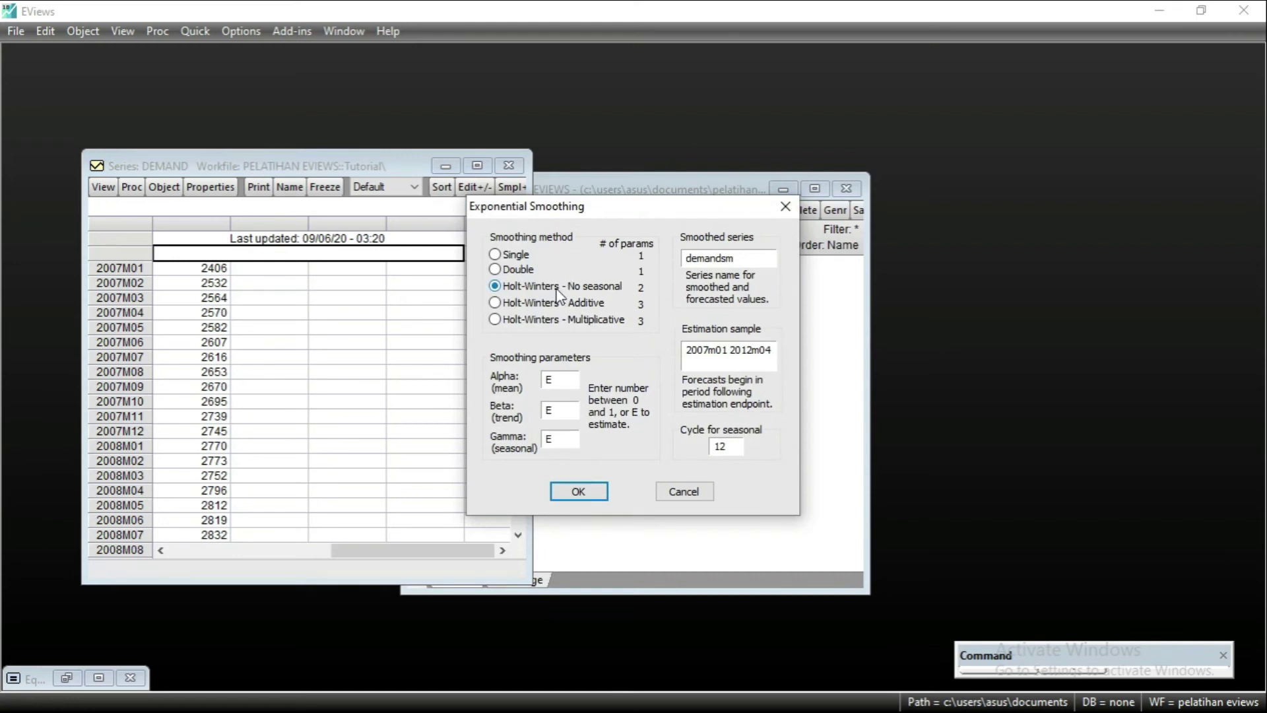
left_click_drag(757, 257, 677, 262)
type("holt")
left_click(594, 494)
left_click_drag(360, 165, 680, 156)
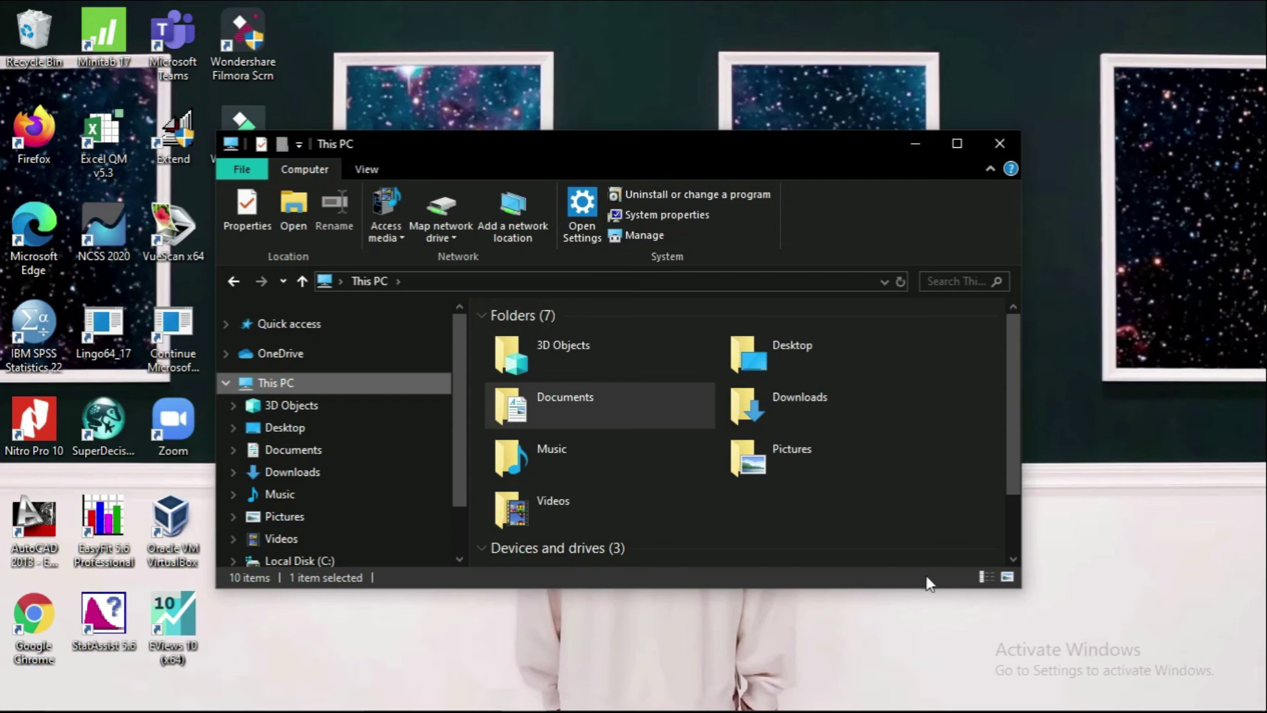
Step: Switch to NCSS 2020 and paste the Data Pelatihan values copied from the Excel sheet into column C1
left_click(944, 699)
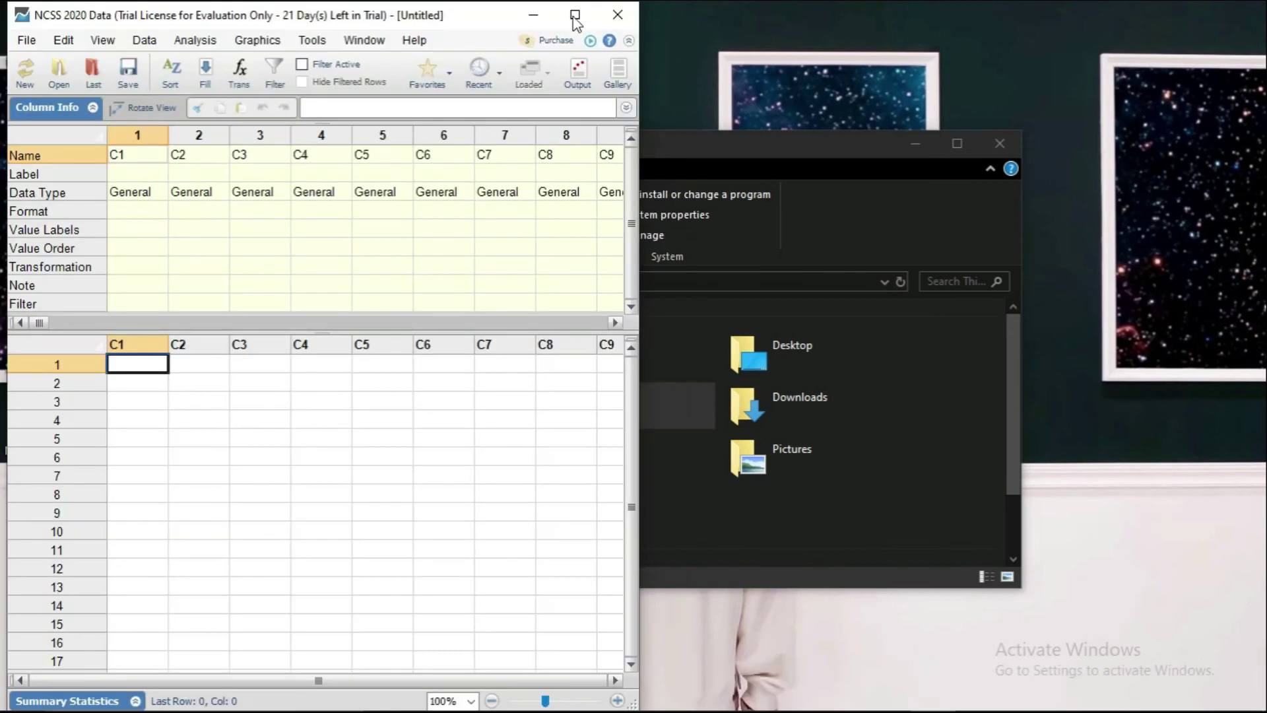
left_click(575, 14)
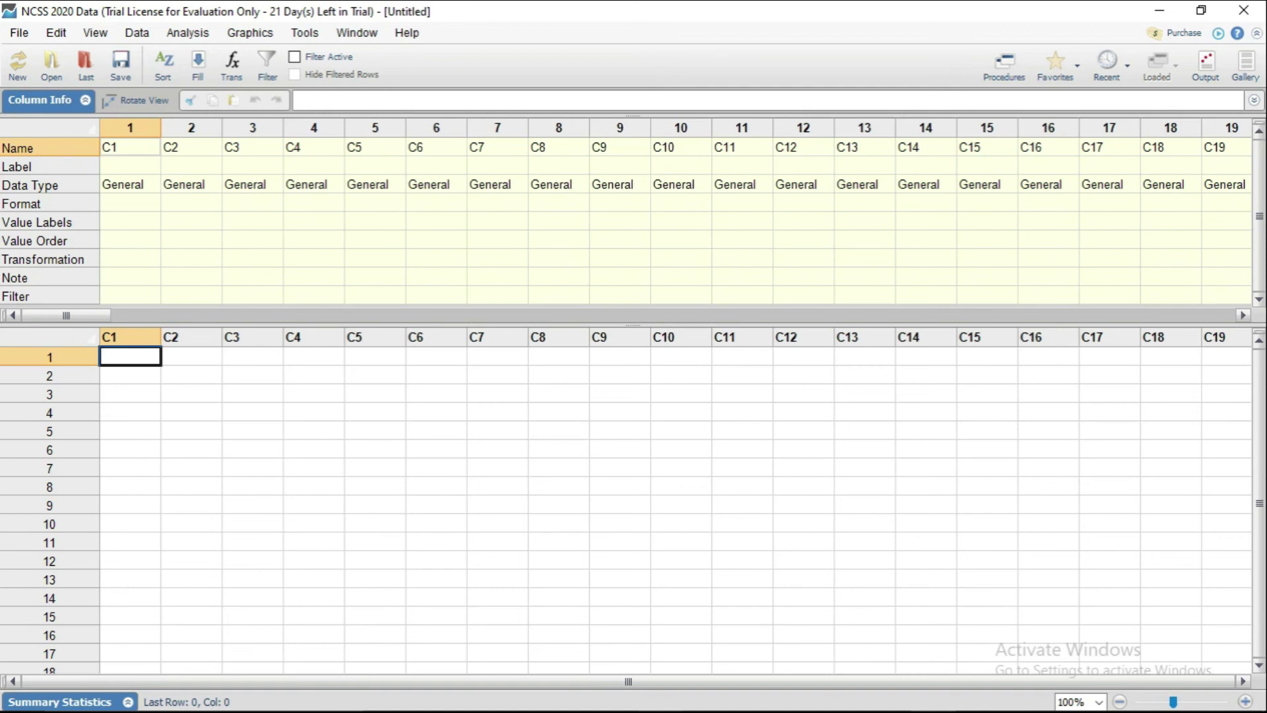
left_click(660, 693)
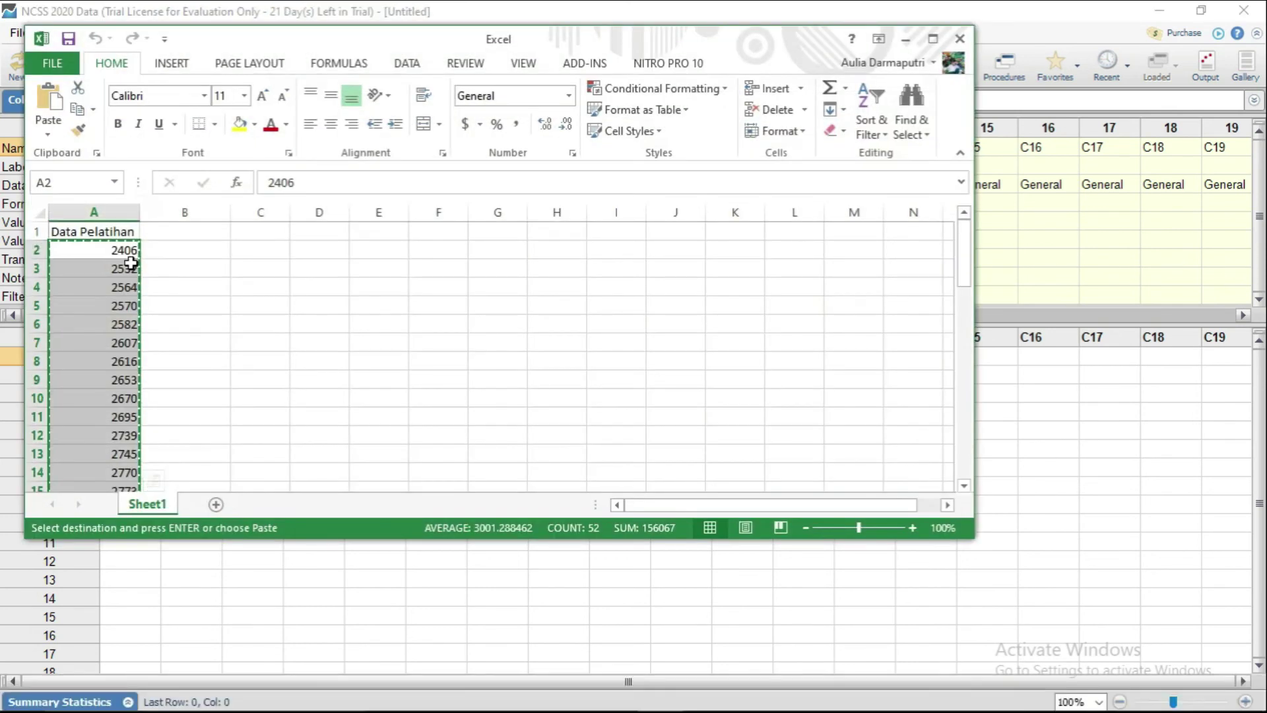
right_click(124, 254)
left_click(265, 289)
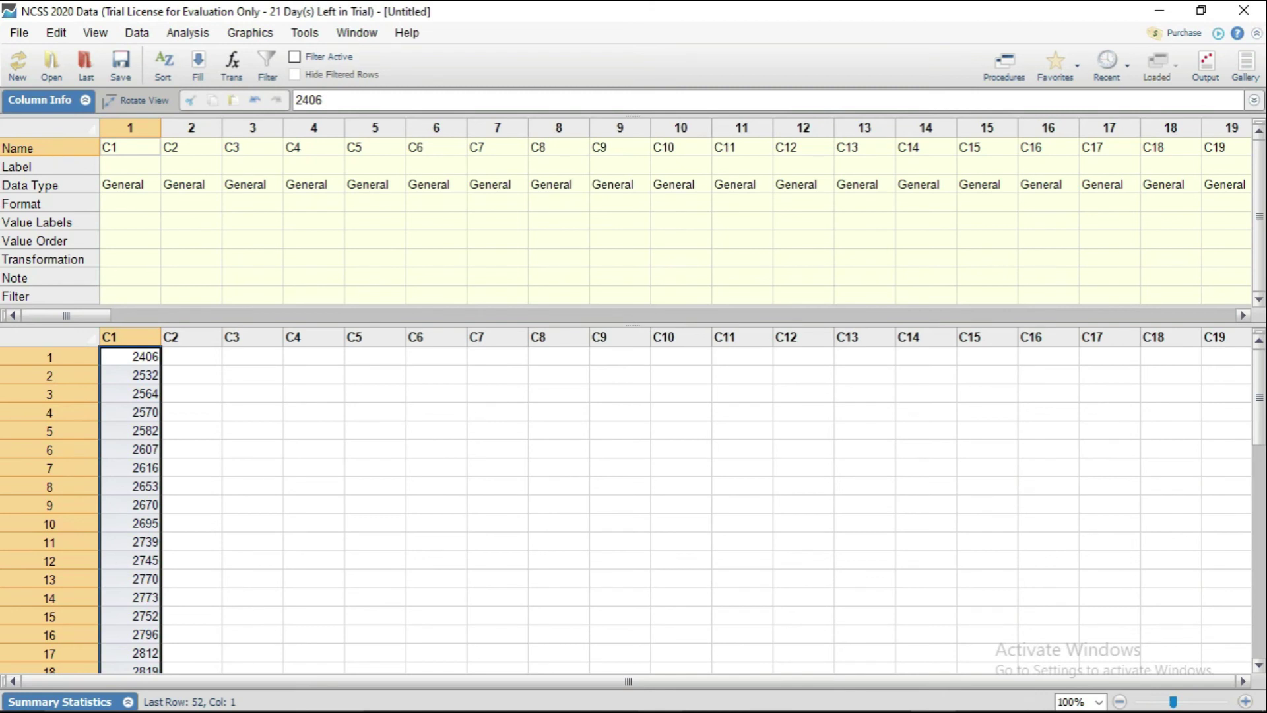
left_click(253, 412)
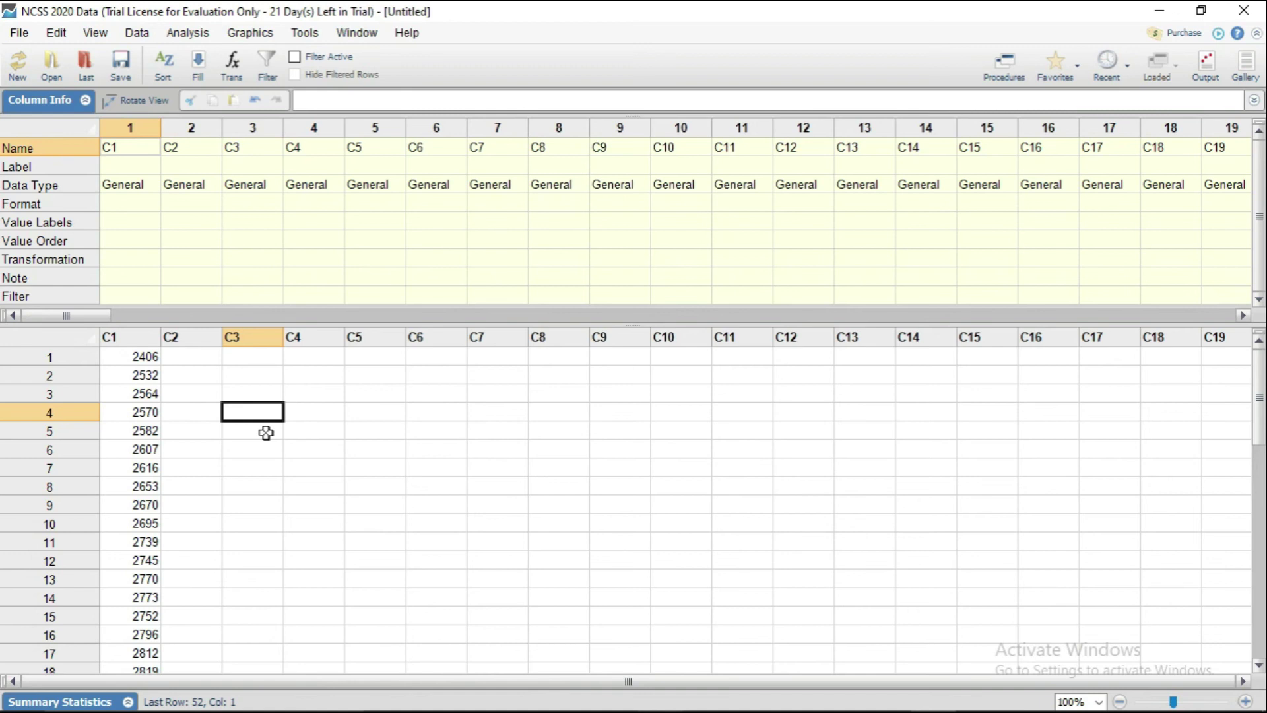
Step: Start the Exponential Smoothing - Trend forecasting procedure with C1 as the time series variable
left_click(190, 34)
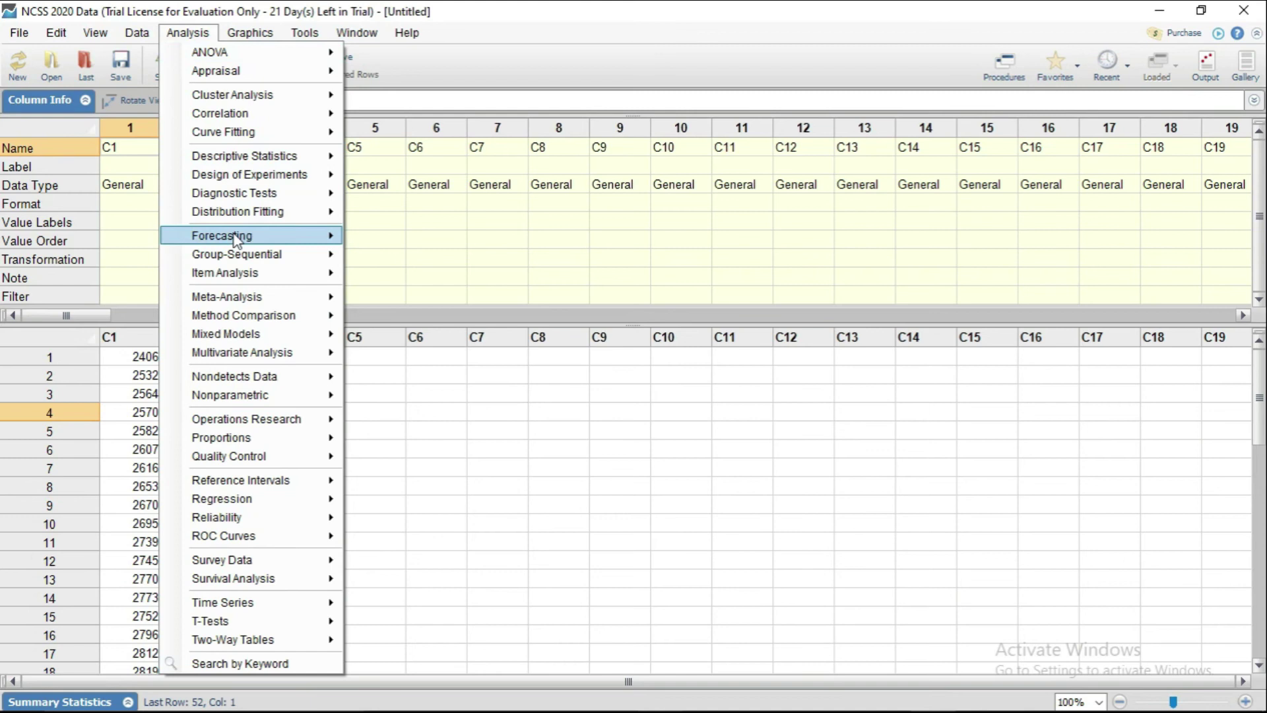
mouse_move(236, 237)
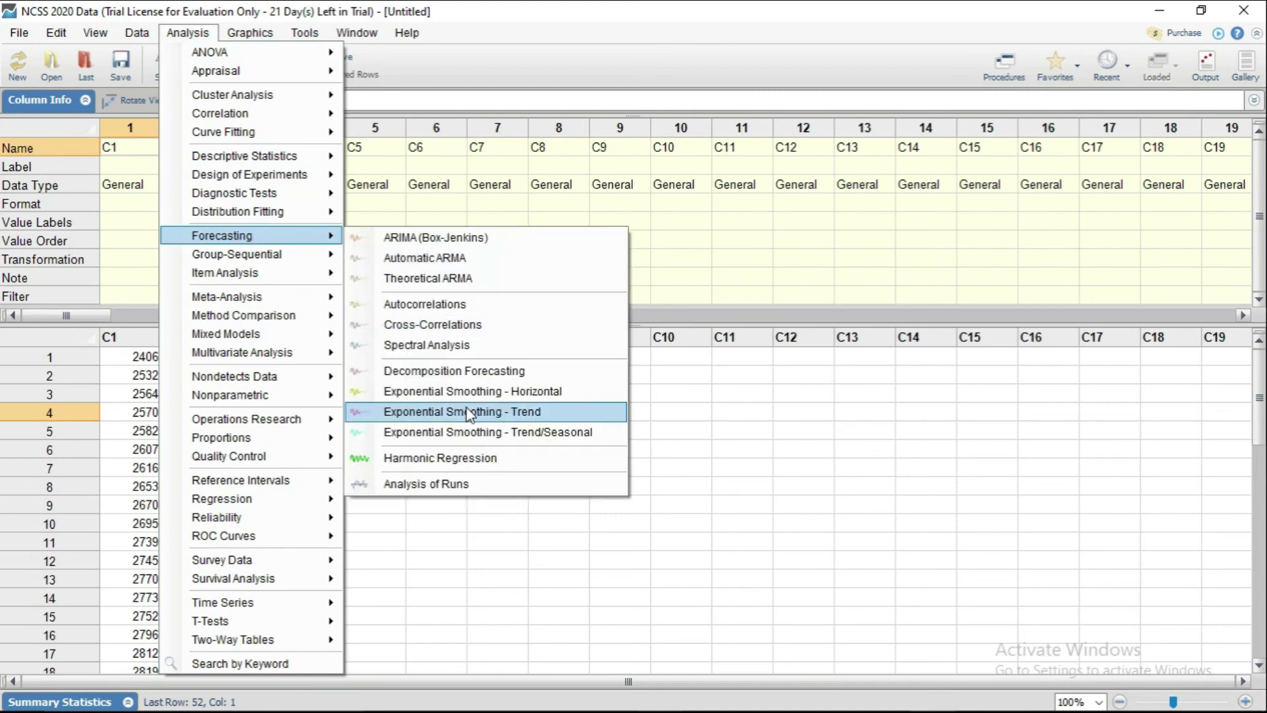
left_click(470, 412)
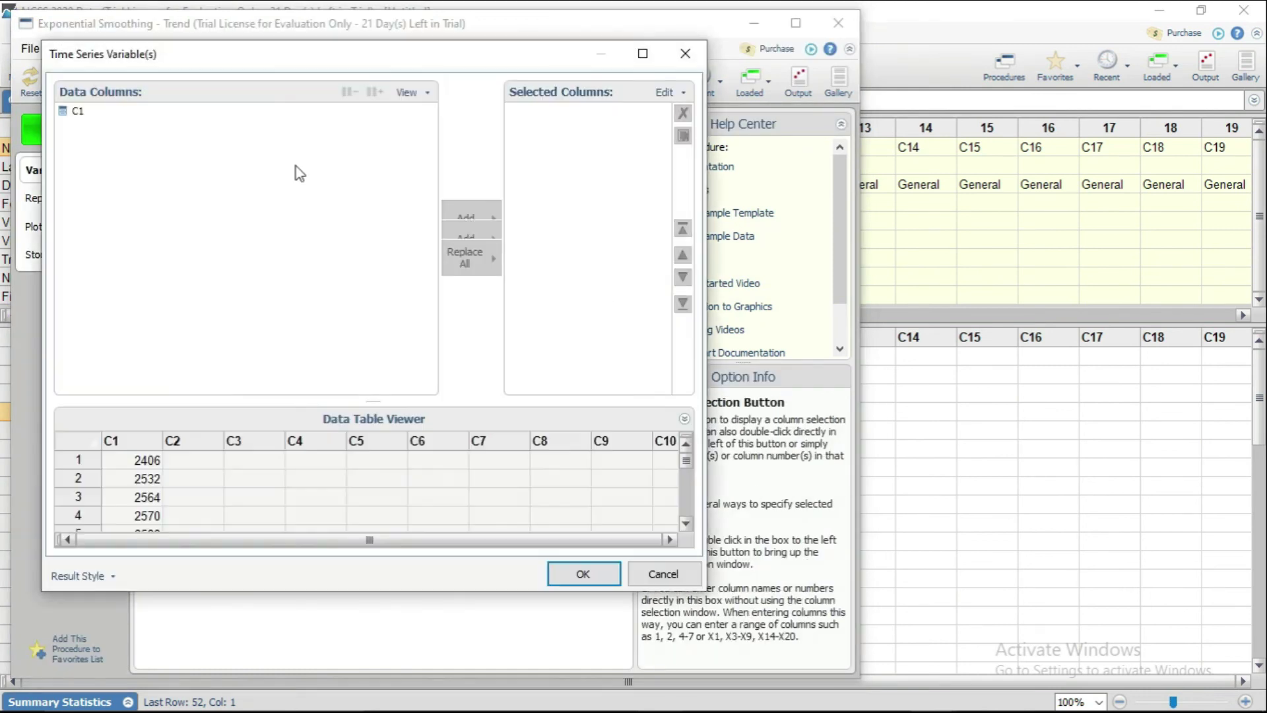
left_click(78, 112)
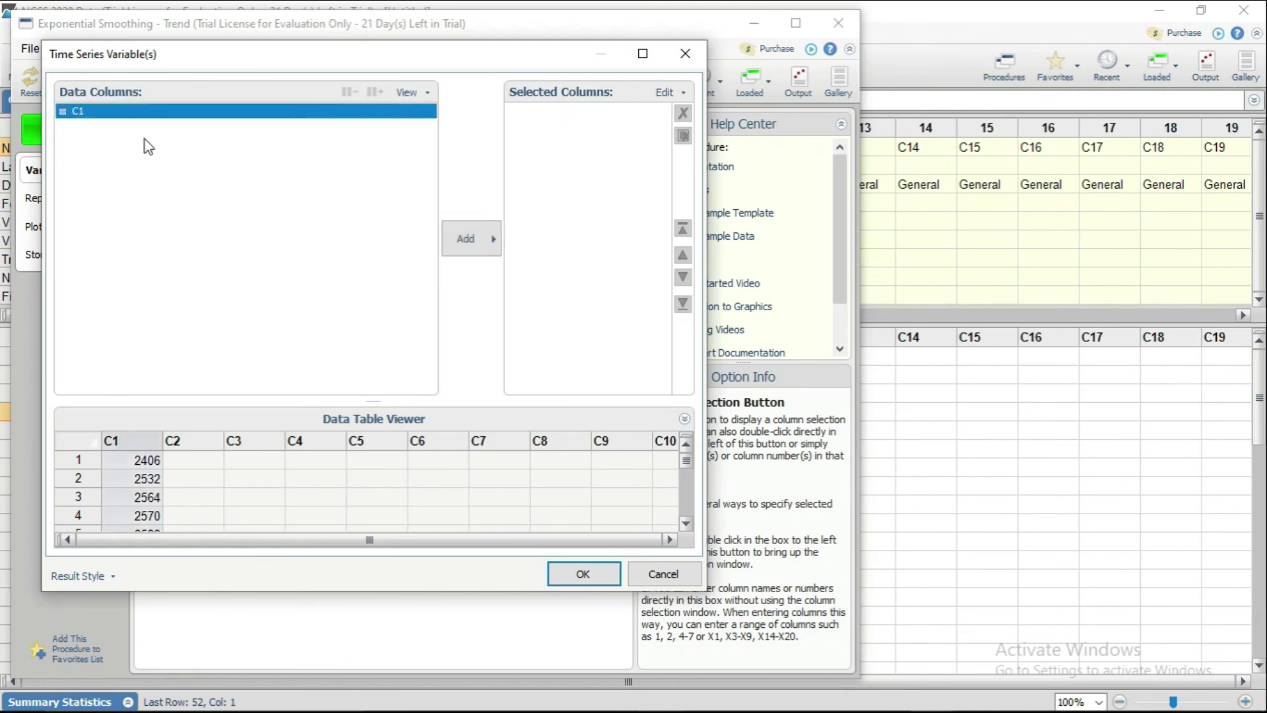
left_click(462, 237)
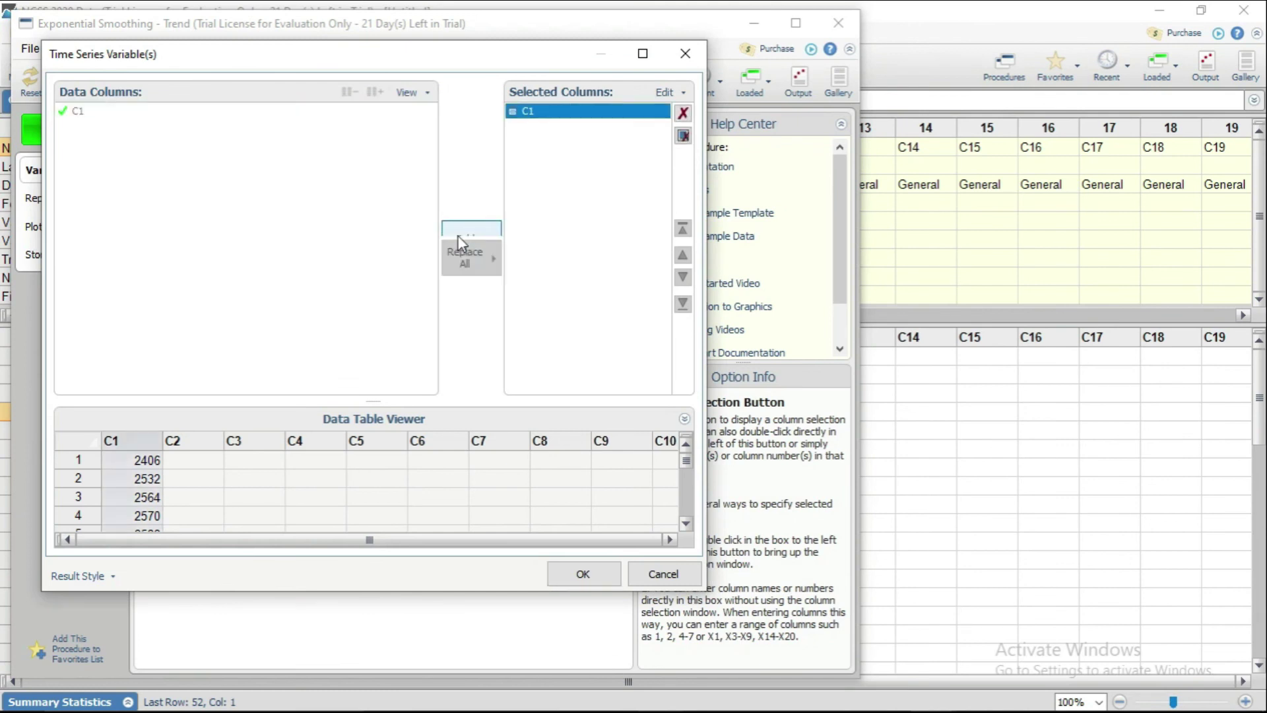
left_click(615, 571)
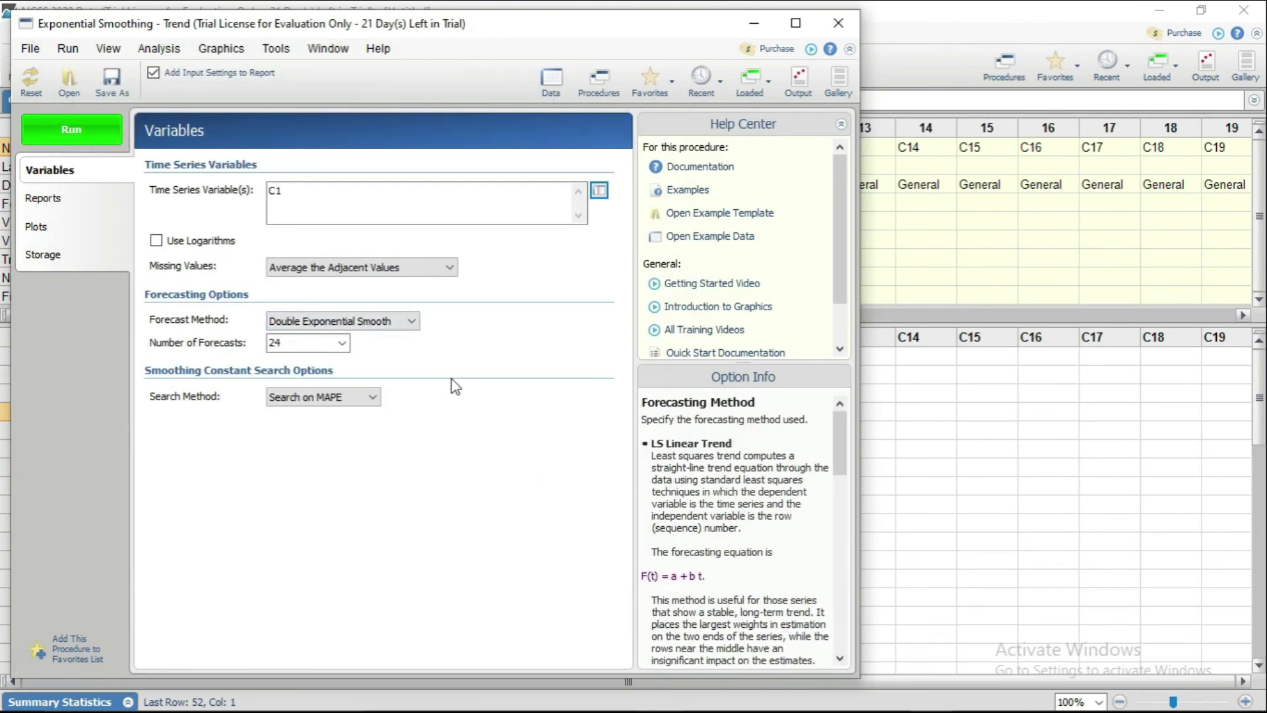
Step: Set the forecast method to Holt's Linear Trend and the smoothing constant search method to Search on MAPE
left_click(405, 322)
left_click(390, 358)
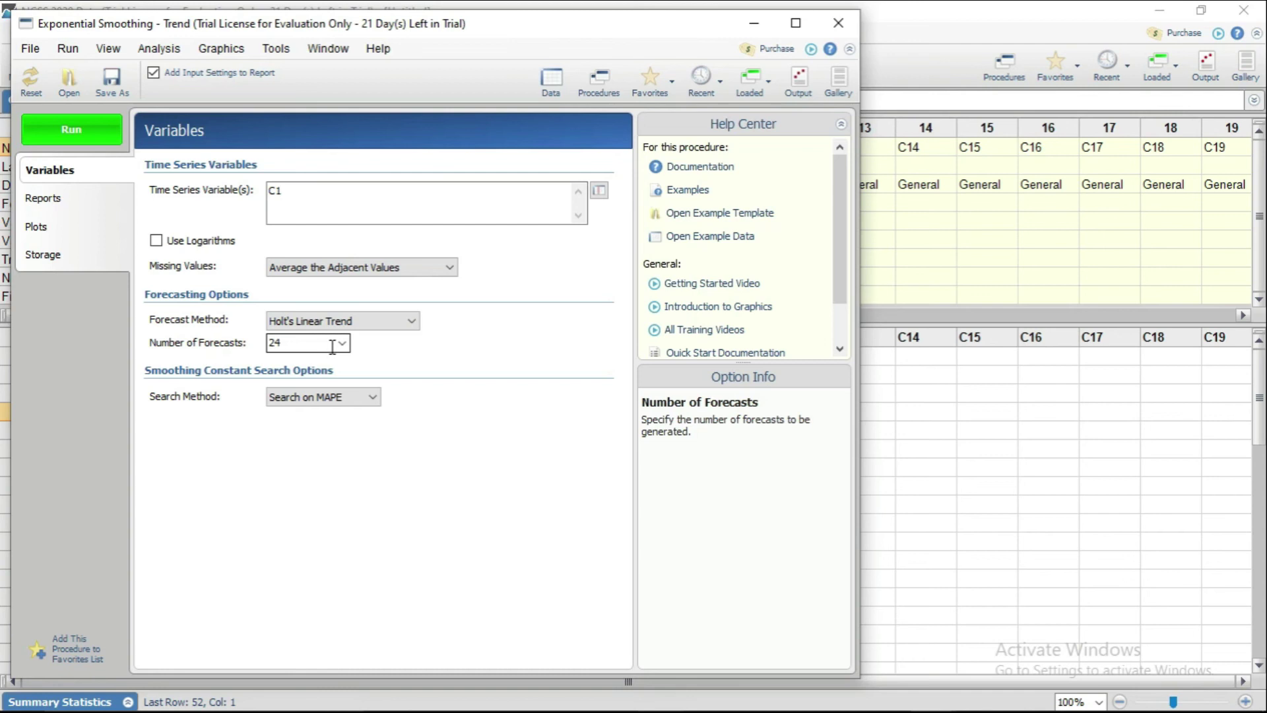
left_click(337, 402)
left_click(346, 458)
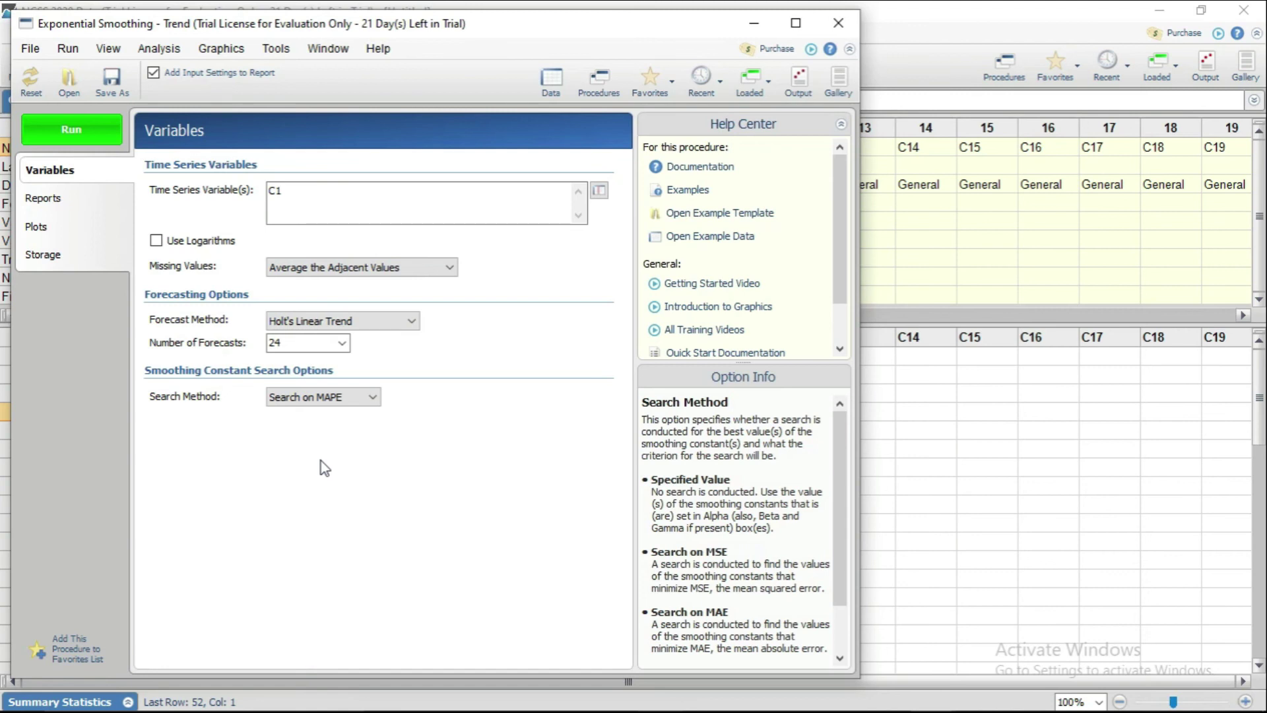
Step: Set the data storage columns to C2 for the forecasts and C3 for the residuals
left_click(45, 255)
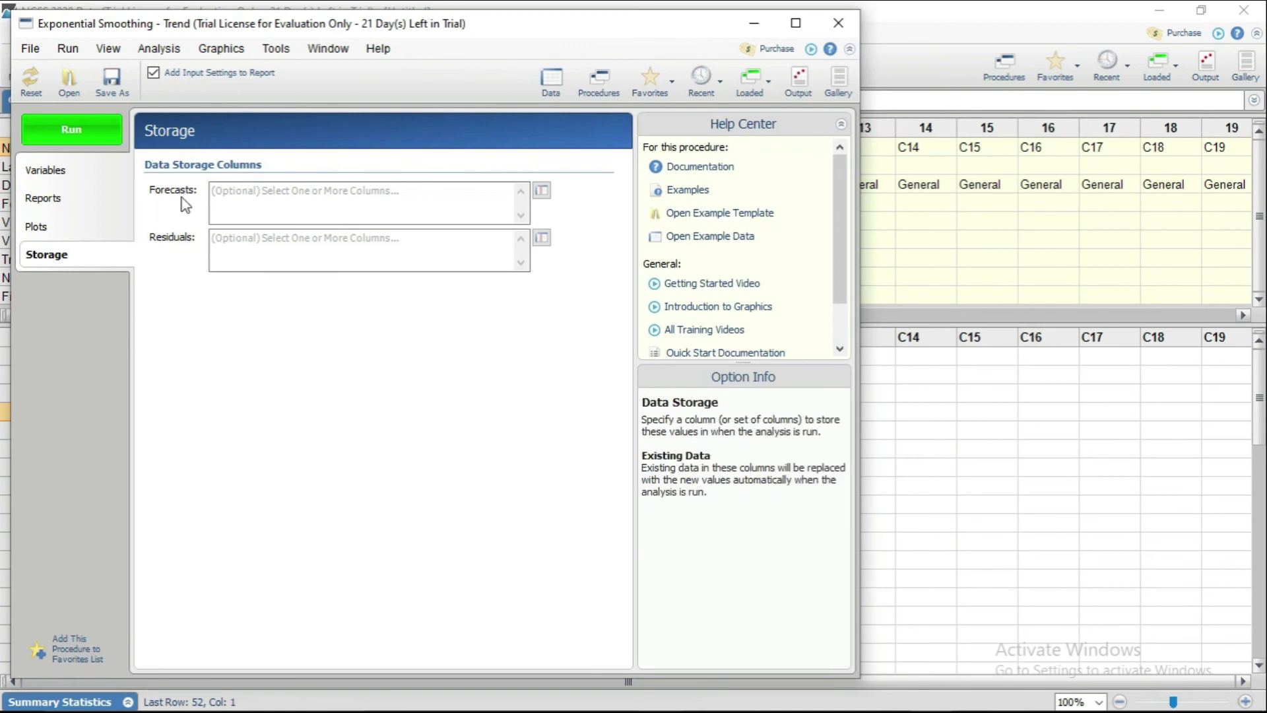
left_click(541, 192)
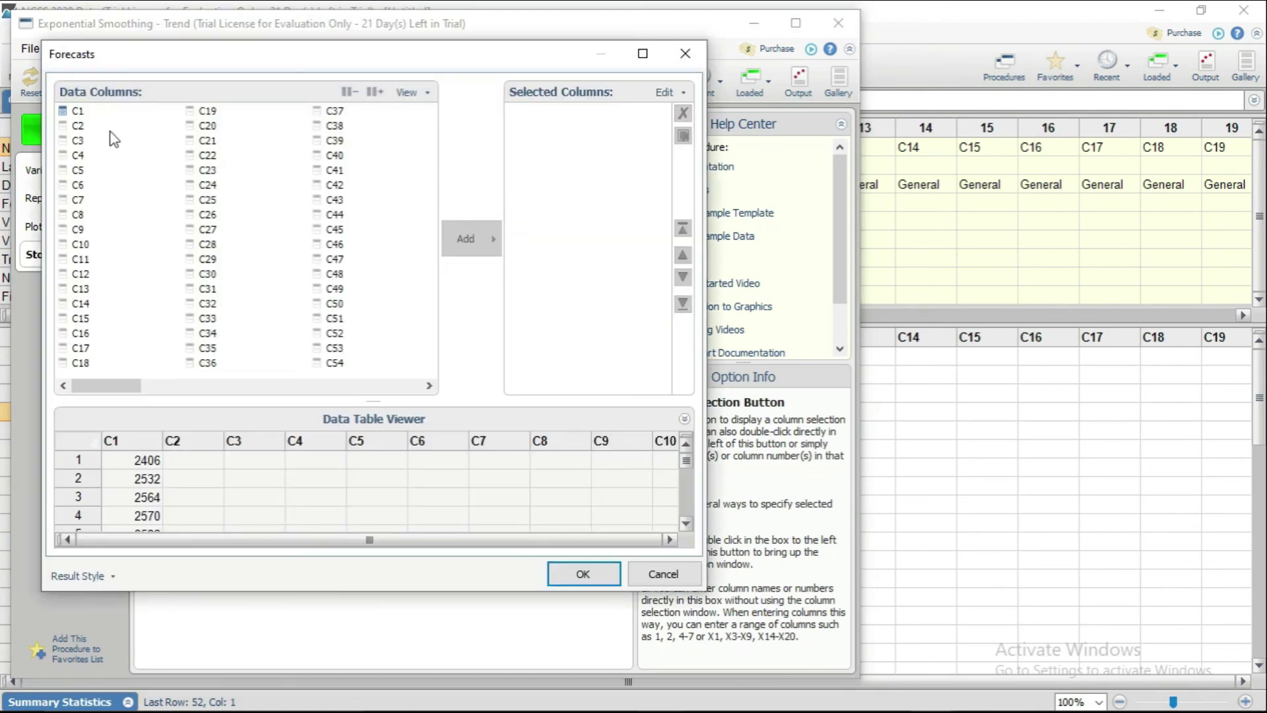
left_click(83, 126)
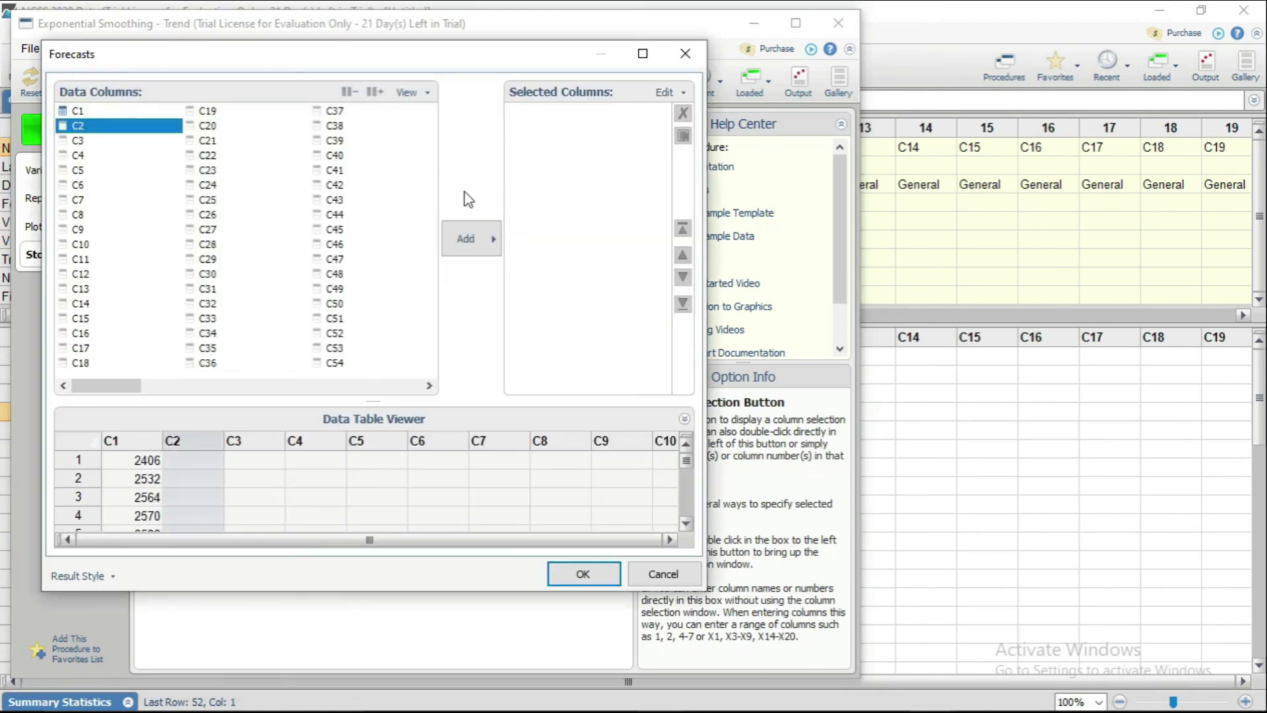
left_click(484, 239)
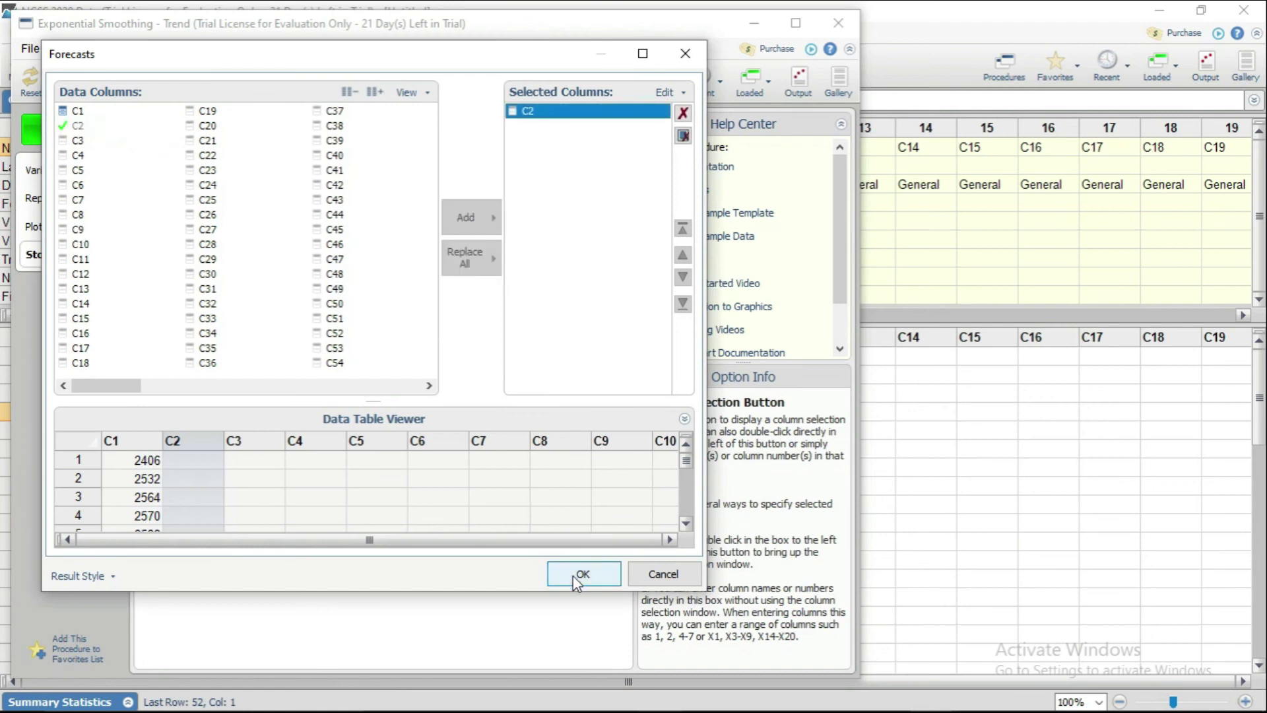
left_click(573, 576)
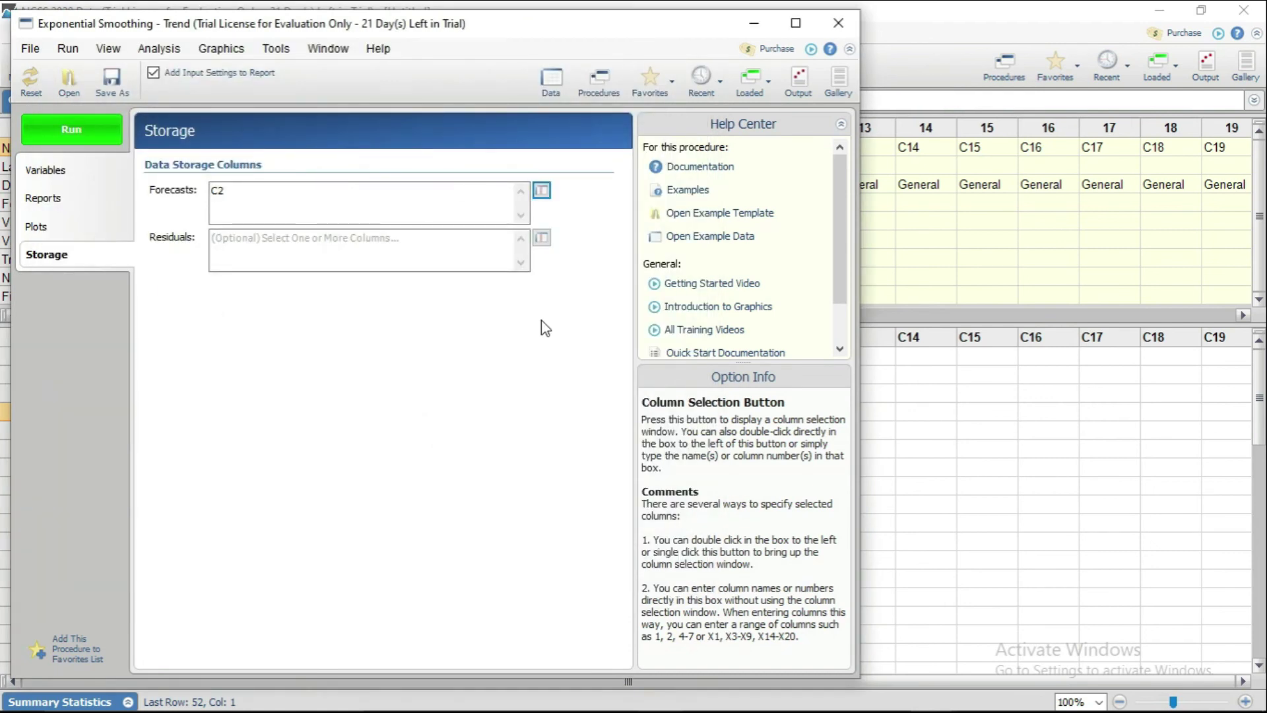
left_click(541, 237)
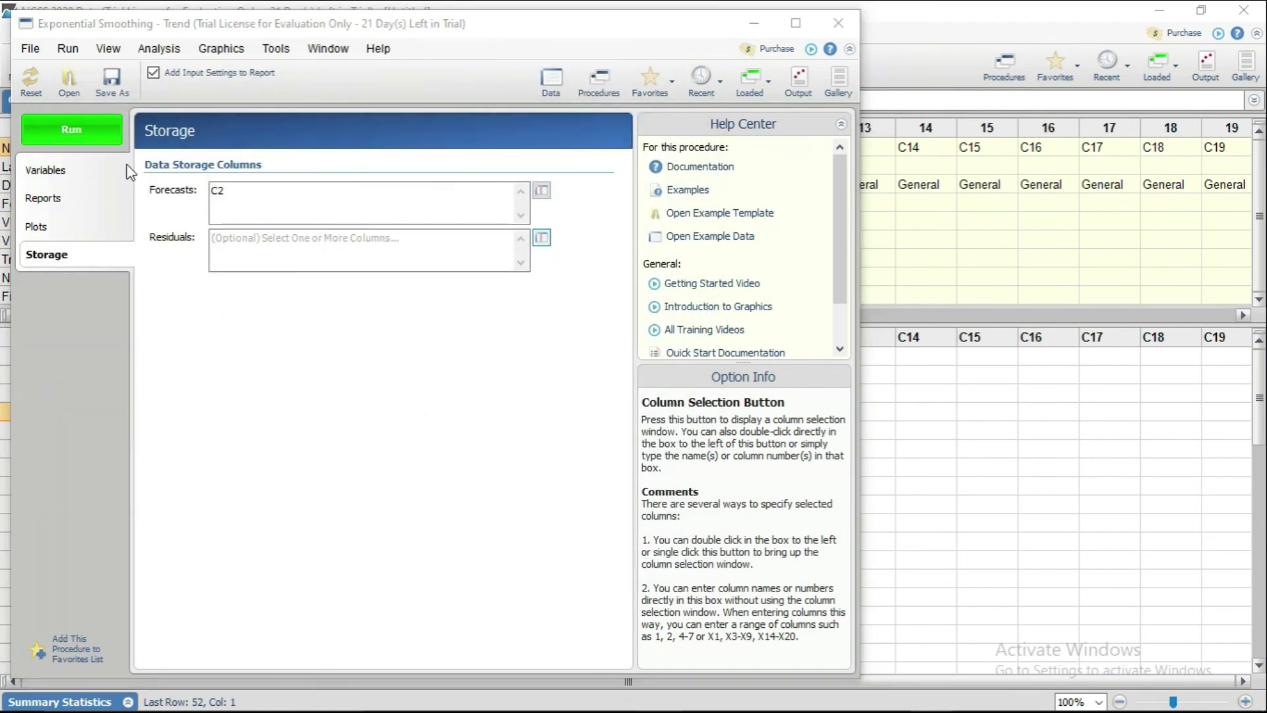
left_click(78, 140)
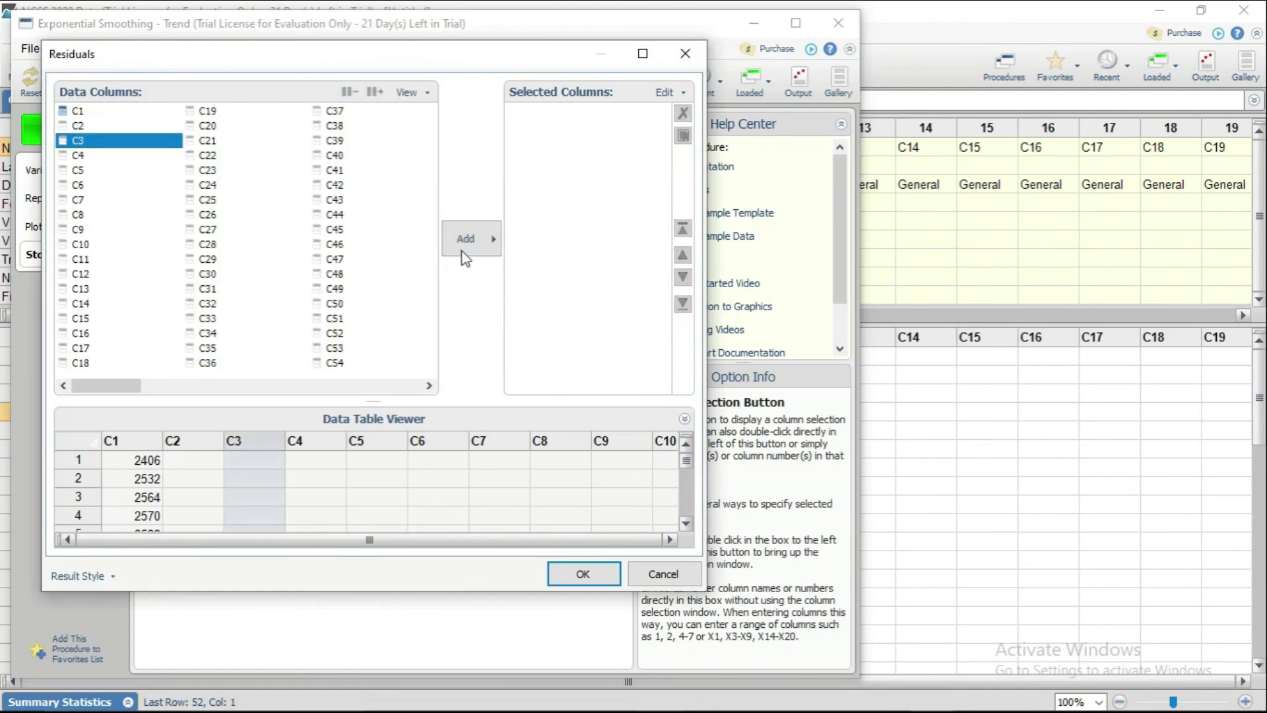
left_click(466, 251)
left_click(597, 569)
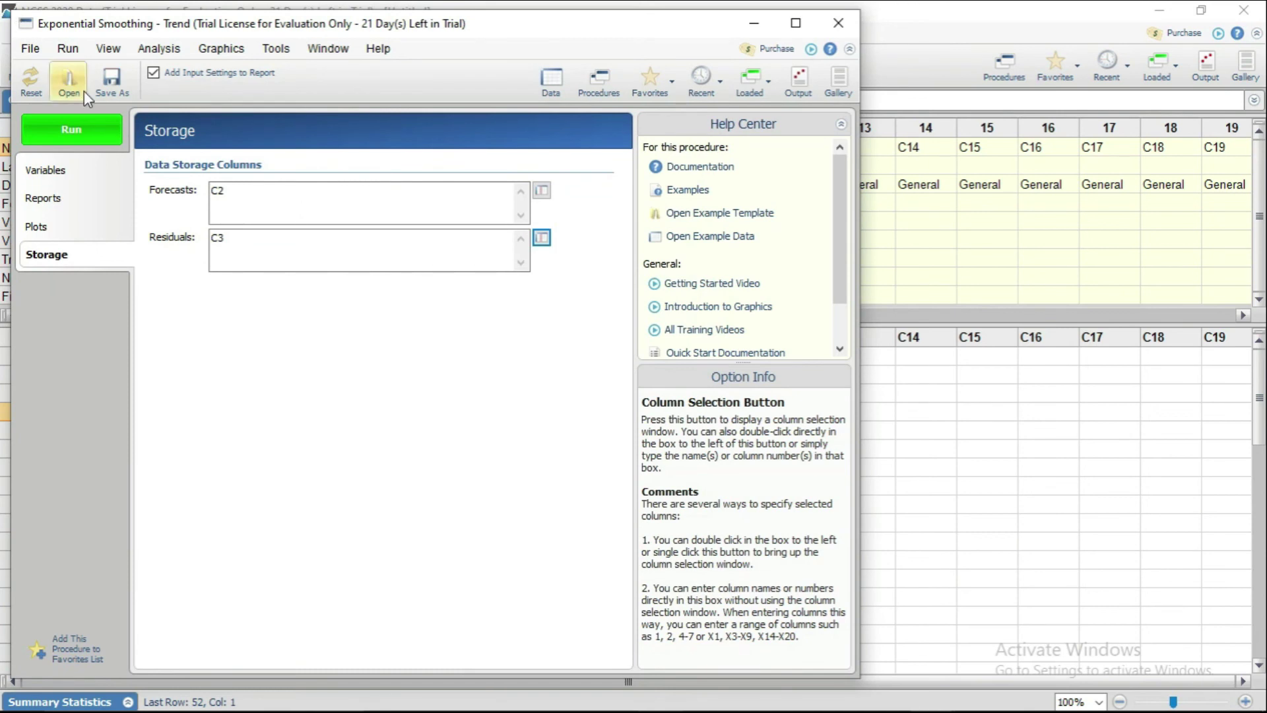
Step: Run the trend procedure, review its summary, plots and forecasts in the report, and return to the data table
left_click(89, 119)
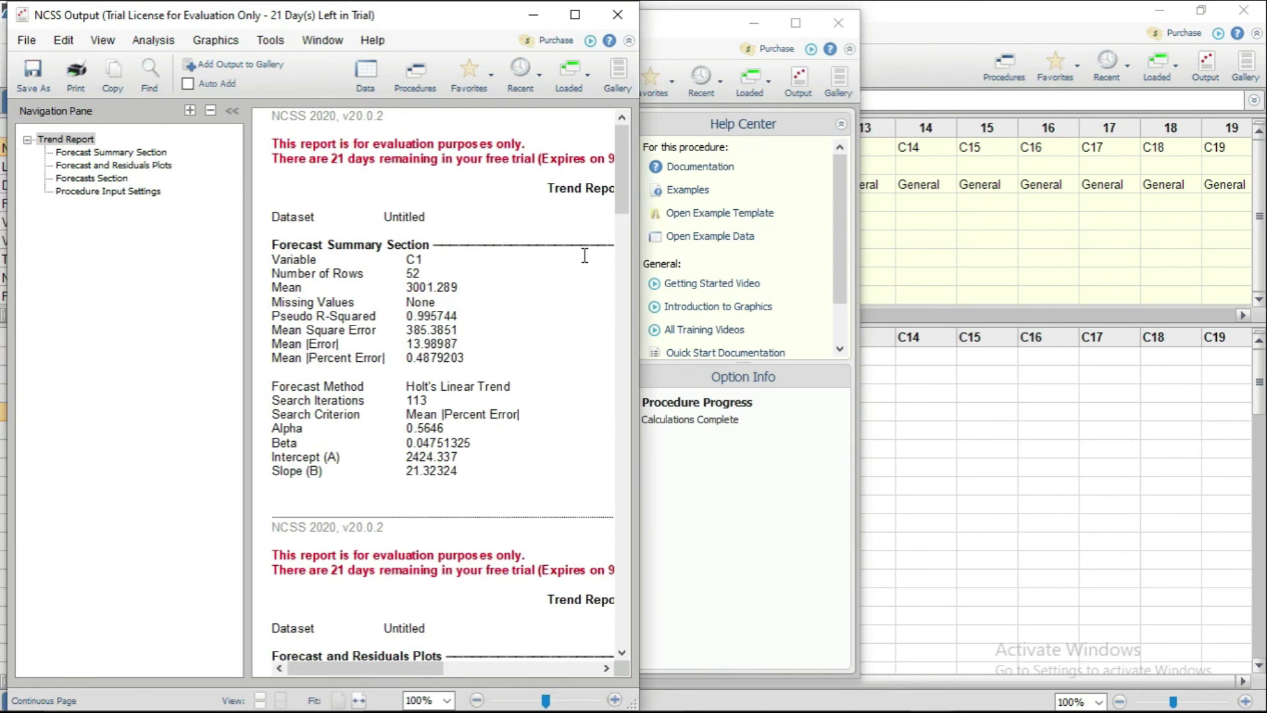
left_click(575, 15)
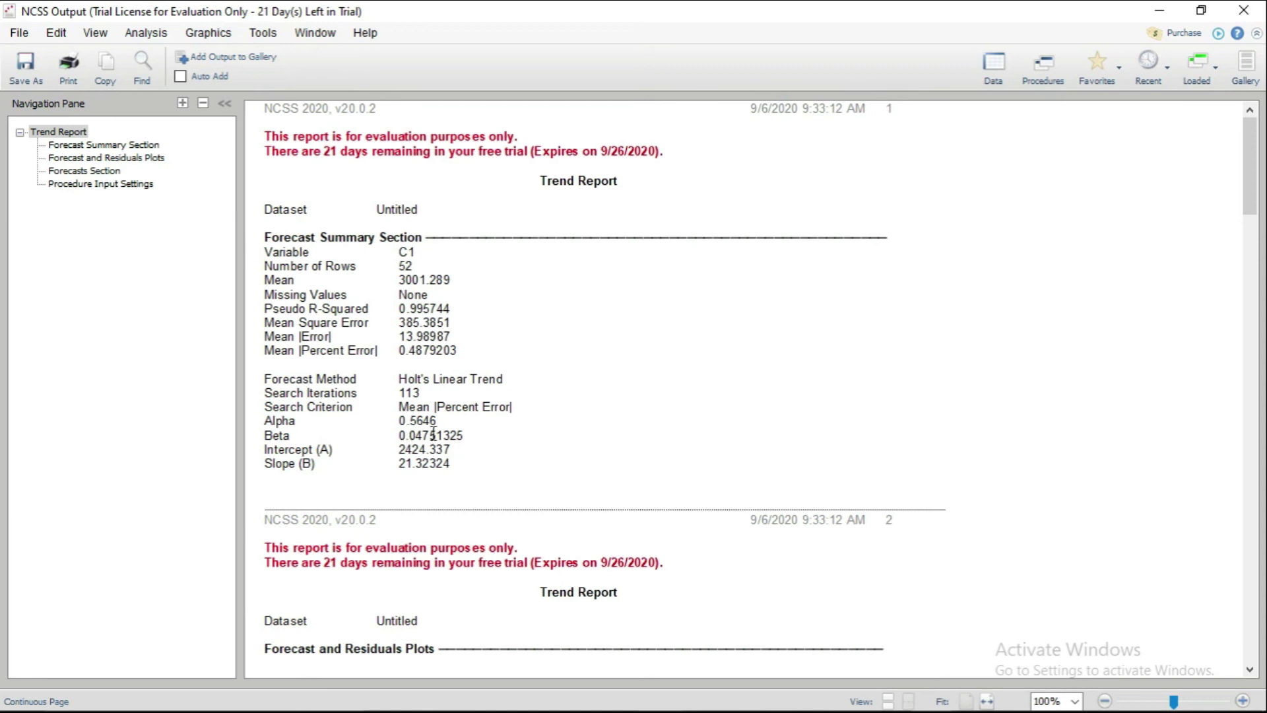
scroll(653, 303, "down", 10)
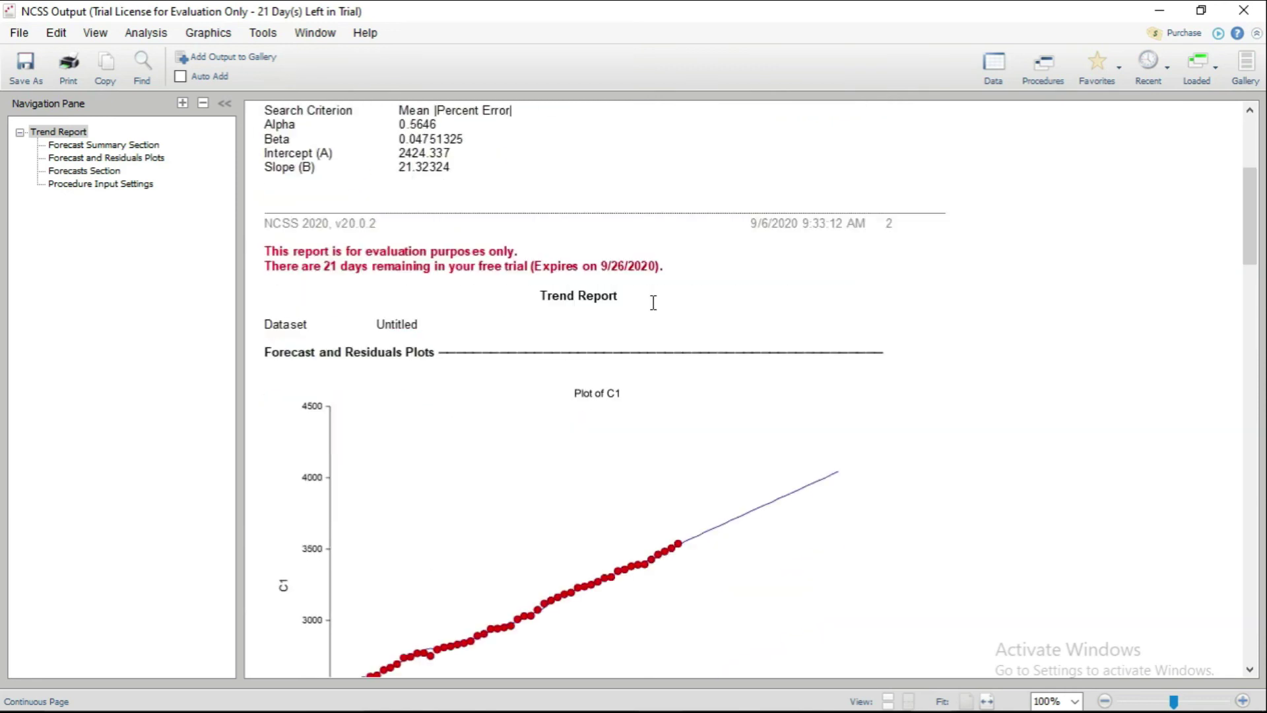
scroll(653, 302, "down", 1)
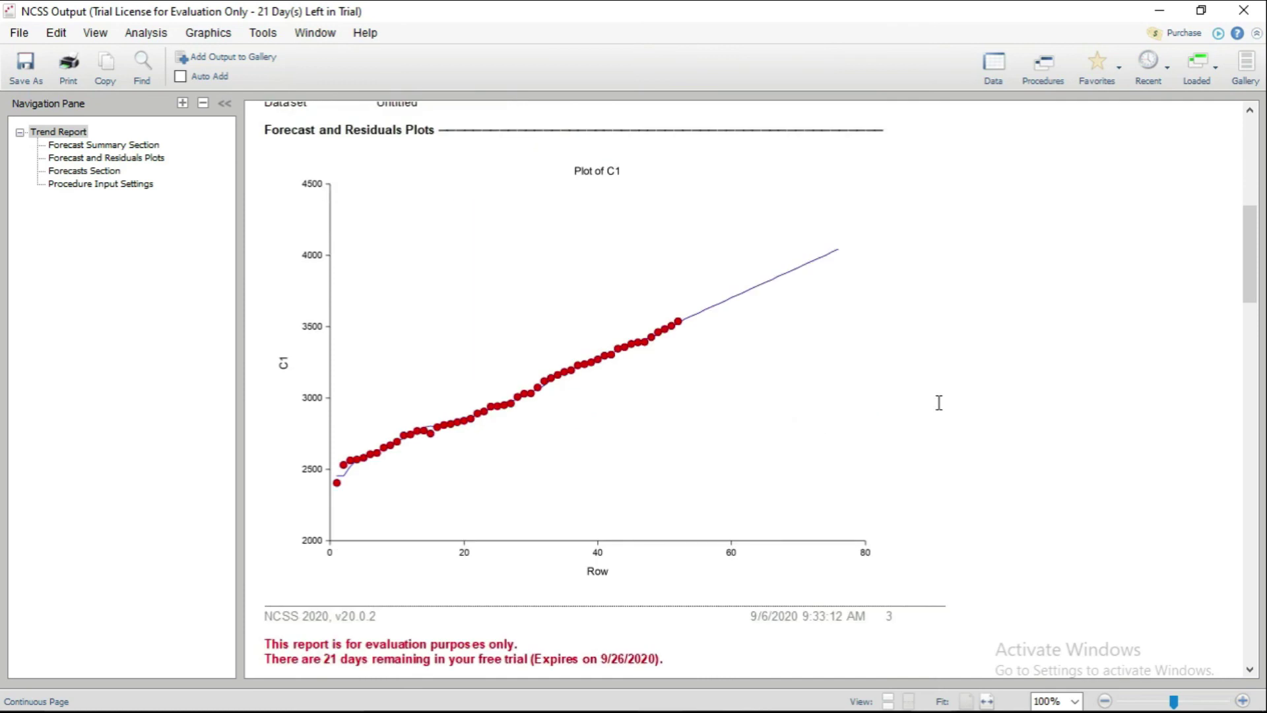
scroll(939, 403, "down", 6)
scroll(941, 402, "down", 10)
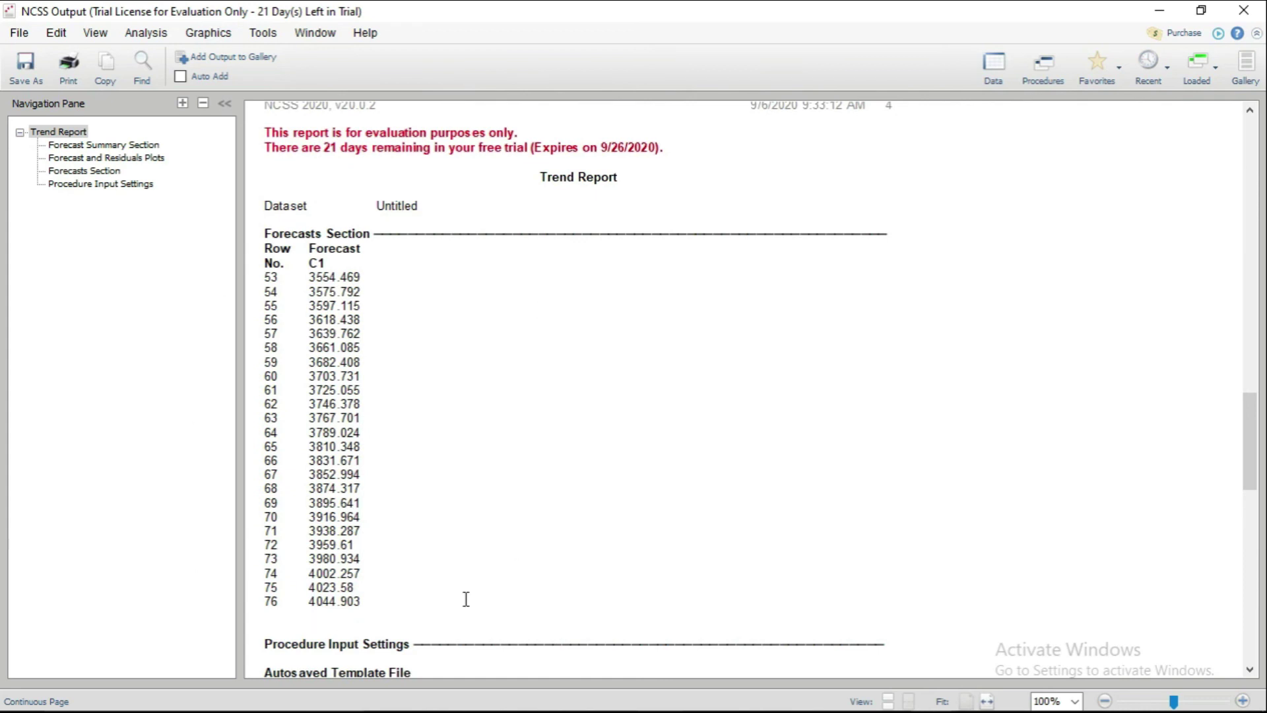
scroll(529, 515, "down", 4)
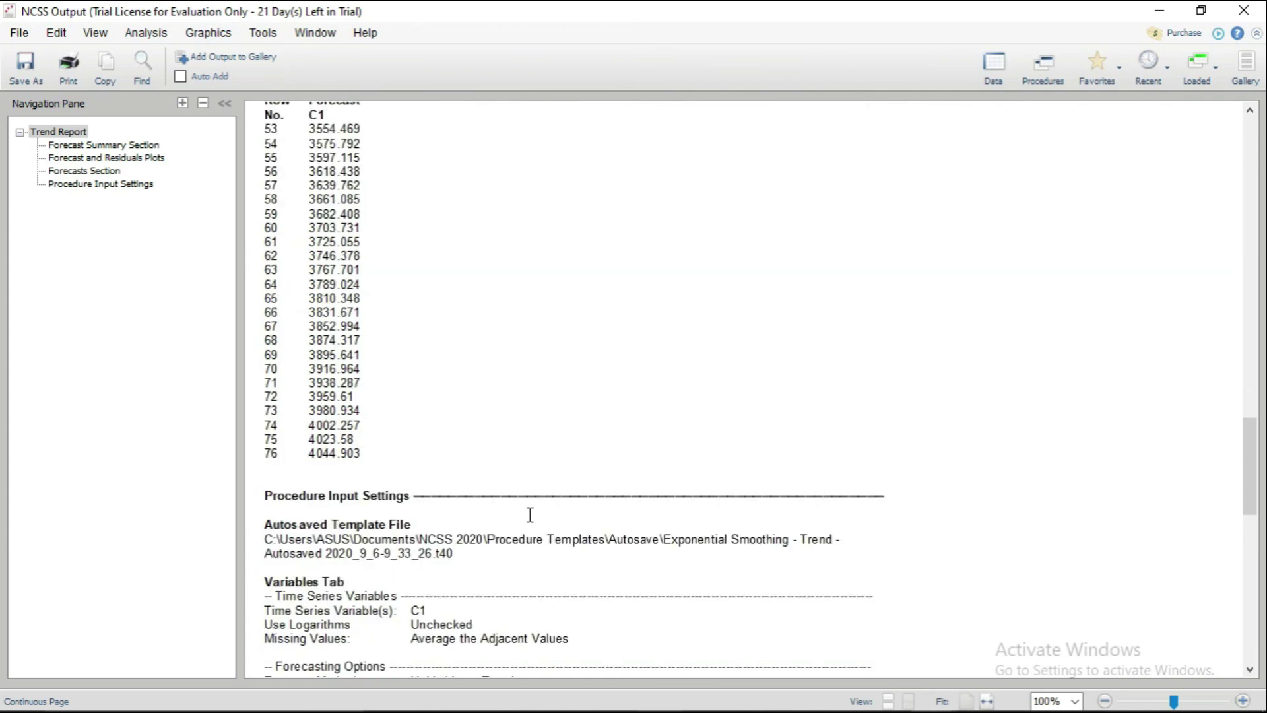
scroll(530, 515, "up", 4)
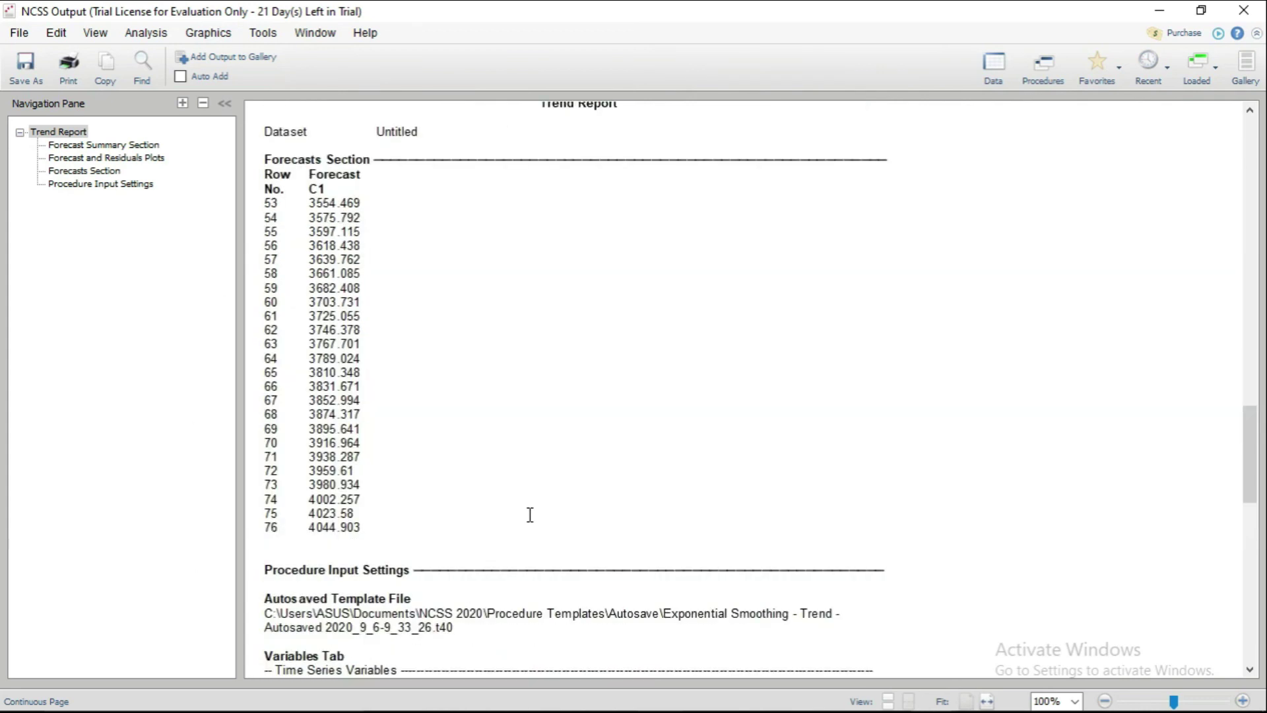
left_click(1243, 10)
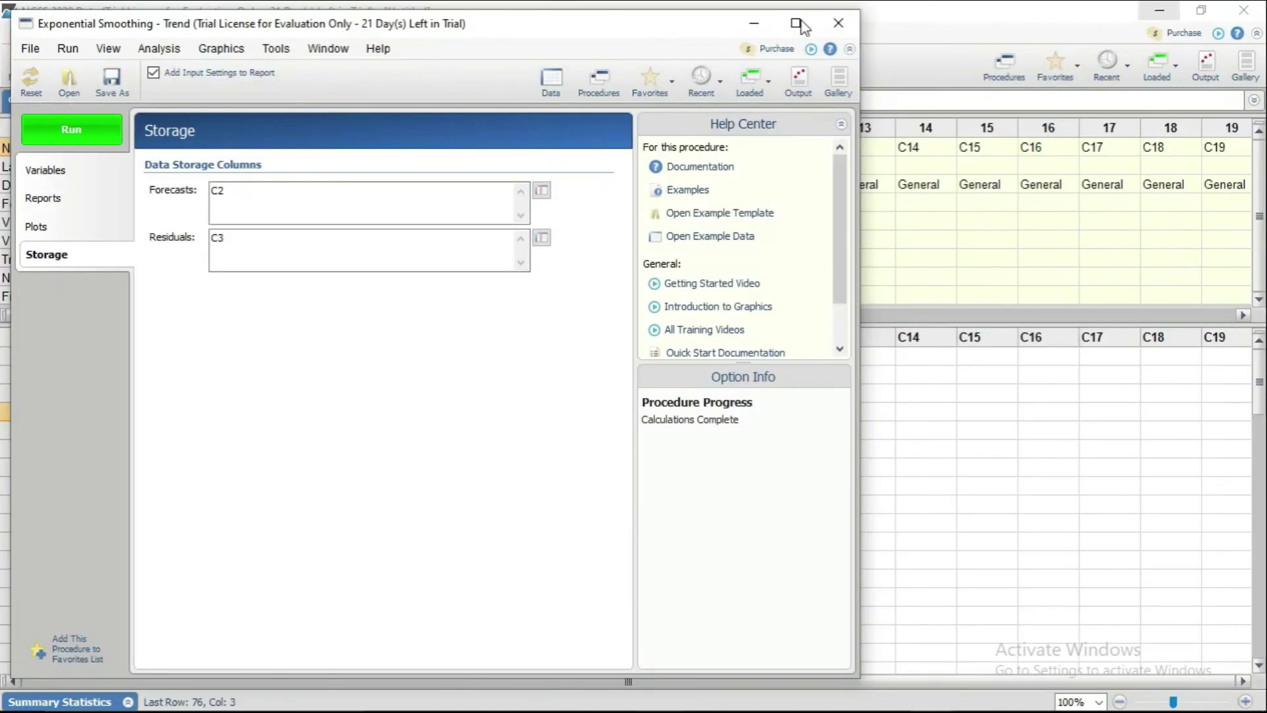
left_click(754, 24)
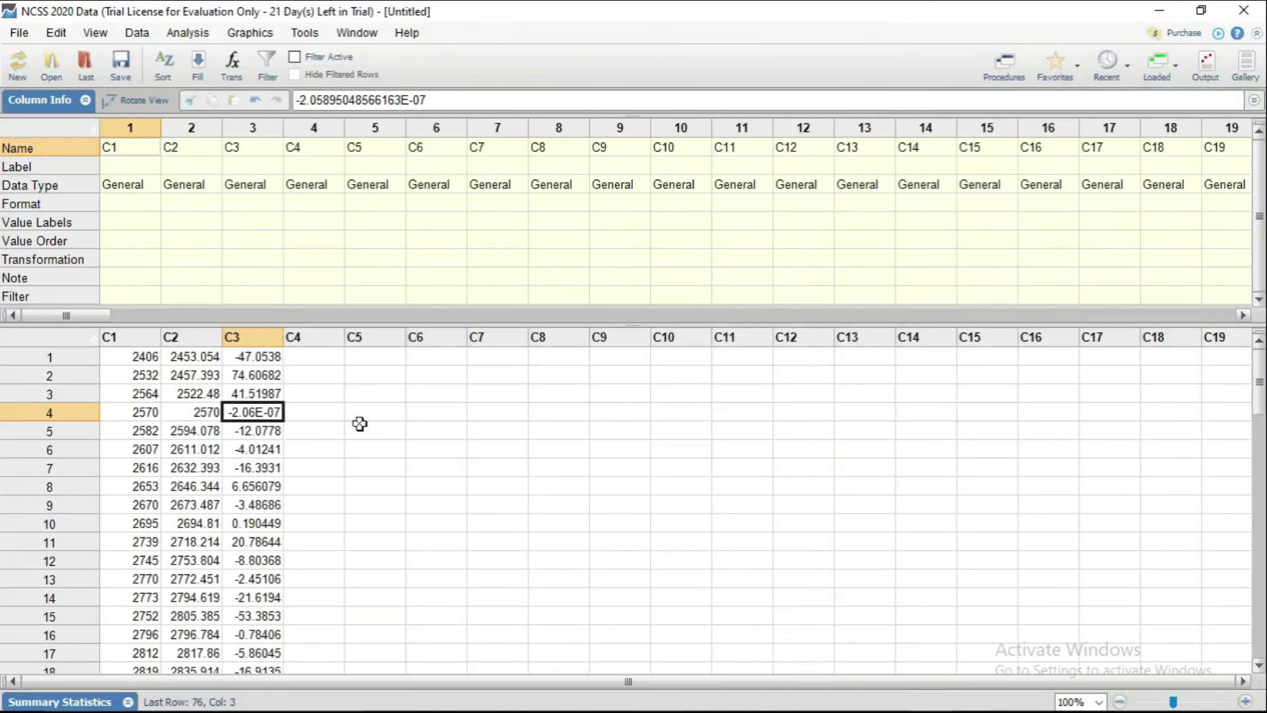
scroll(359, 424, "down", 1)
scroll(359, 424, "up", 1)
left_click(558, 596)
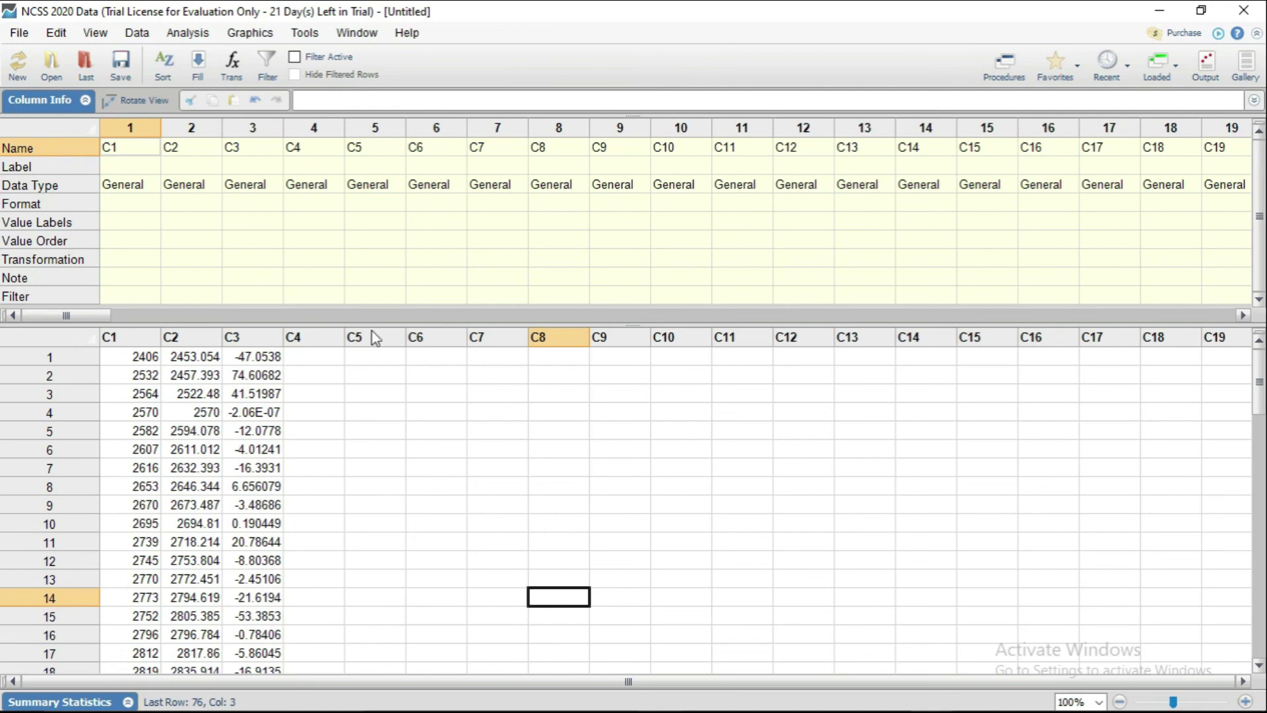
key("Up")
key("Up")
key("Up")
key("Up")
Step: Reopen the Exponential Smoothing - Trend procedure and set the forecast method to Double Exponential Smooth
left_click(196, 36)
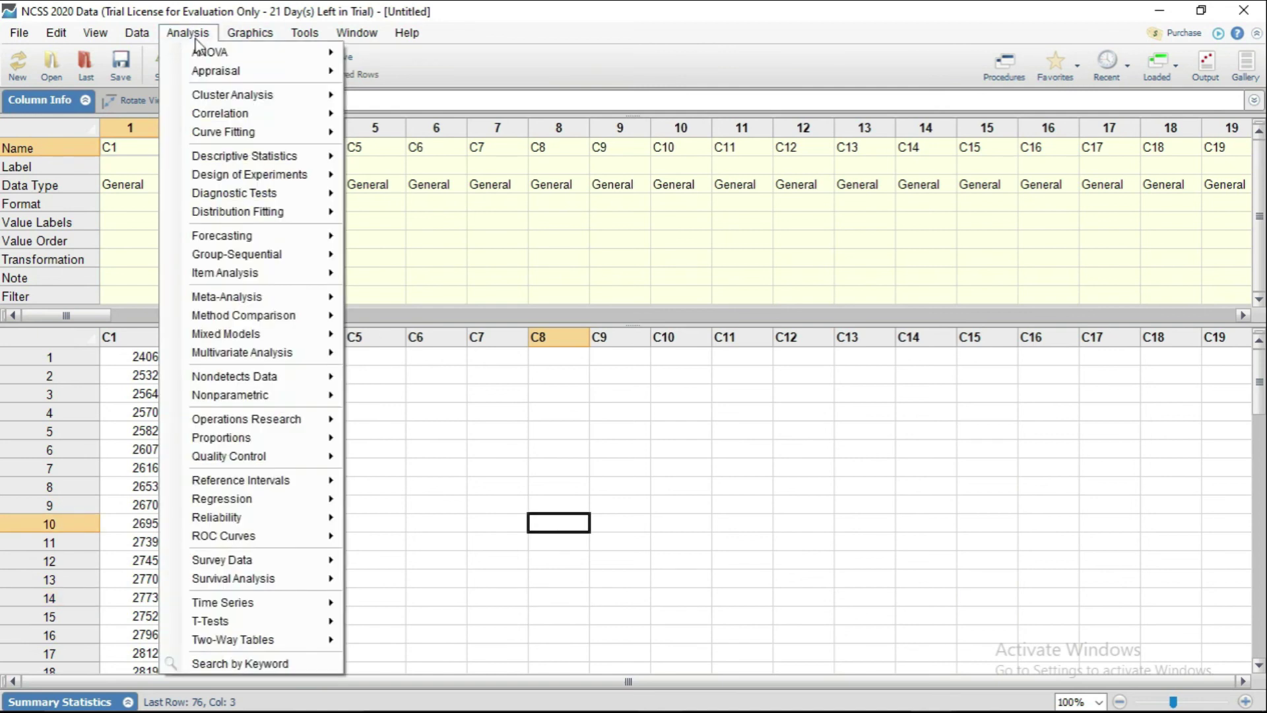
mouse_move(246, 239)
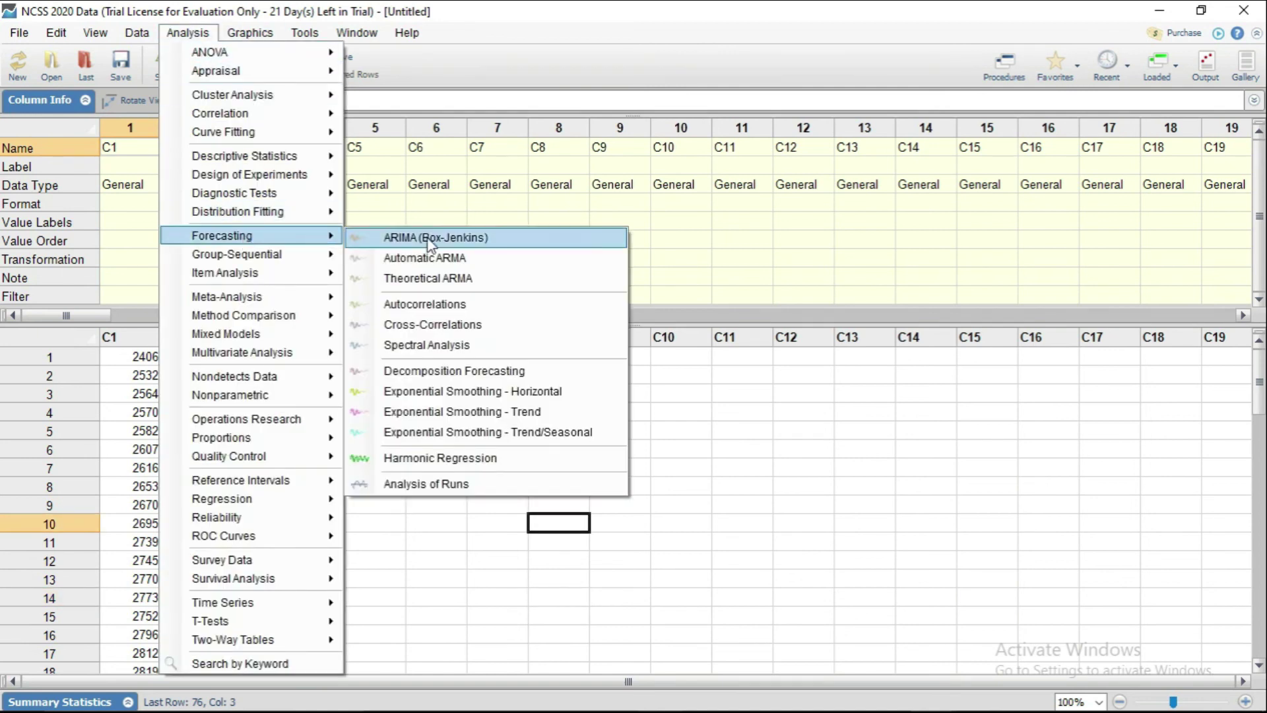
left_click(484, 417)
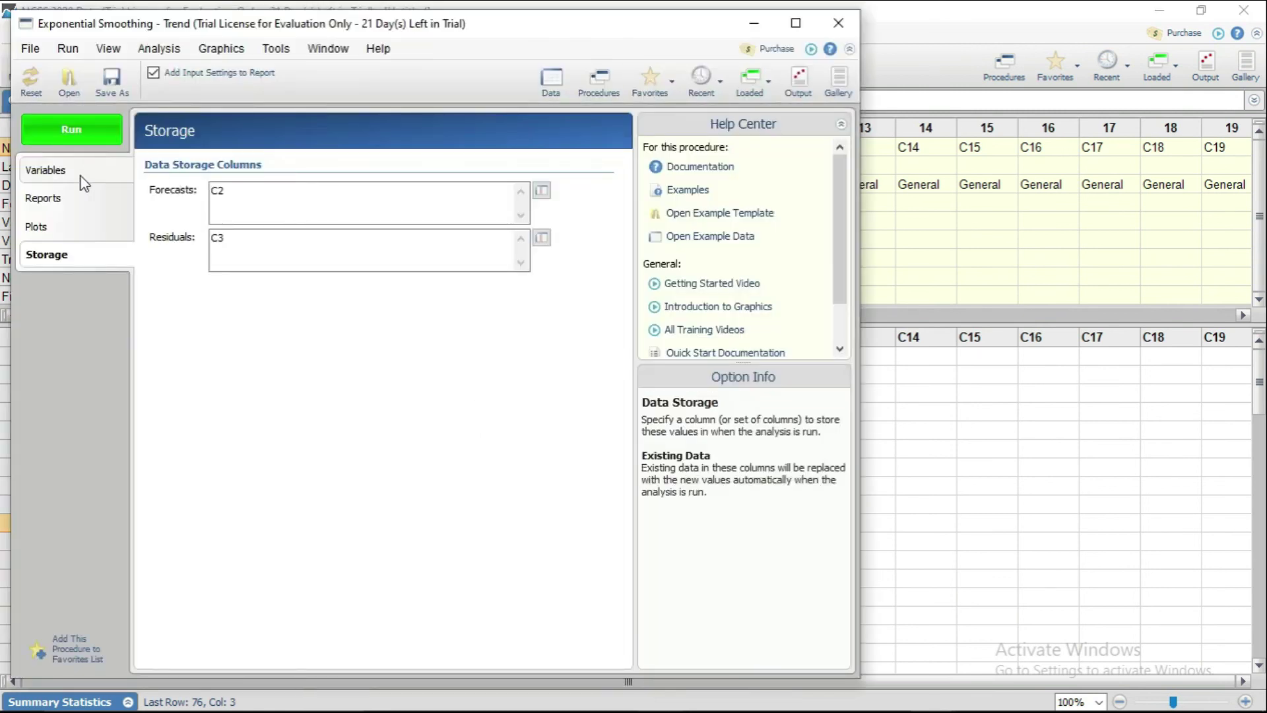
left_click(82, 175)
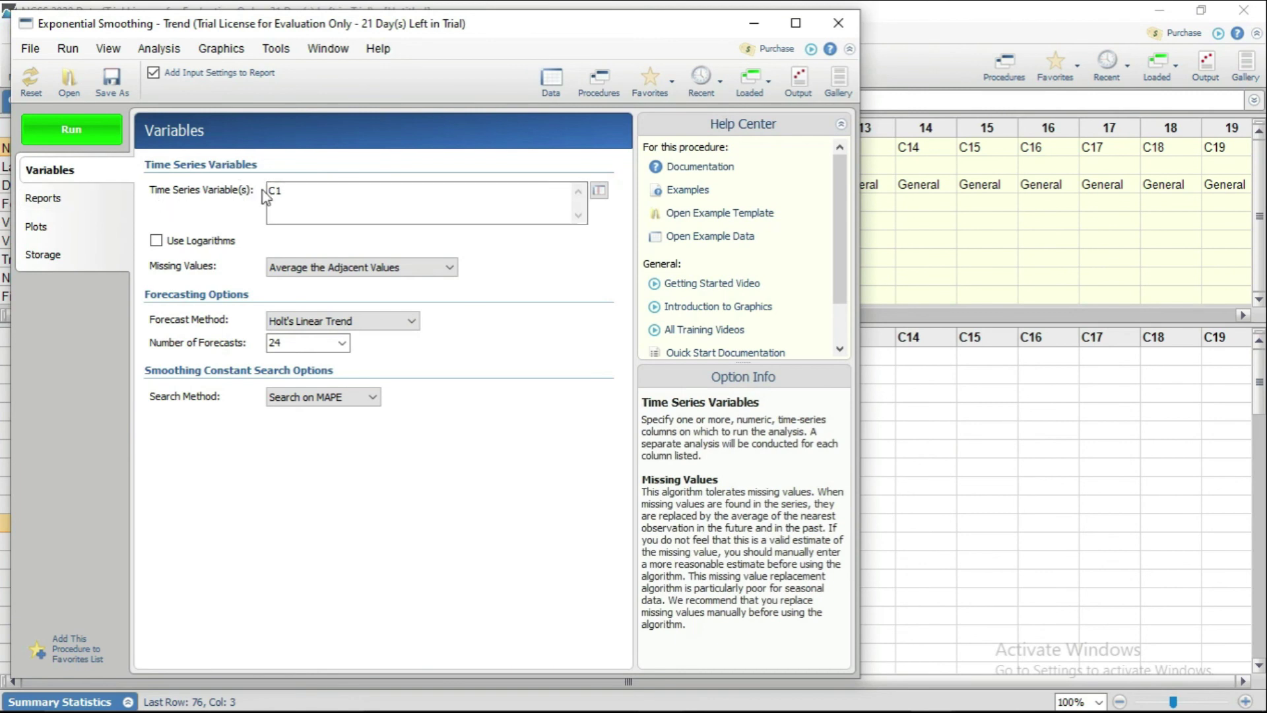
left_click(345, 323)
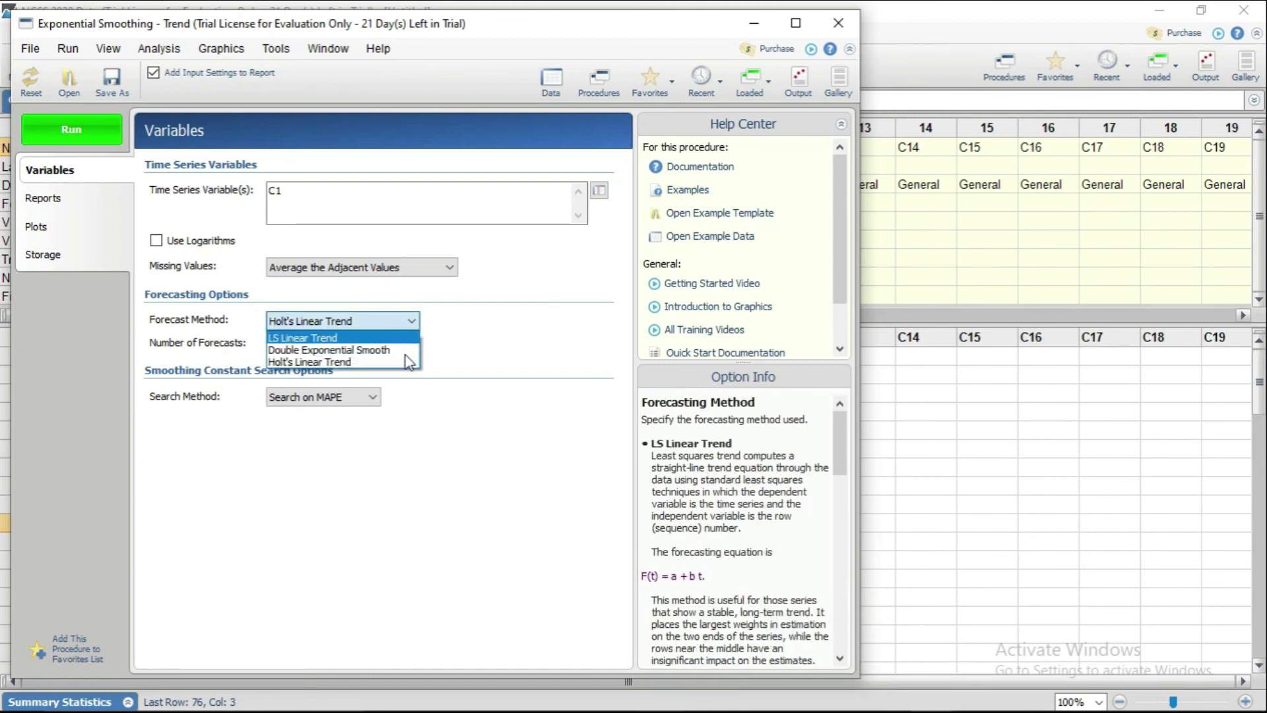
left_click(405, 355)
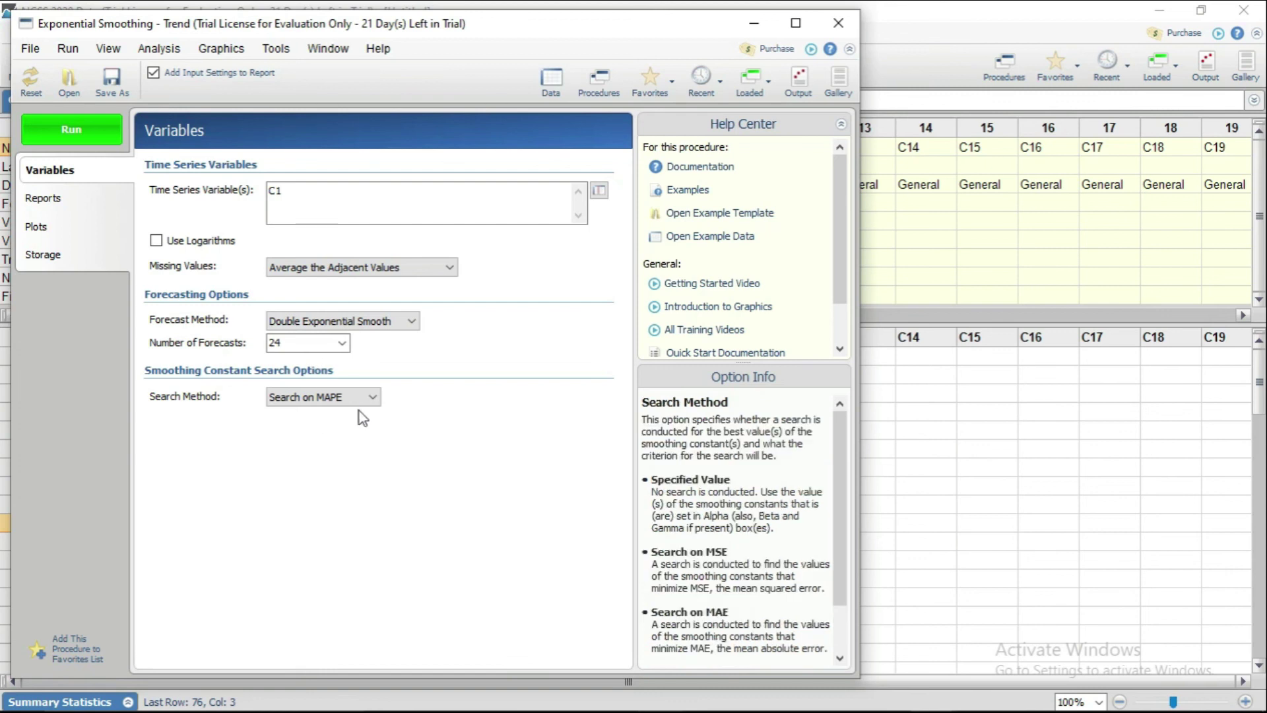
Step: Replace the storage column for the forecasts with C4
left_click(76, 256)
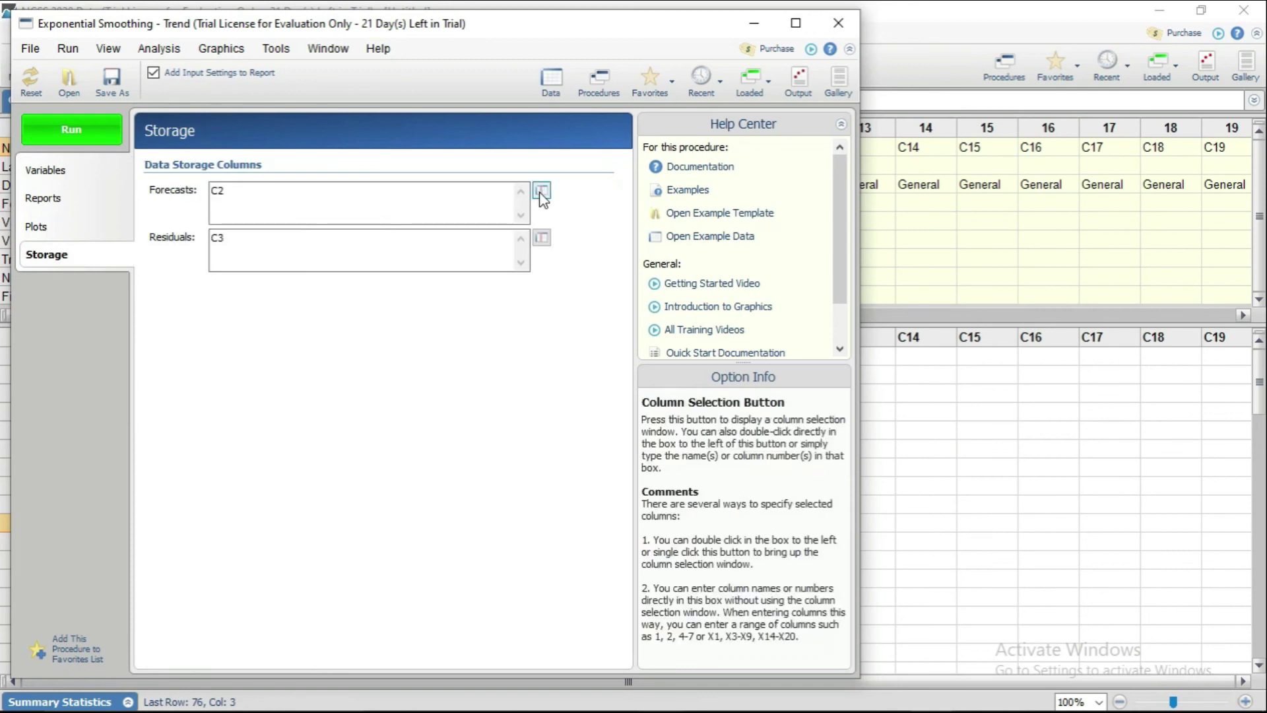
left_click(542, 192)
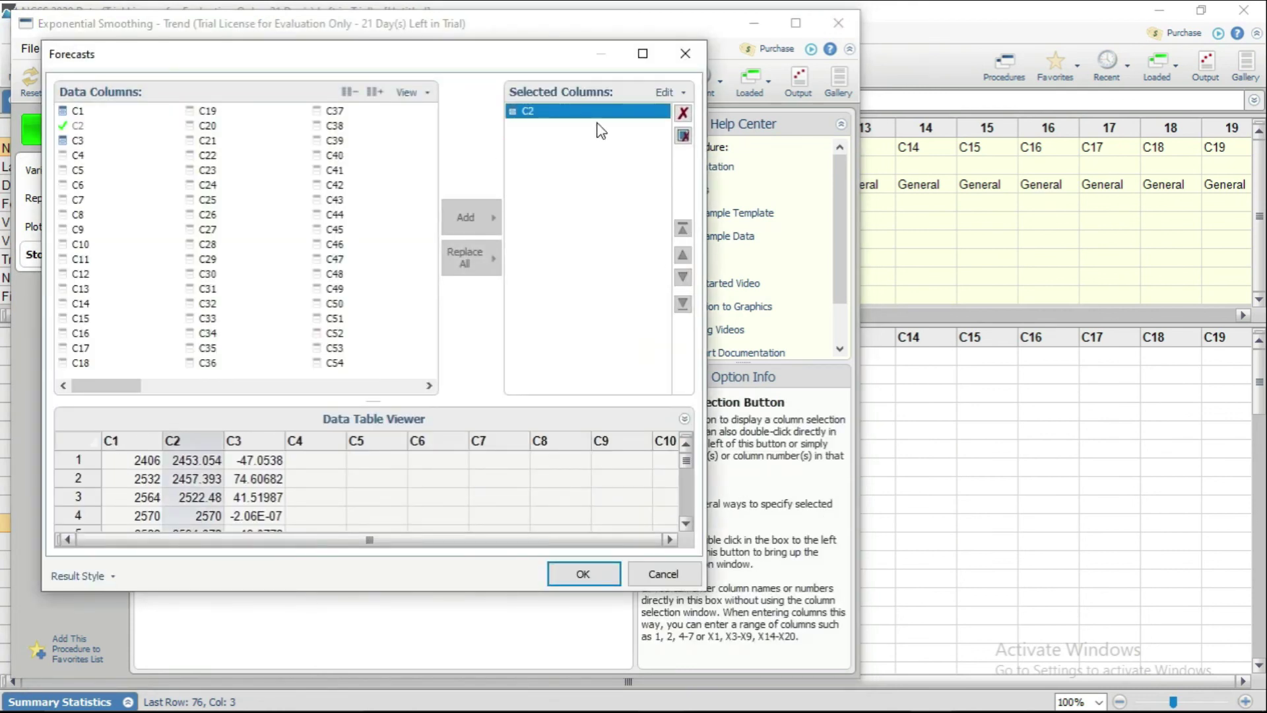
left_click(683, 115)
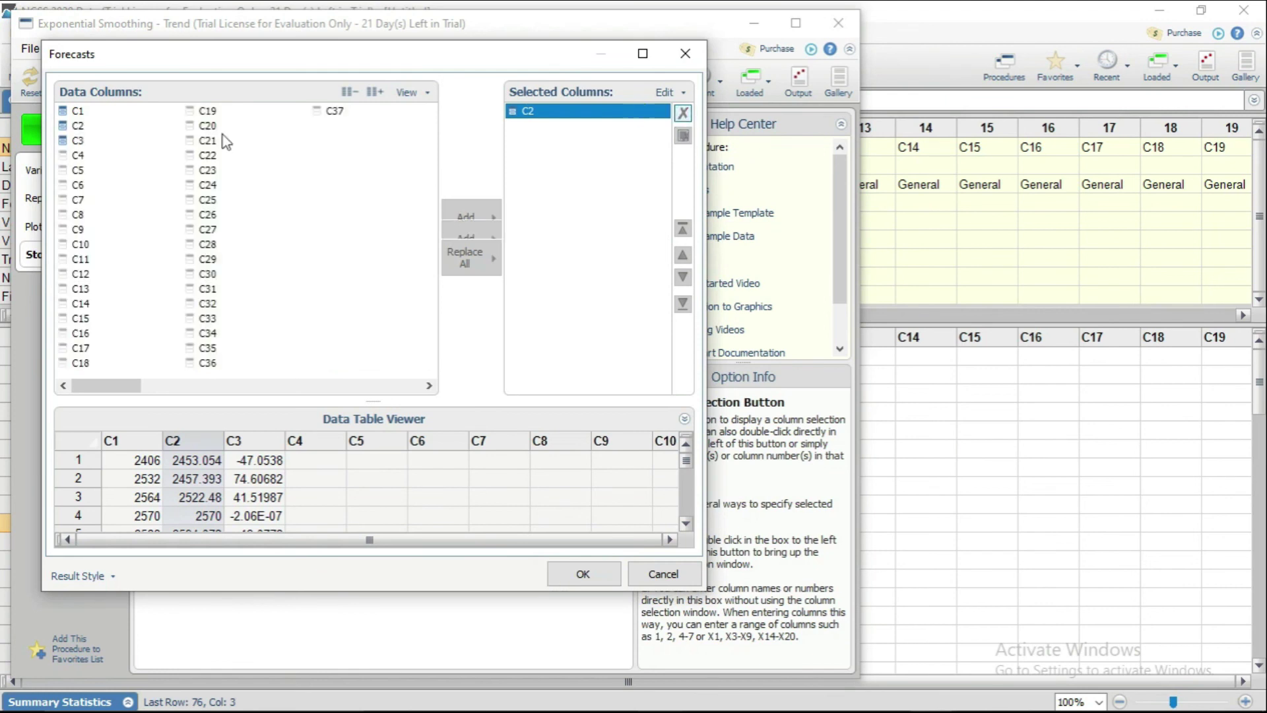
left_click(80, 157)
left_click(450, 248)
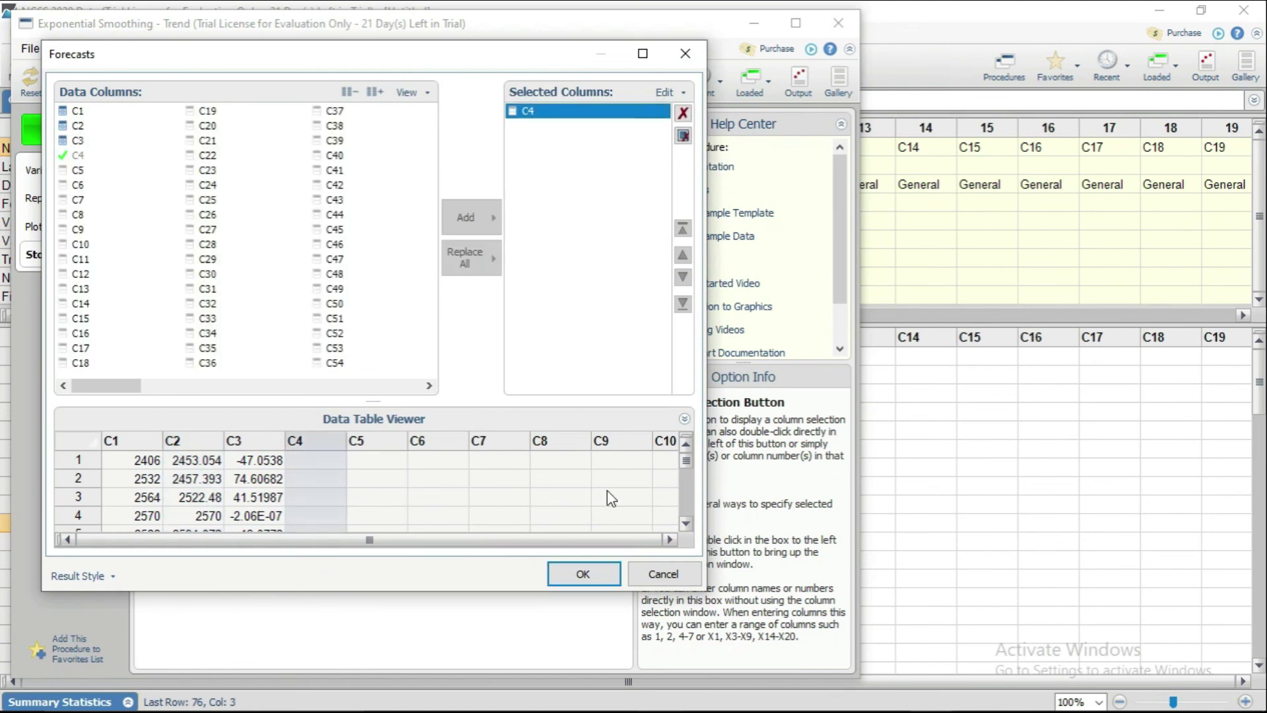
left_click(584, 574)
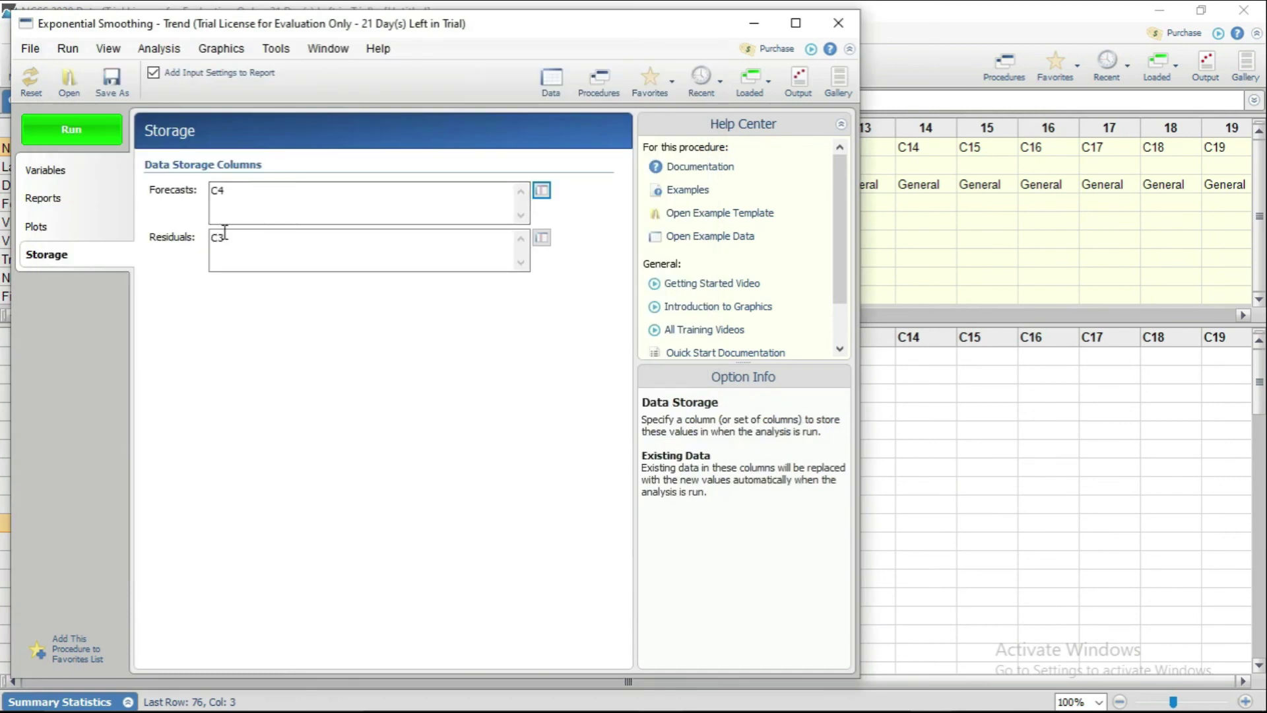
Step: Replace the storage column for the residuals with C5
left_click(544, 239)
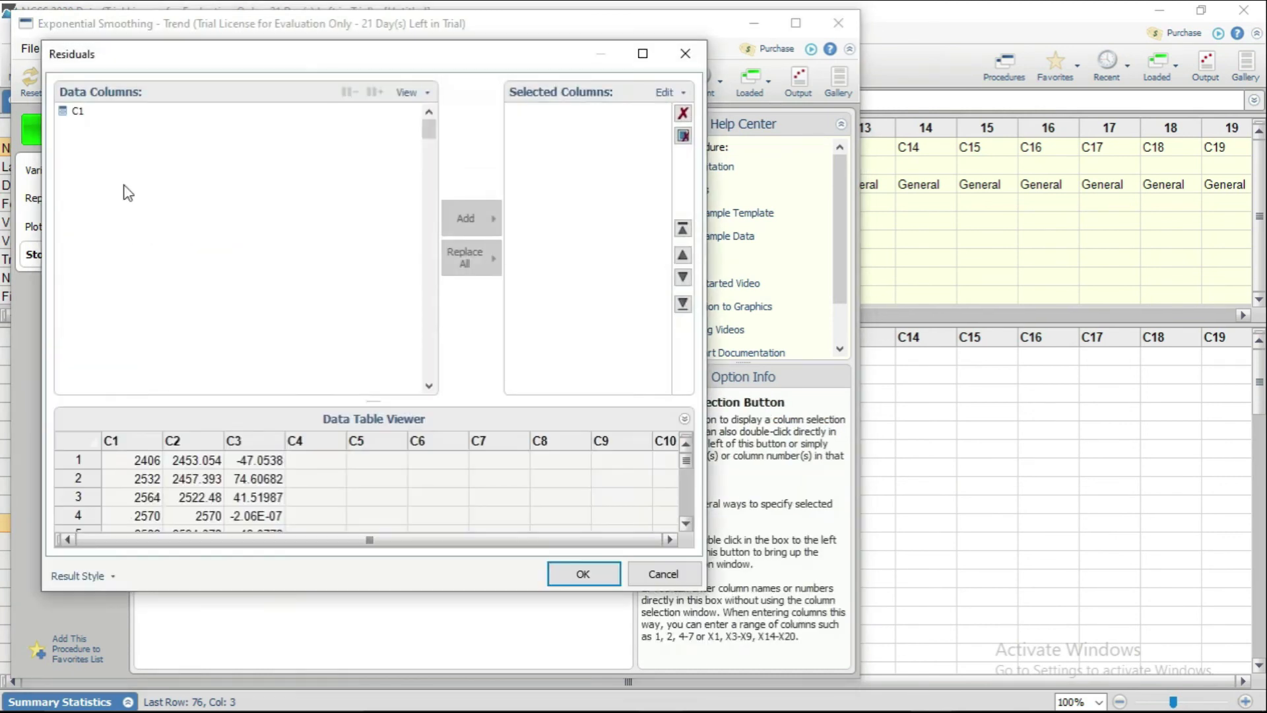
left_click(683, 113)
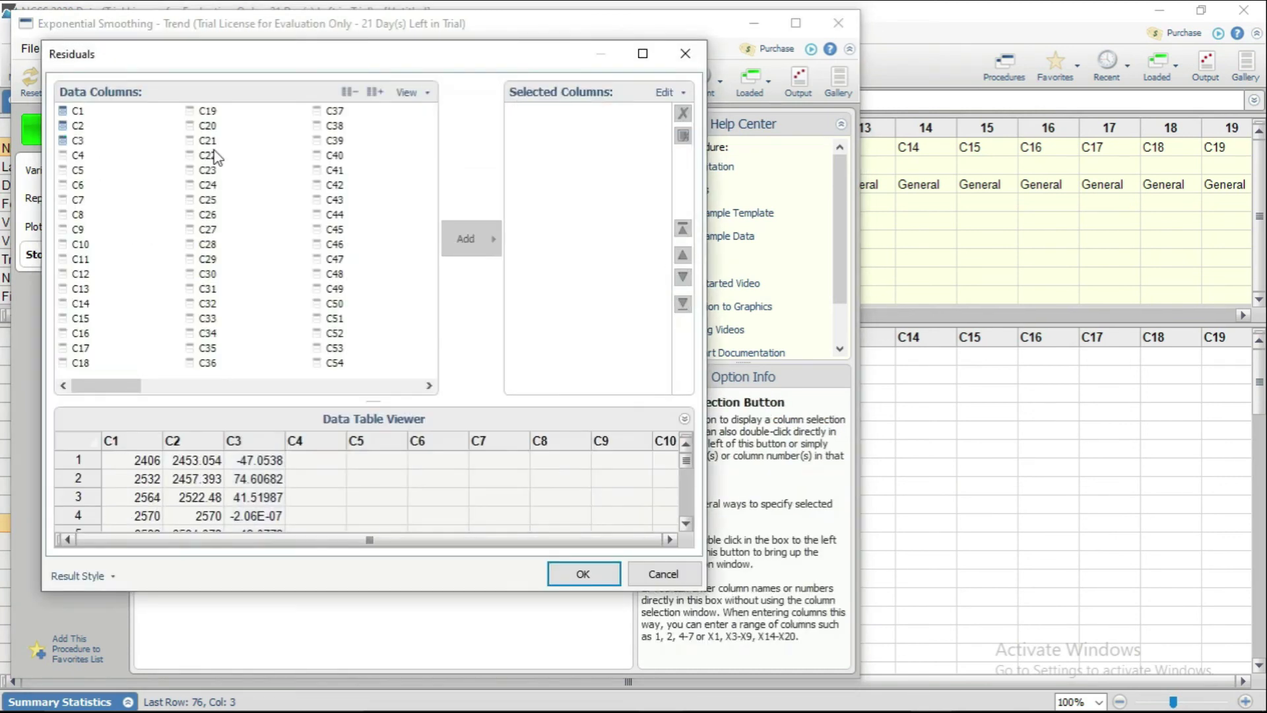
left_click(80, 171)
left_click(484, 236)
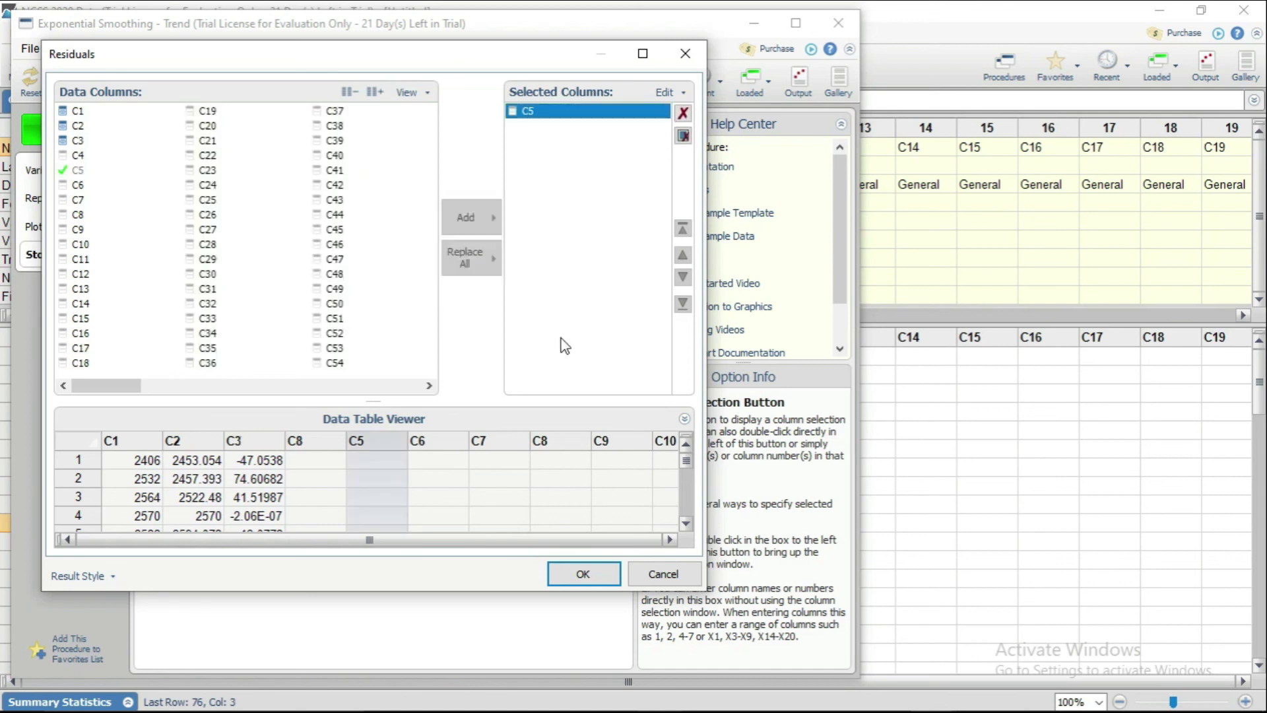
left_click(581, 575)
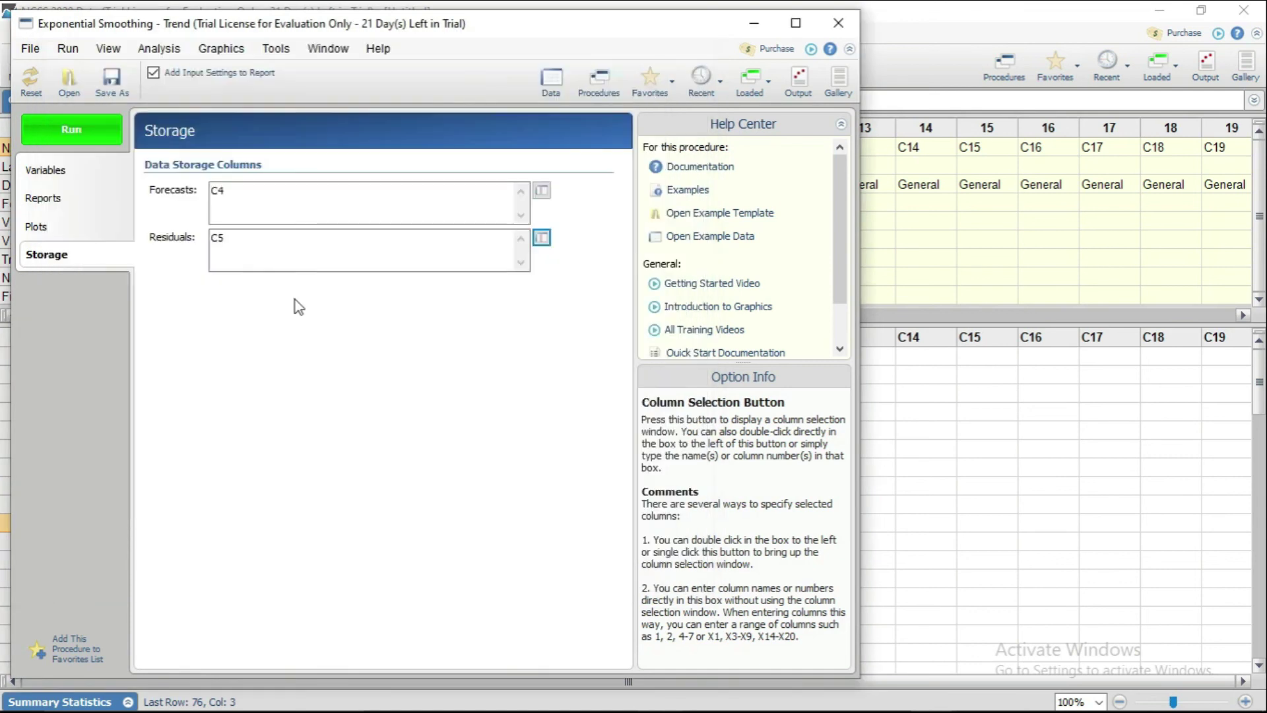
Step: Run the double exponential smoothing procedure, review its report through the forecasts section, and return to the data table
left_click(101, 127)
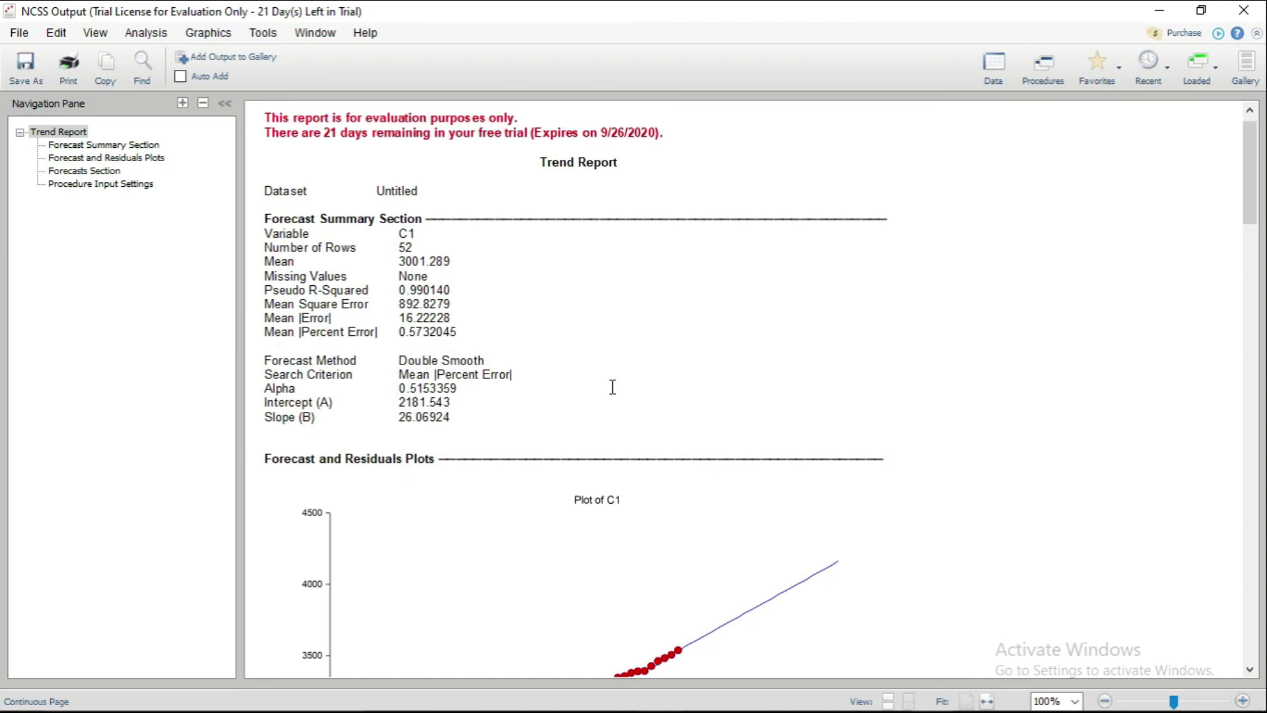
middle_click(885, 337)
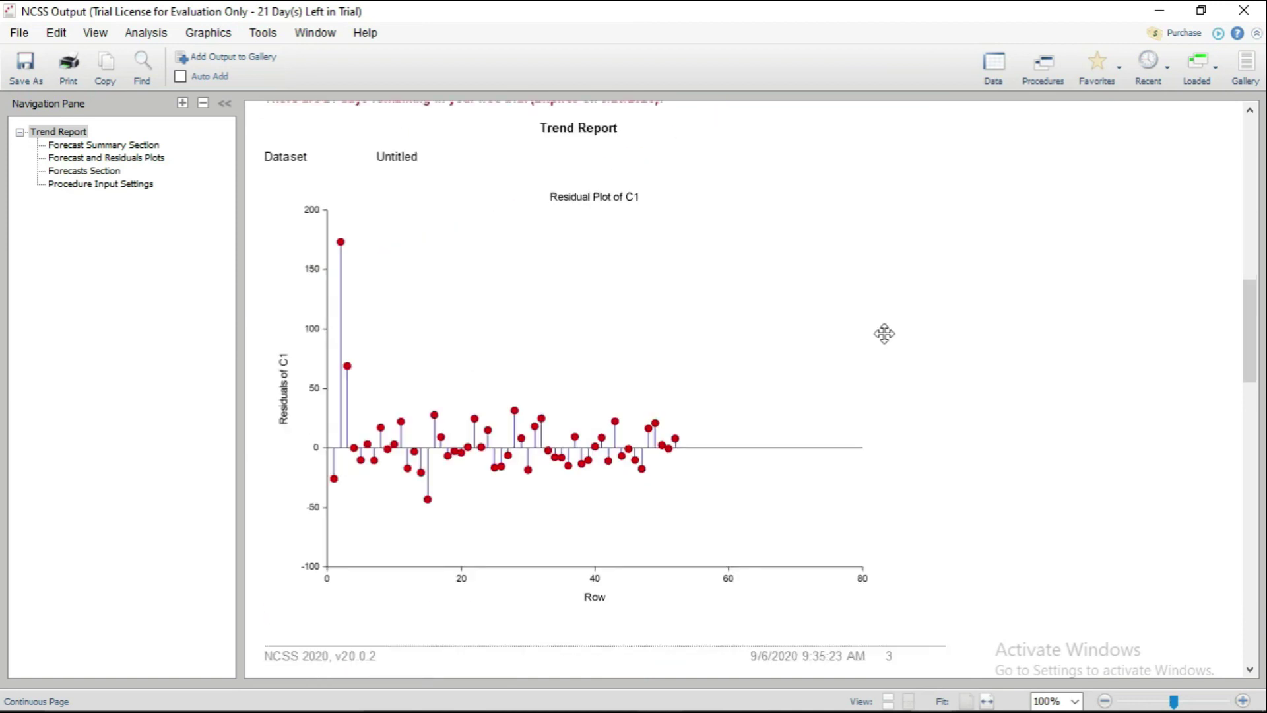
middle_click(640, 230)
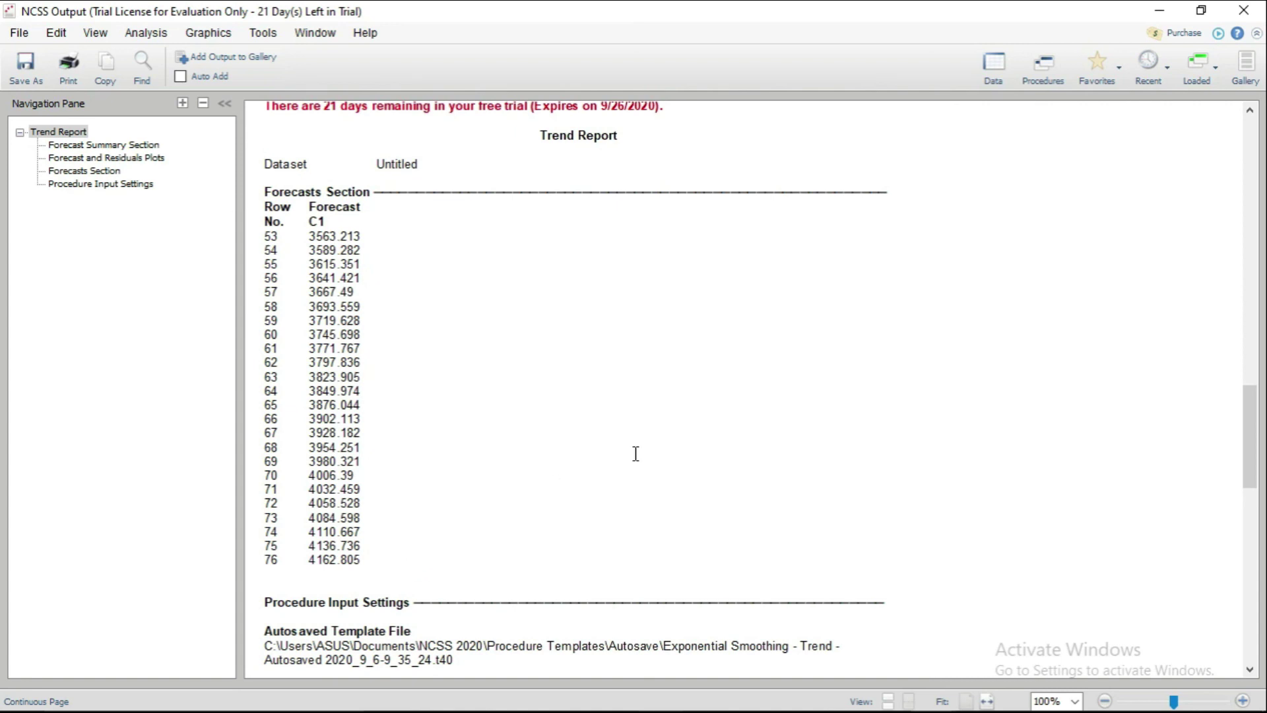
left_click(1241, 11)
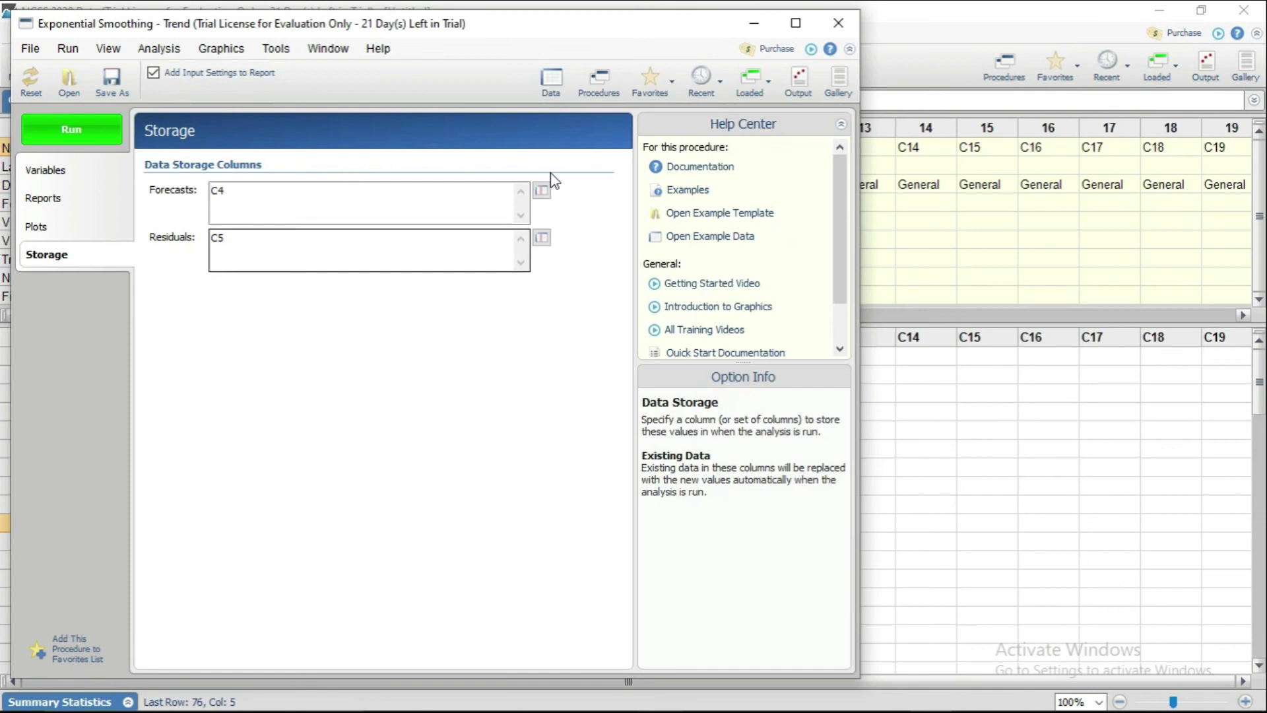
left_click(848, 31)
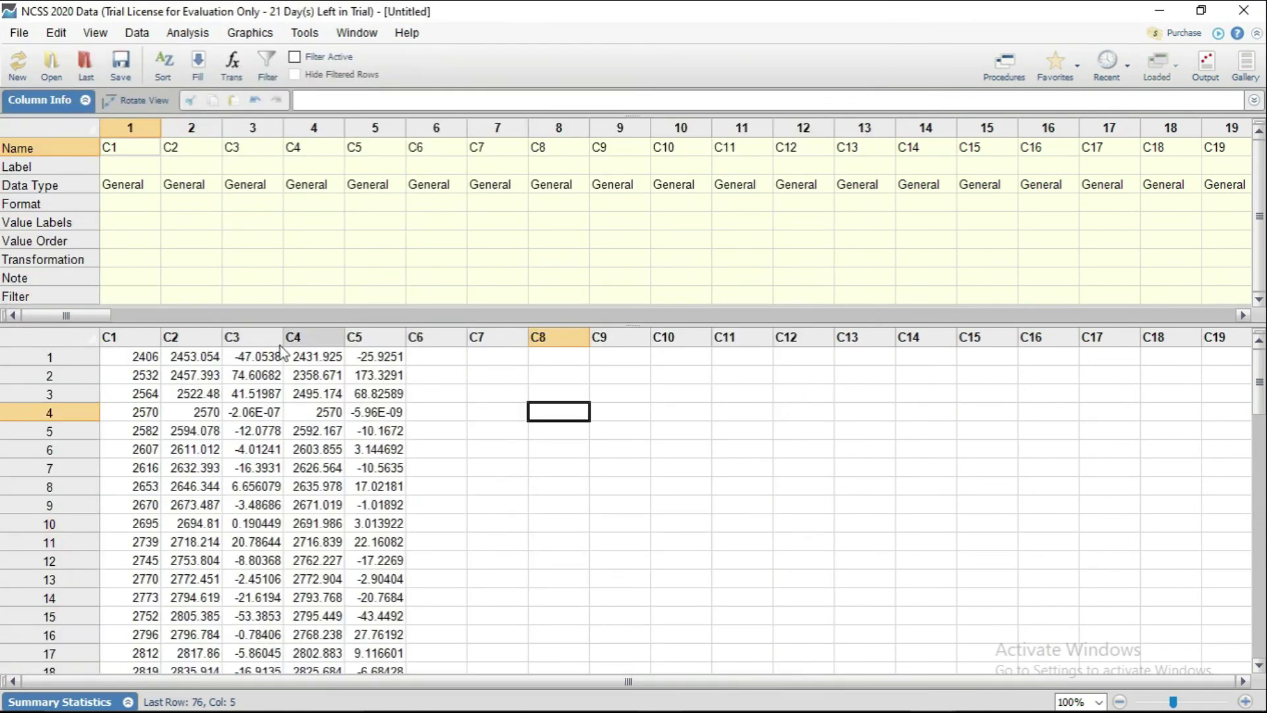
Step: Compare the stored Holt forecasts and residuals in C2 and C3 with the double smoothing results in C4 and C5
left_click(200, 341)
left_click(235, 341, "shift")
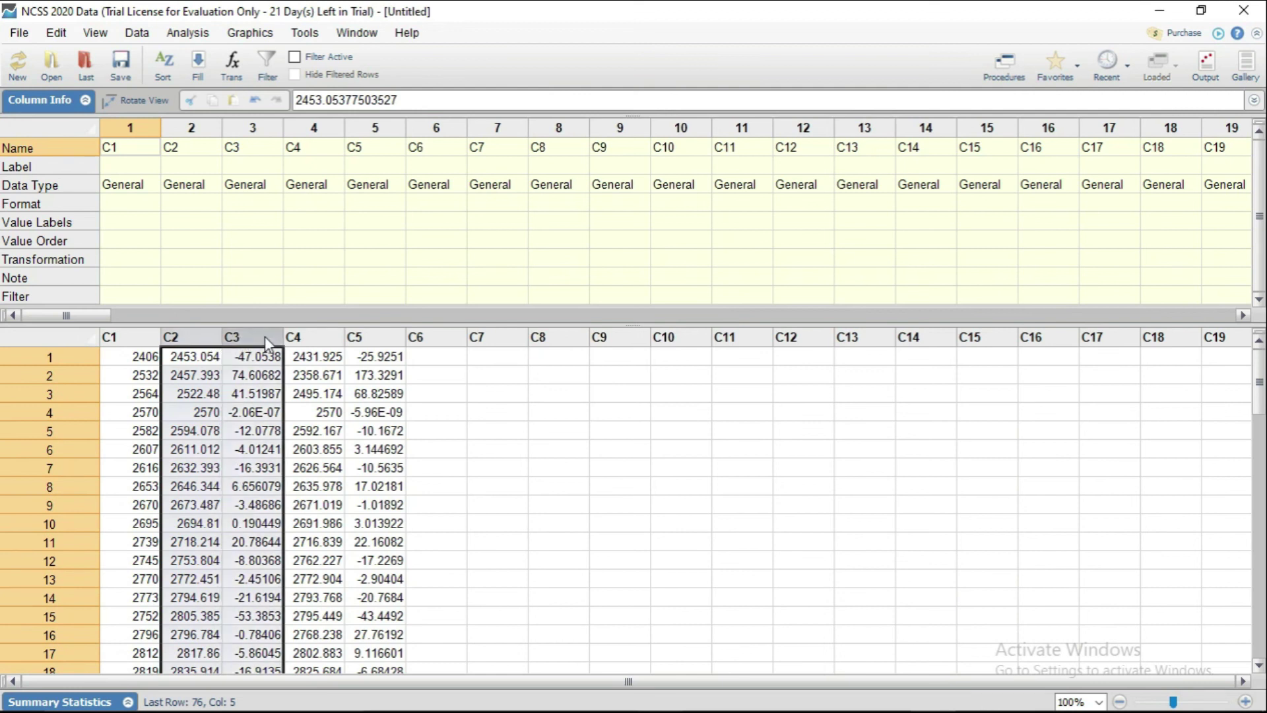
left_click_drag(310, 340, 363, 340)
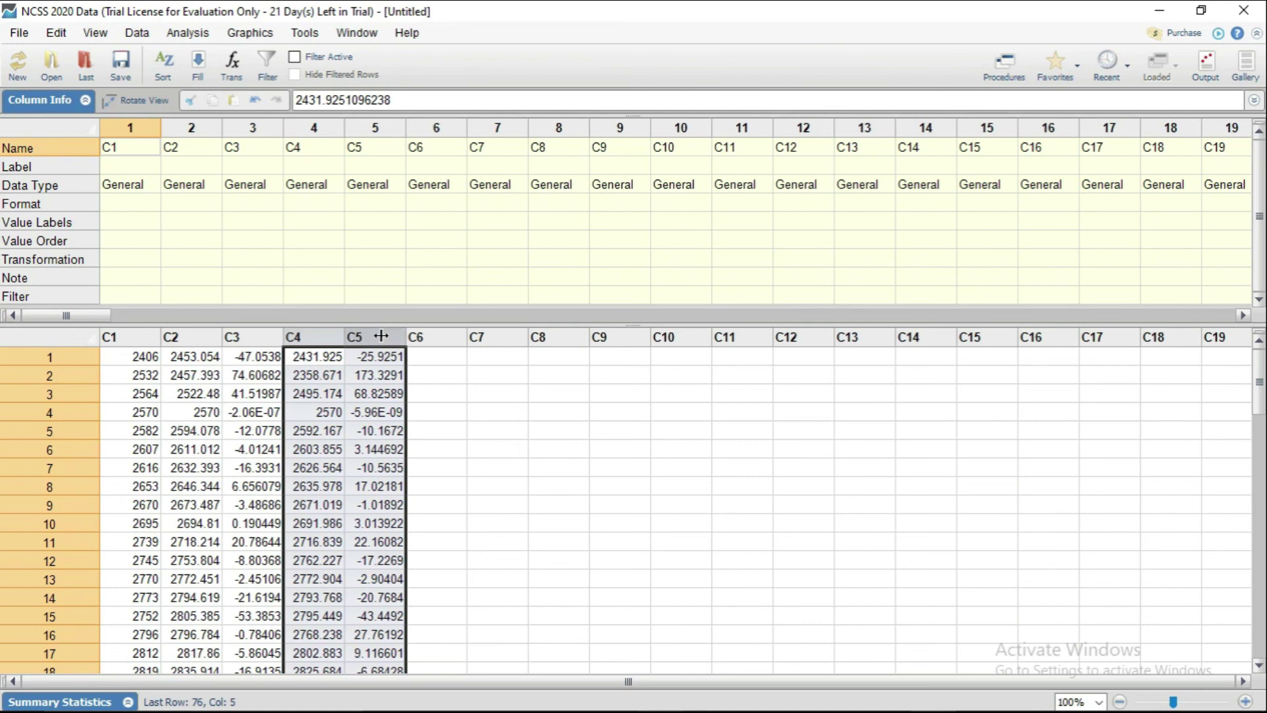
left_click(486, 396)
left_click(579, 437)
key("alt")
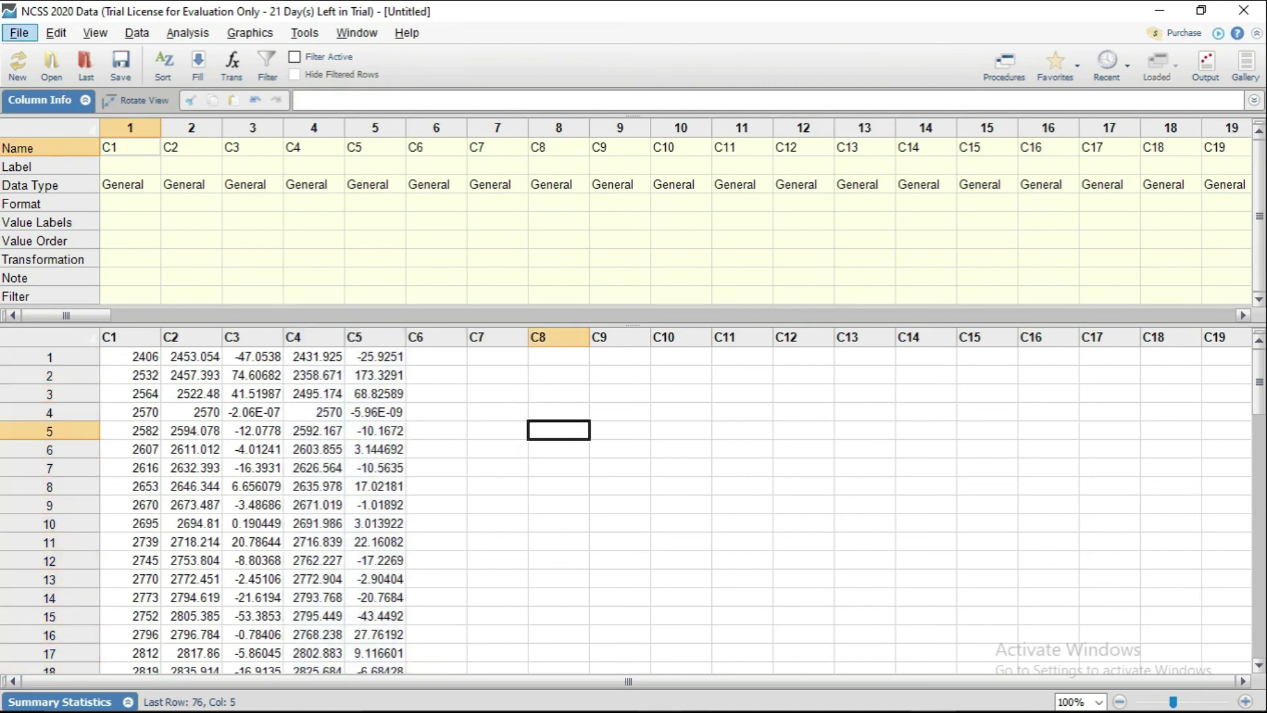